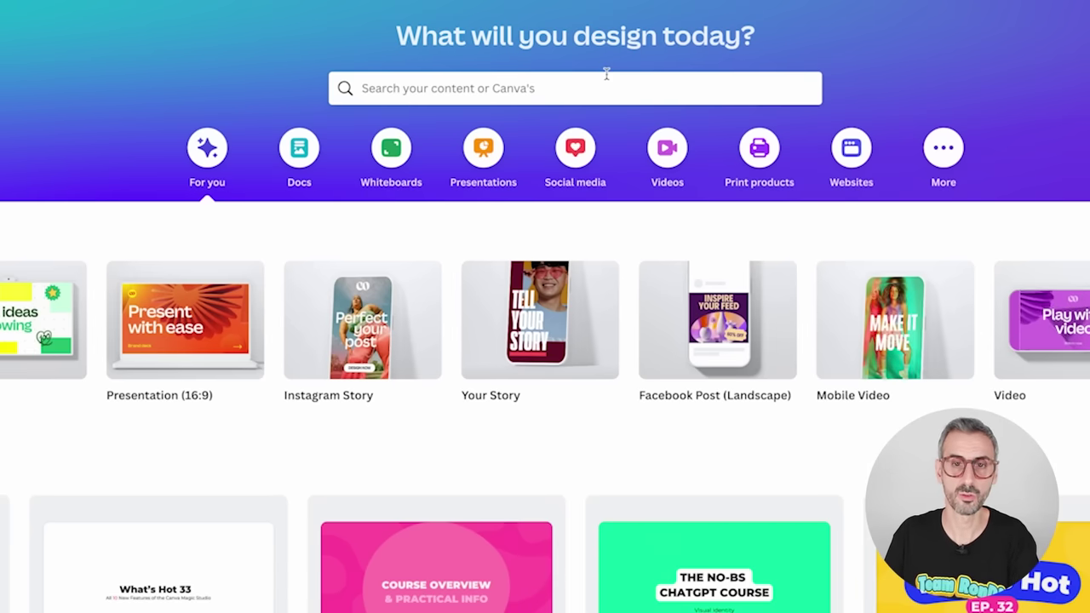
Search the templates for "an Instagram story to promote a new pair of sneakers"
click(600, 88)
text(an Instagram story to promote a new pair of sneakers)
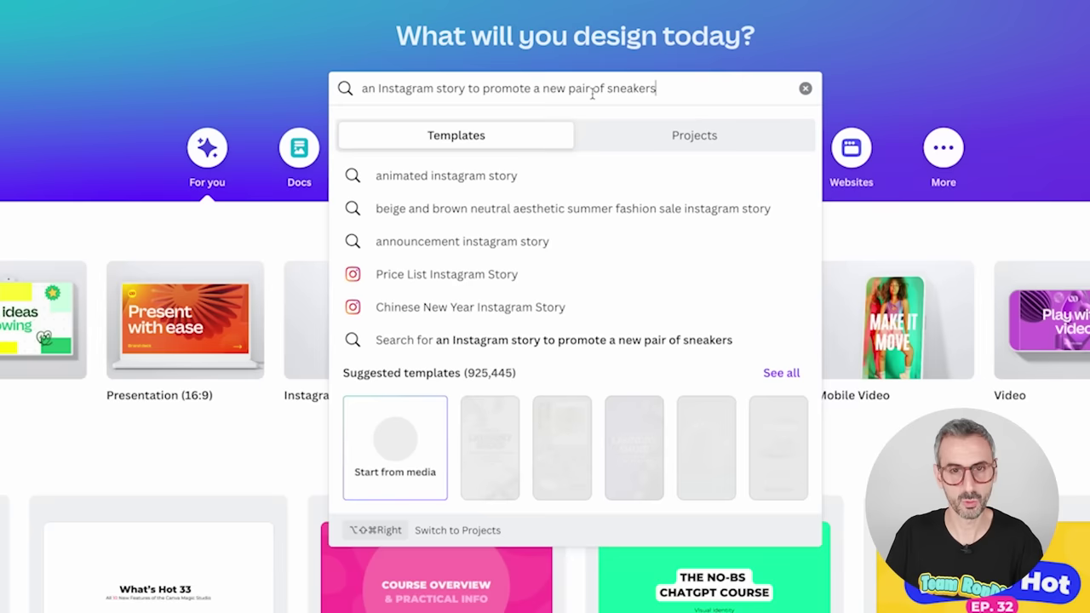
click(201, 224)
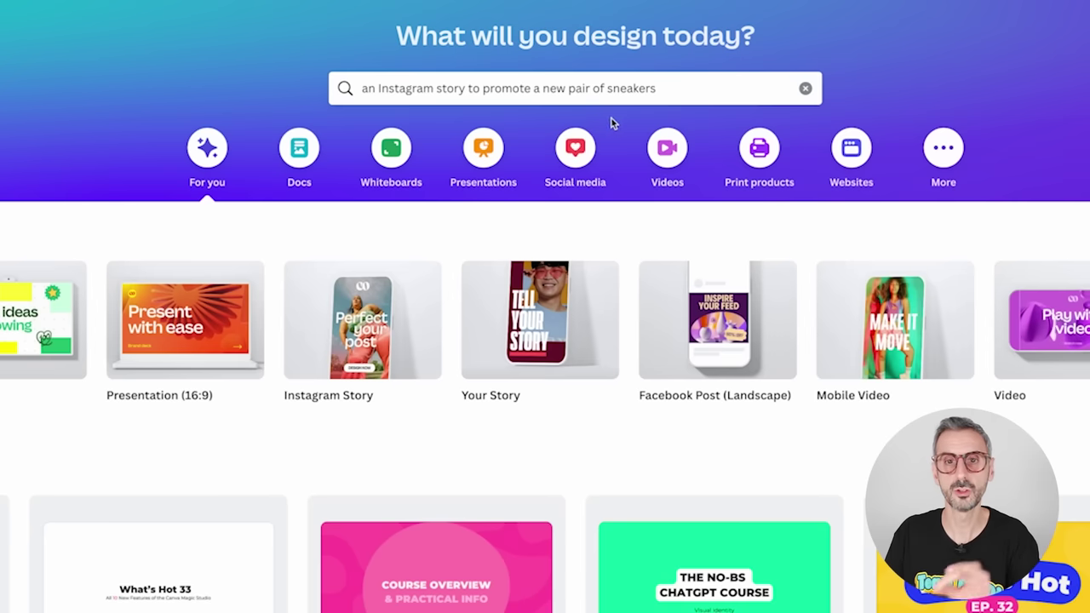
click(678, 90)
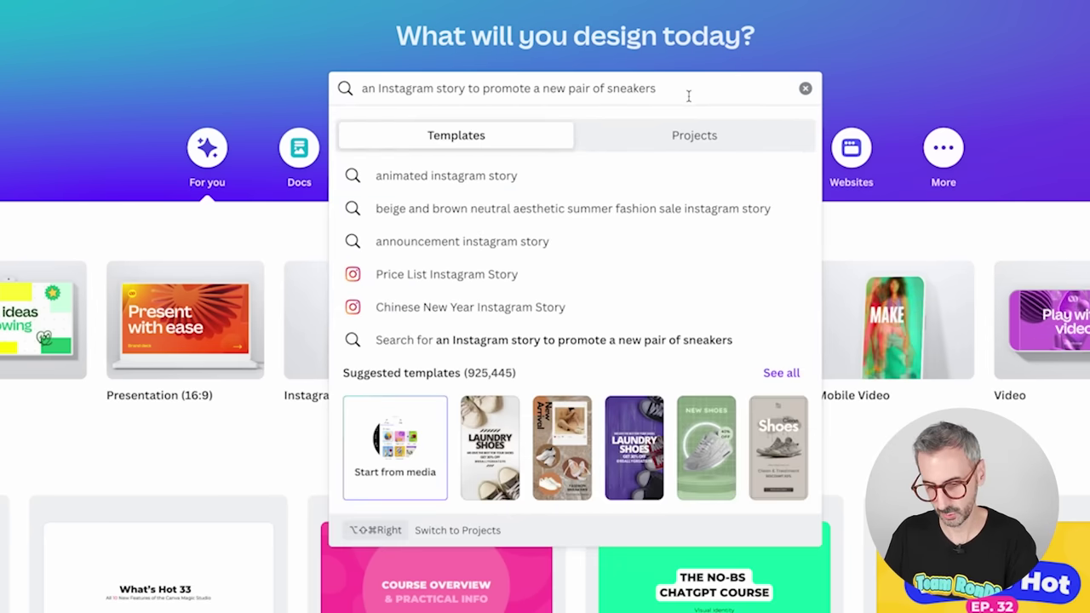
key(Return)
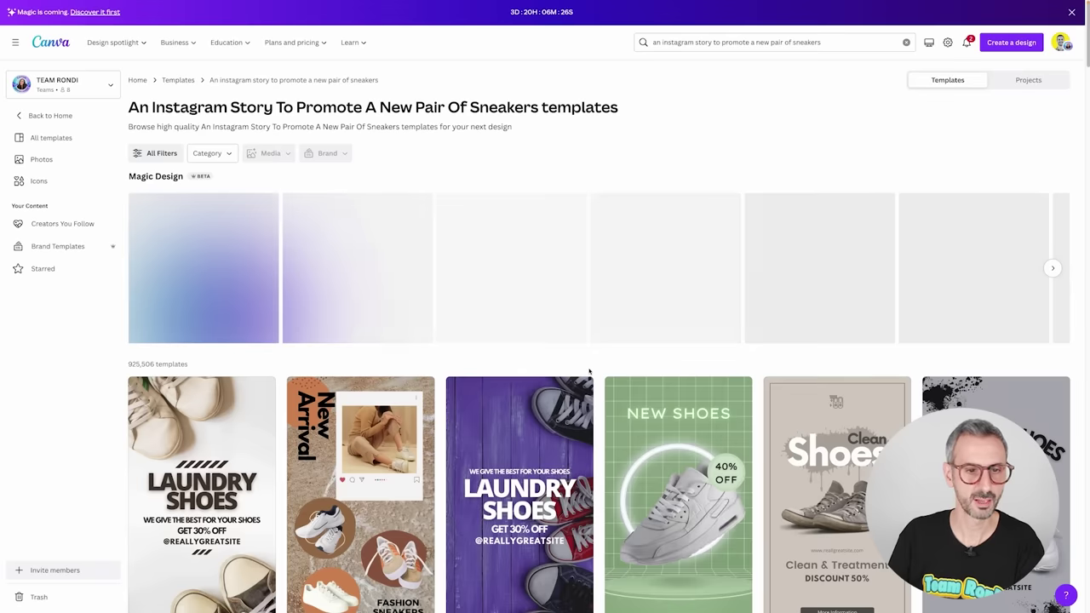
Browse the template results, then preview the tan "Step up your sneaker game!" Magic Design story and close the preview
scroll(562, 383, down, 1)
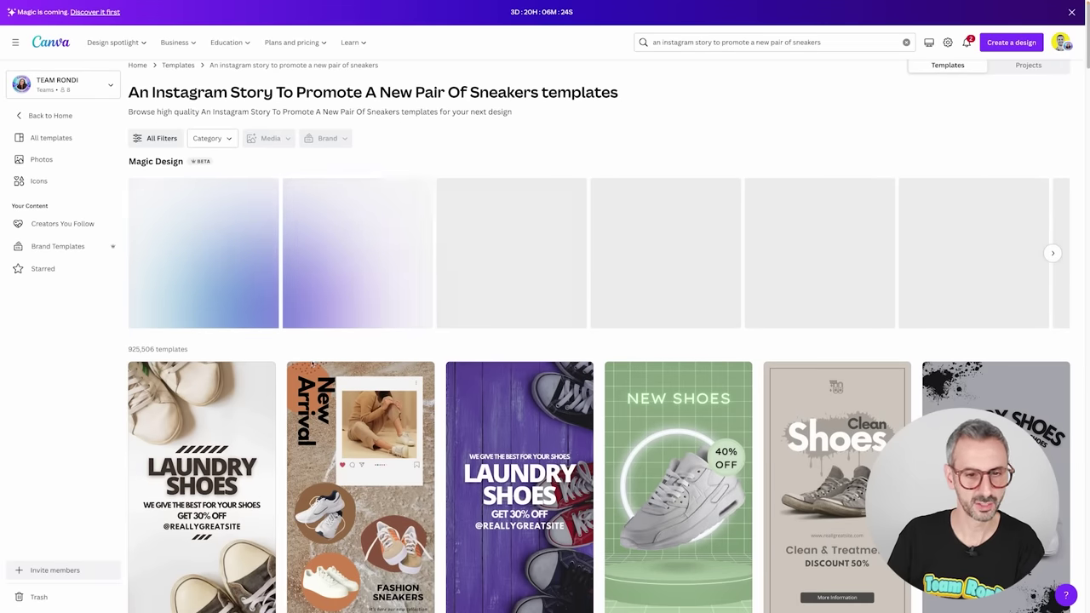
scroll(470, 412, down, 3)
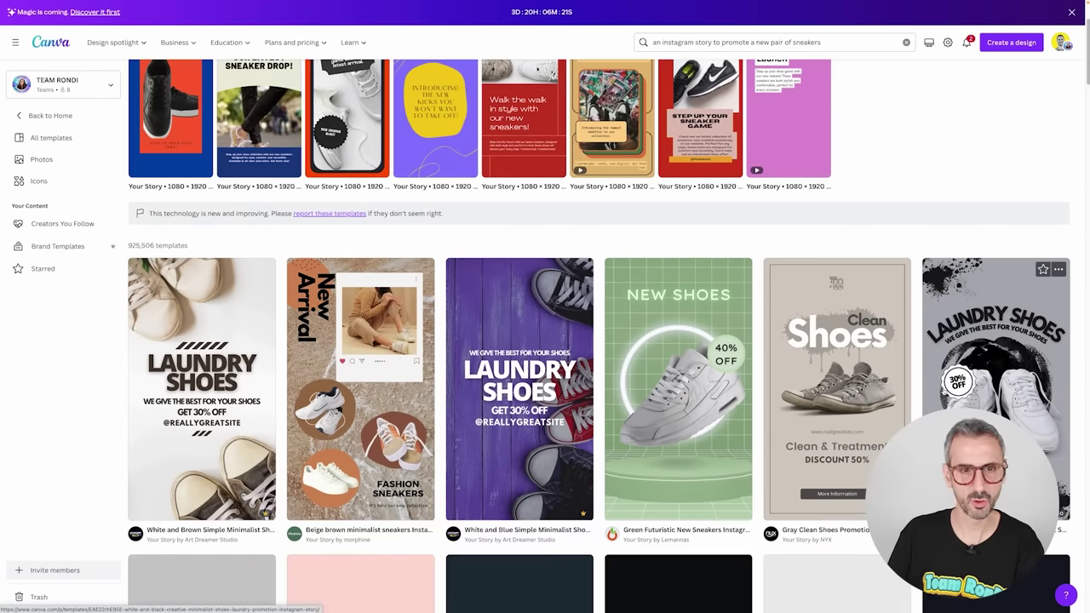
scroll(680, 397, down, 2)
scroll(679, 397, down, 4)
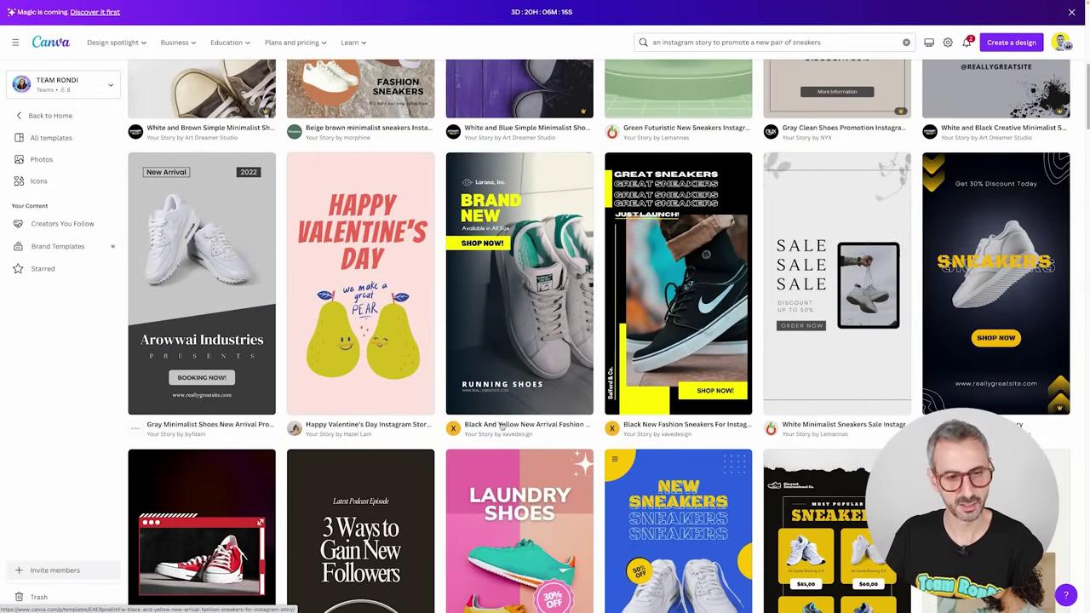
scroll(503, 428, up, 3)
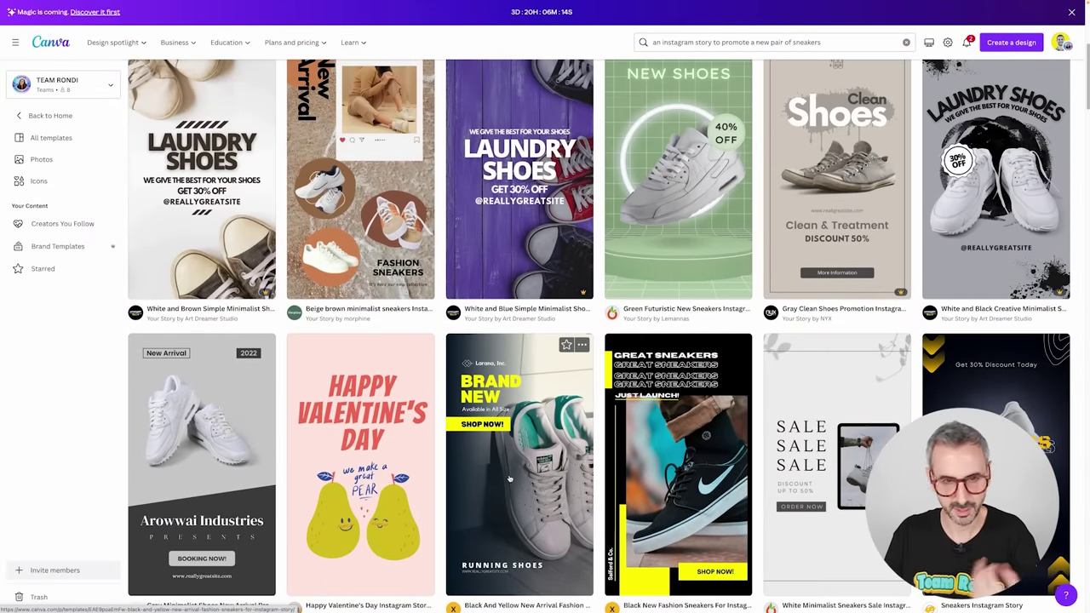
scroll(511, 488, up, 5)
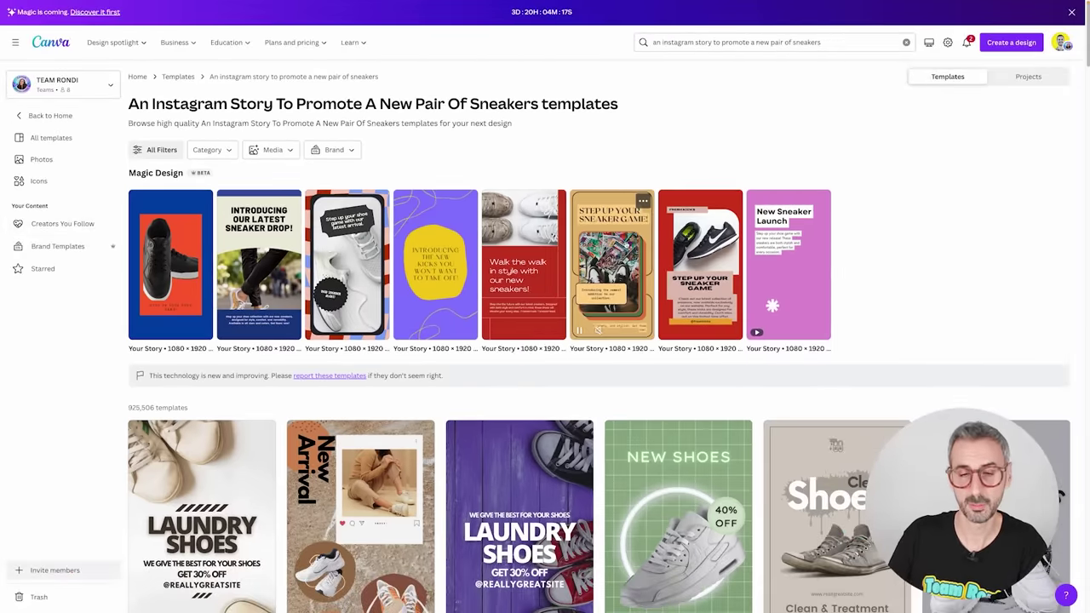
click(622, 243)
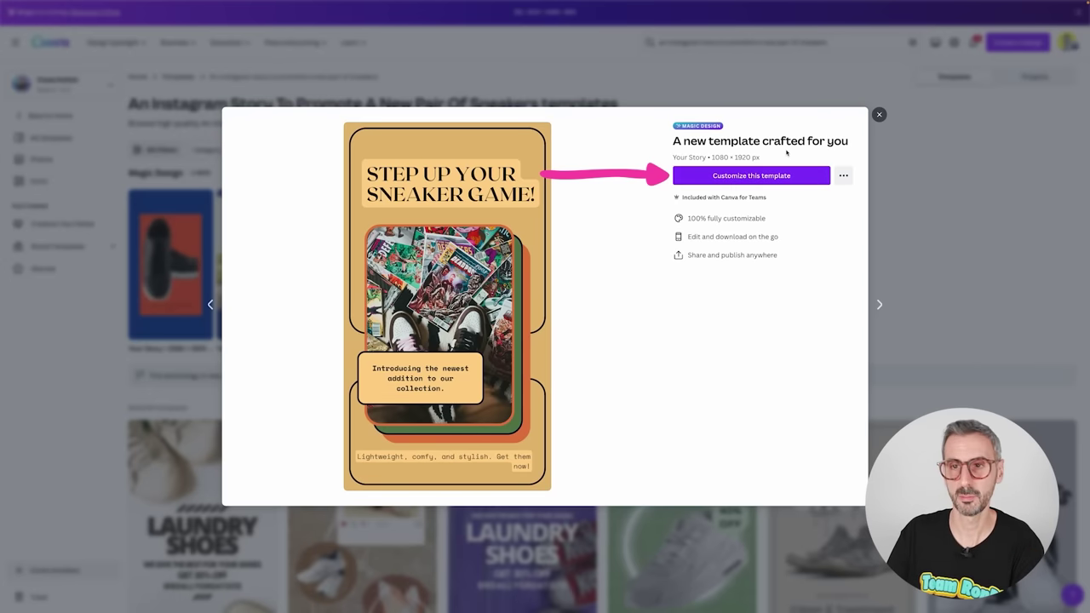
click(879, 114)
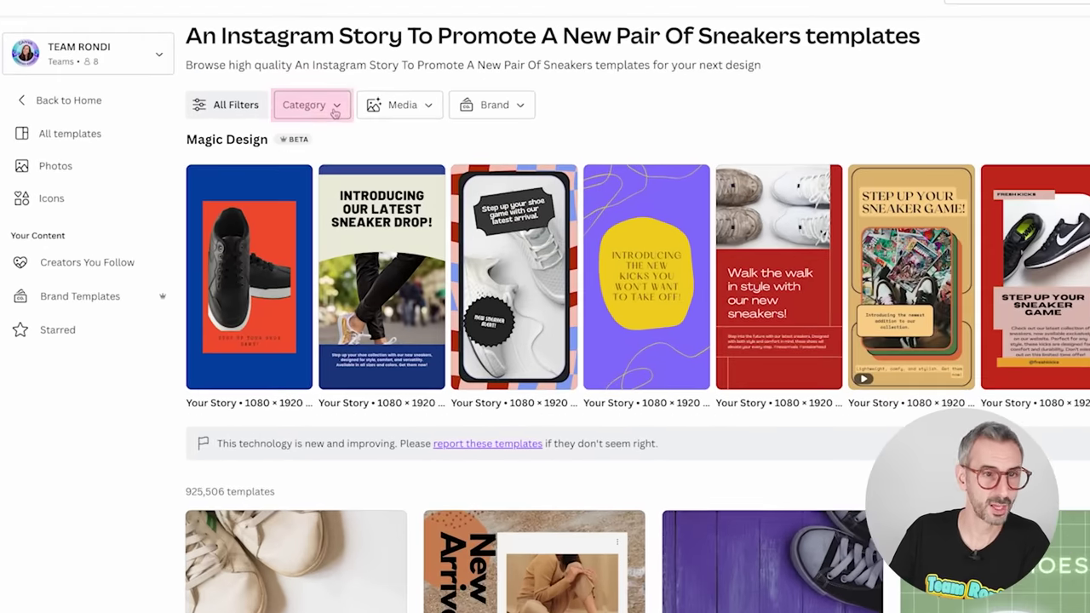
Upload air max 1 clear jade.jpeg from Downloads as the media for the Magic Design templates
click(227, 154)
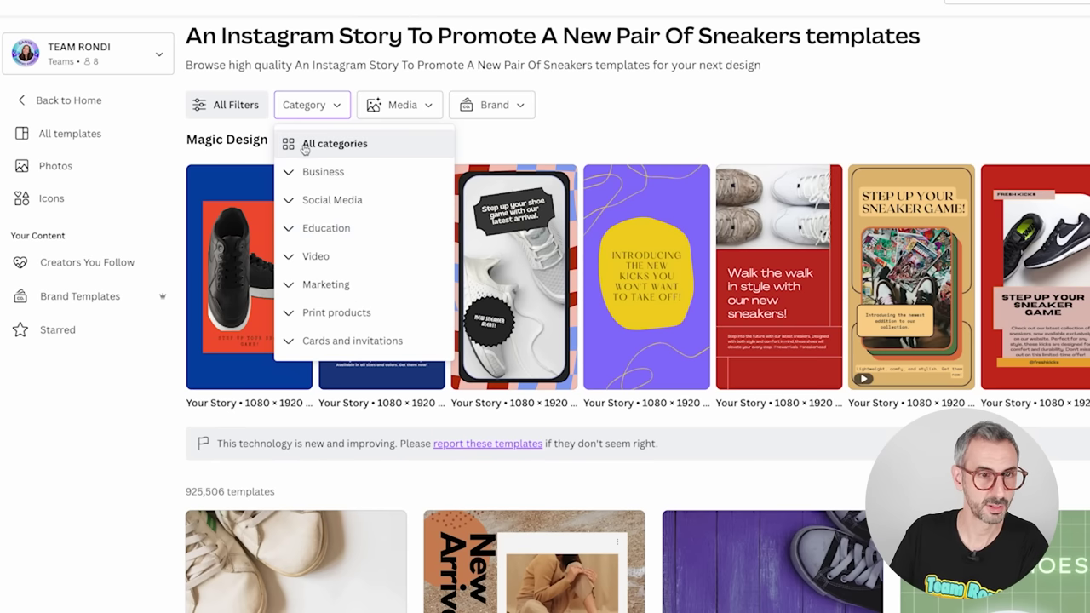
click(425, 113)
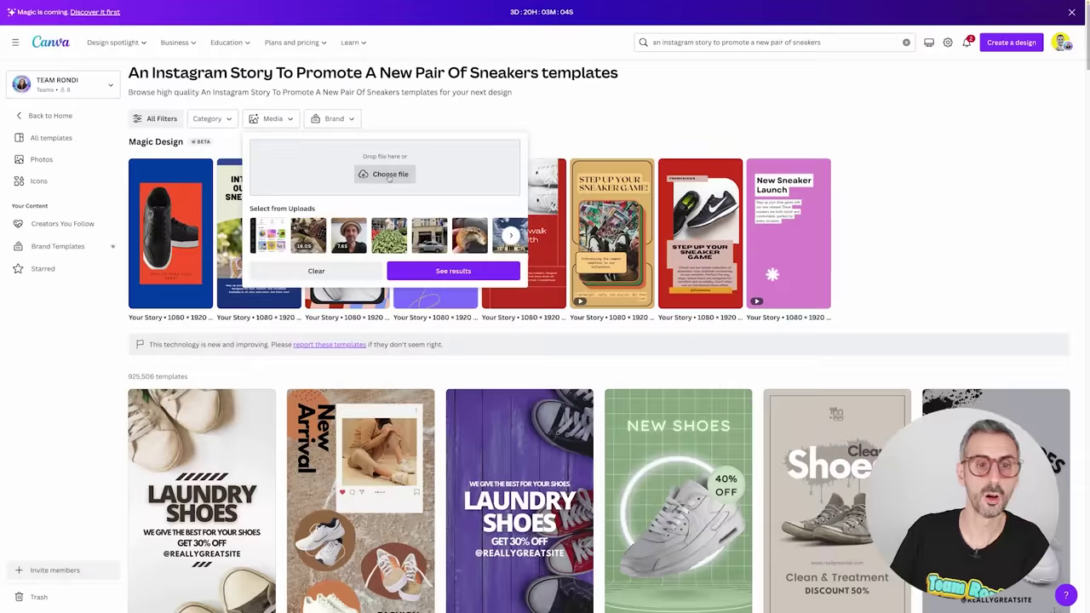
click(547, 189)
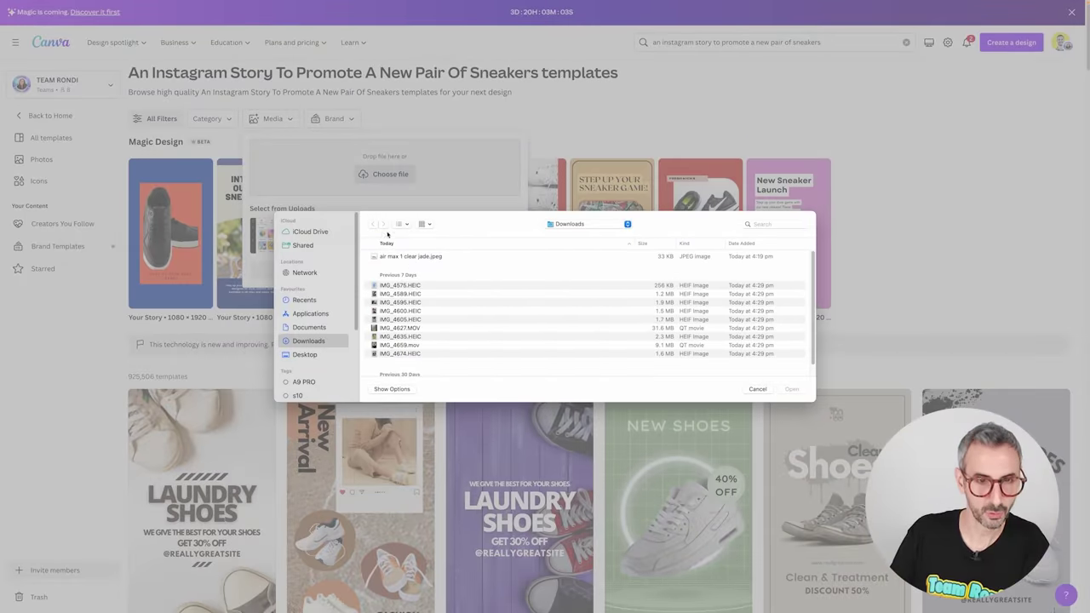
click(408, 257)
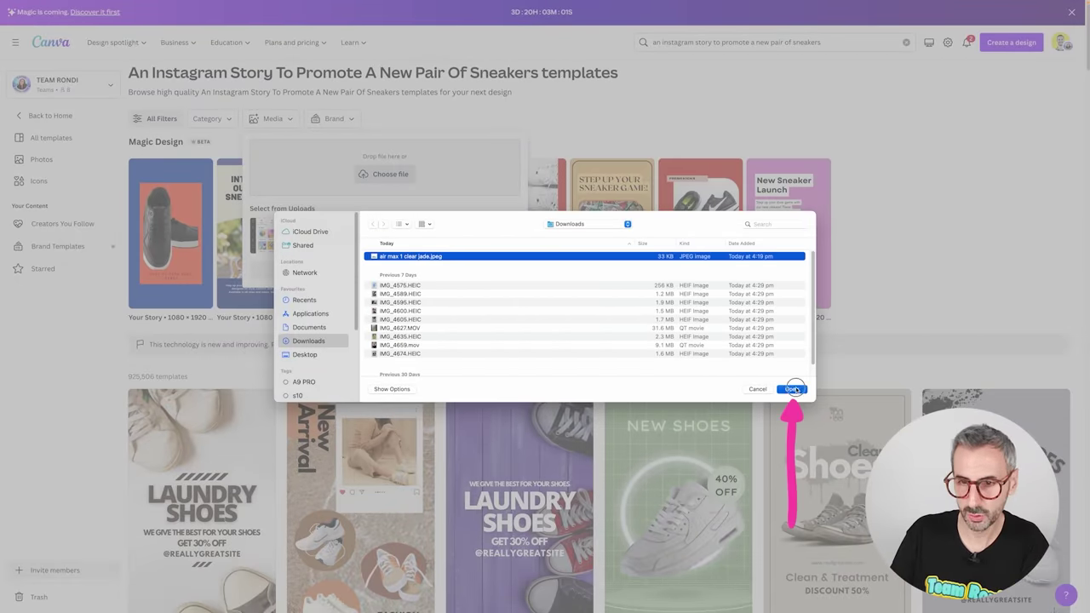
click(791, 390)
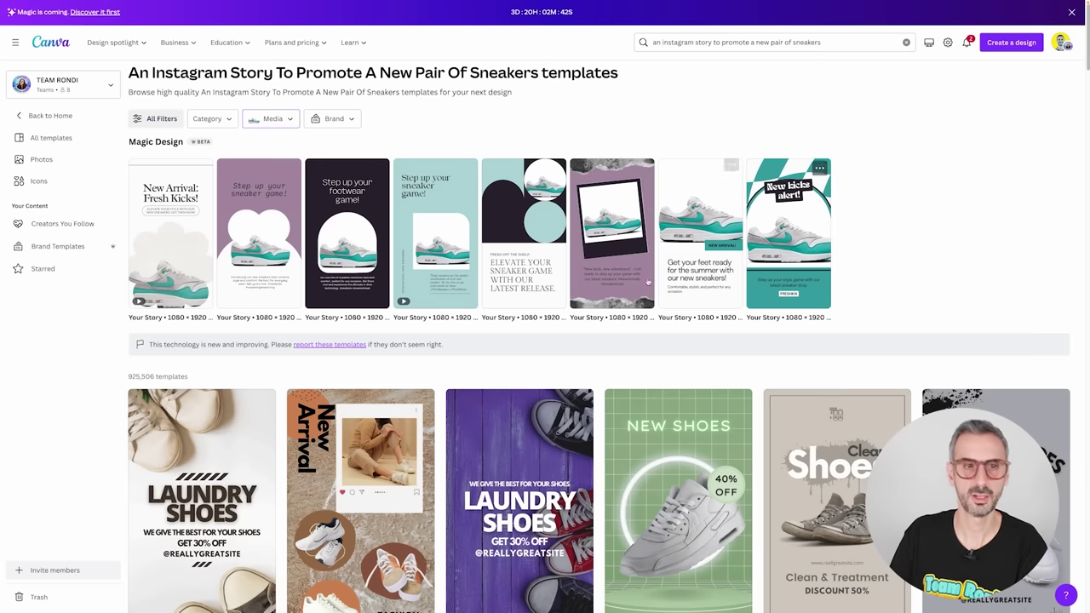
Look through the brand kit styles available for the Magic Design templates without applying one
click(333, 119)
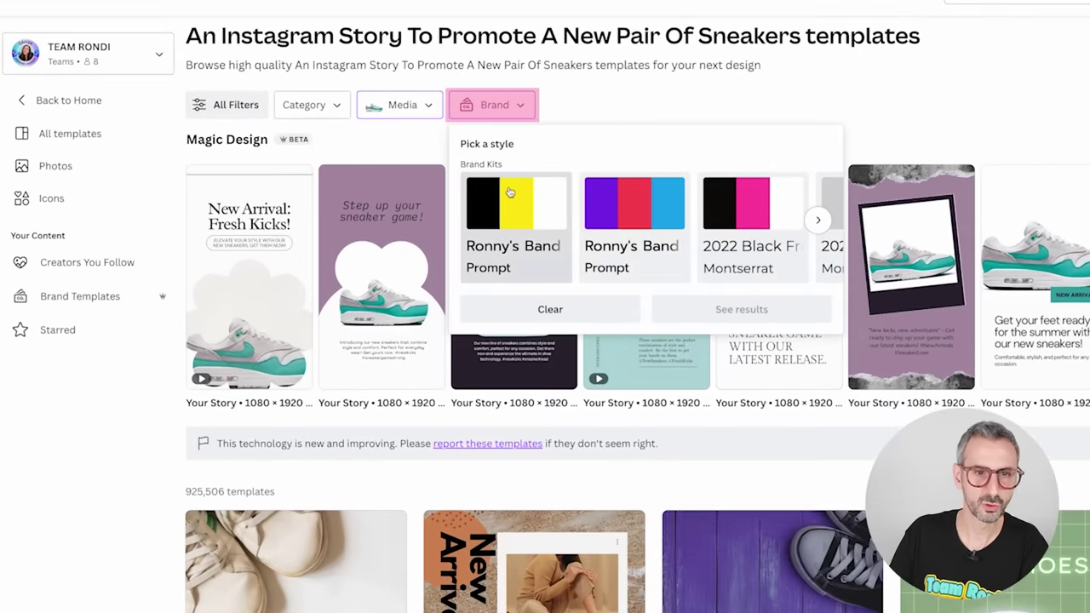
click(818, 205)
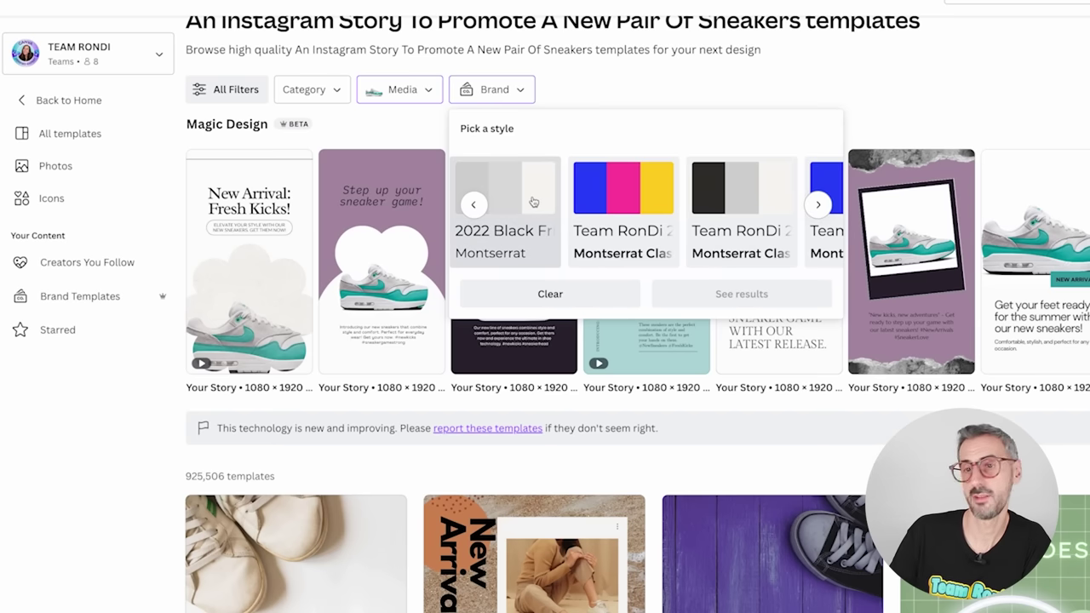
click(817, 207)
click(817, 207)
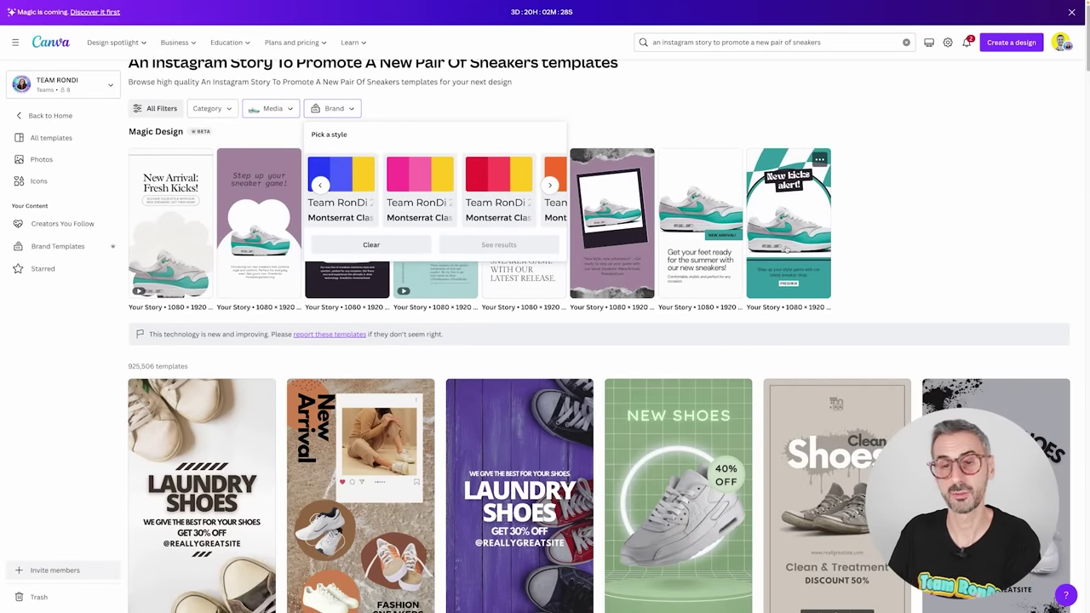
click(700, 230)
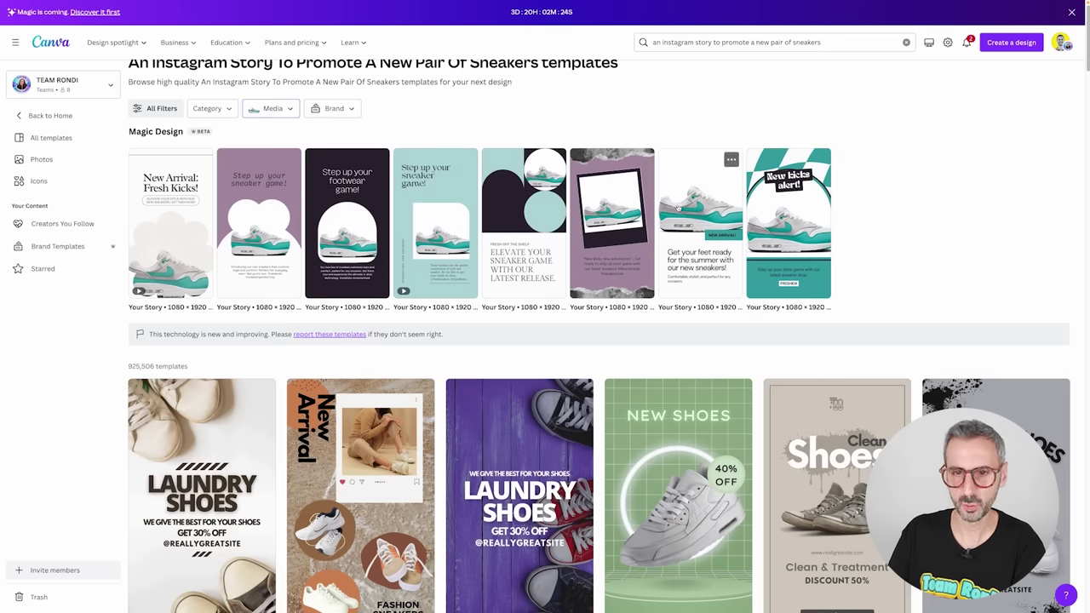
Open the "Get your feet ready for the summer with our new sneakers!" template for customizing and select its sneaker photo
click(703, 220)
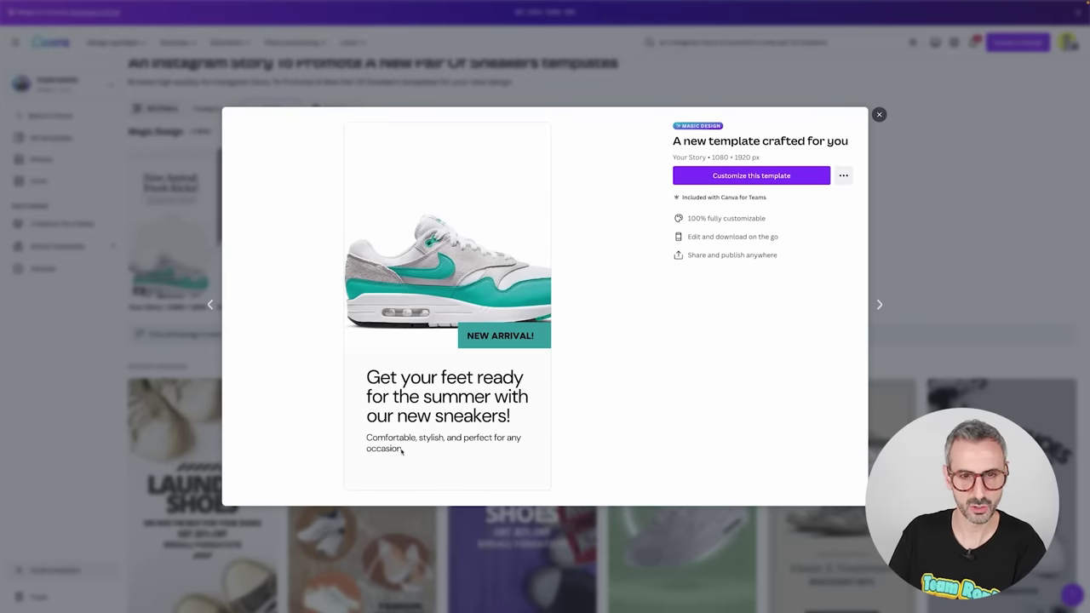
click(783, 180)
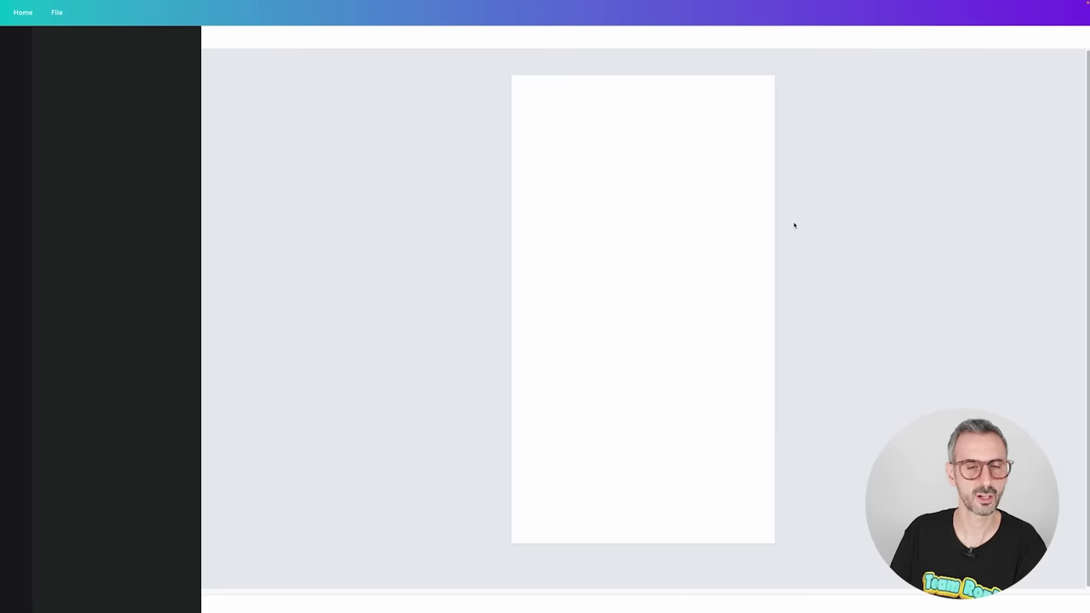
click(734, 240)
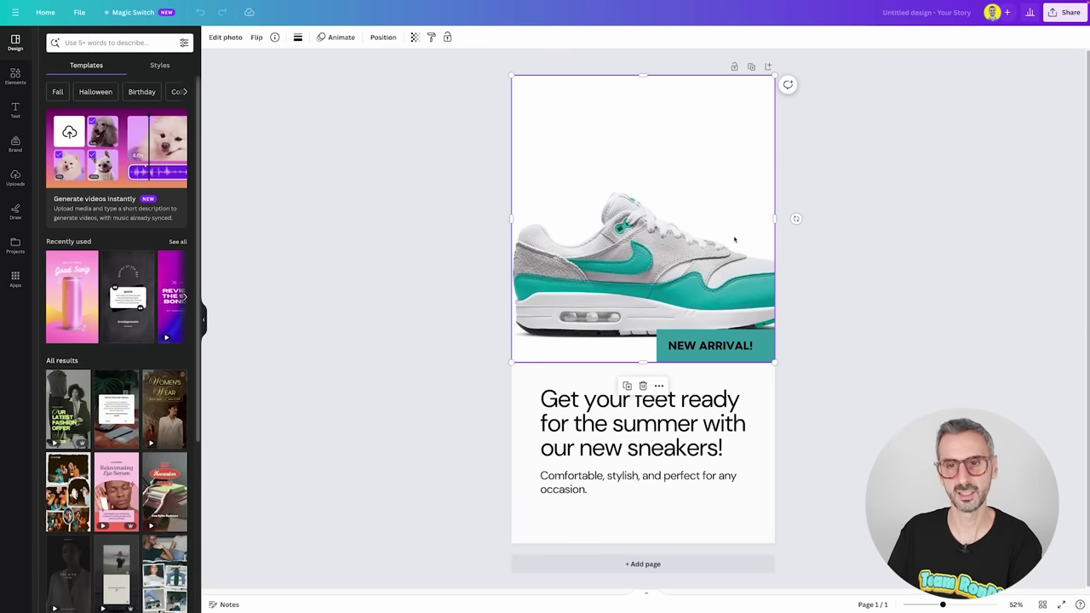
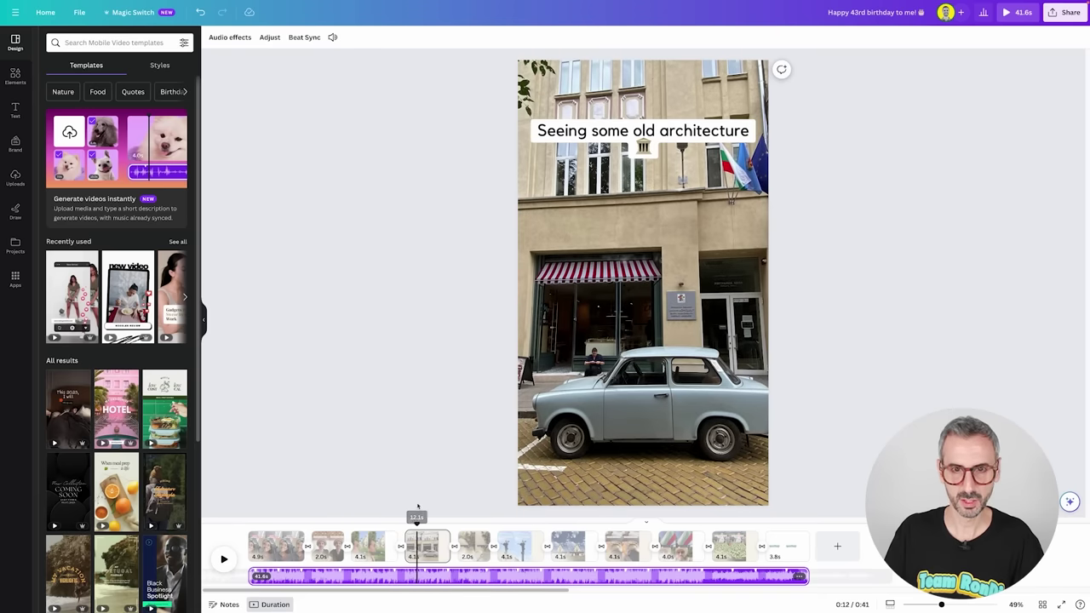
Replace the "Seeing some old architecture" caption and its emoji with "Spotting some vintage cars" and a blue car emoji
click(657, 133)
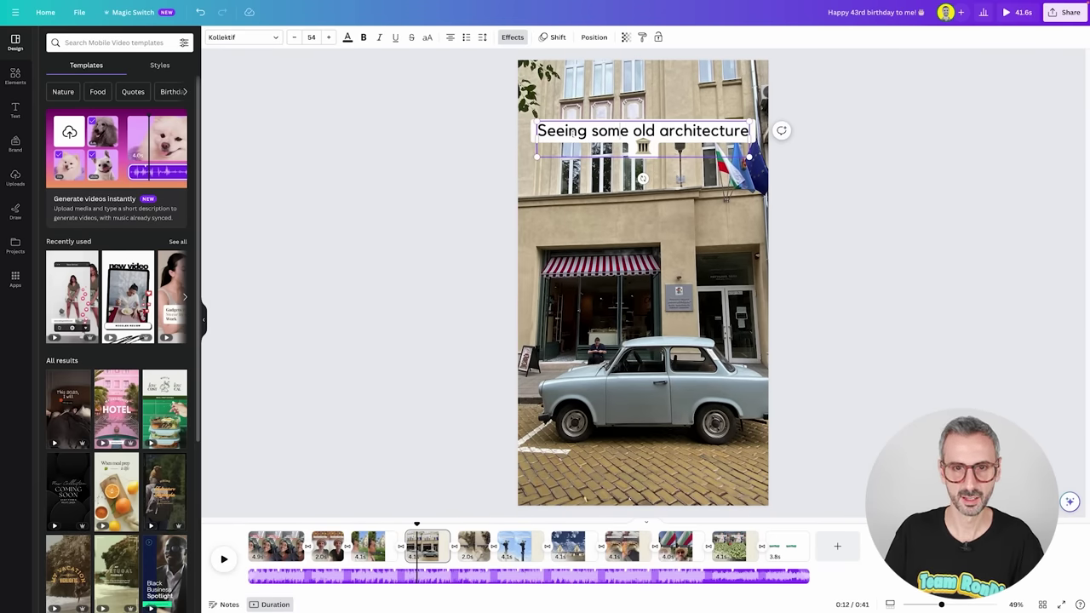
drag(538, 130, 729, 135)
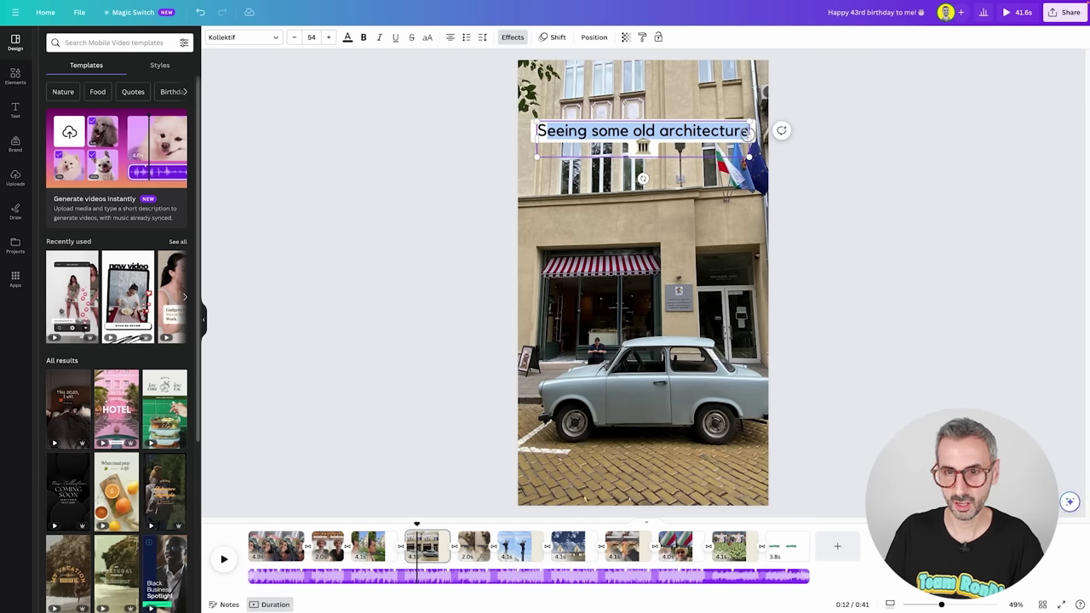
text(Spotting some vin)
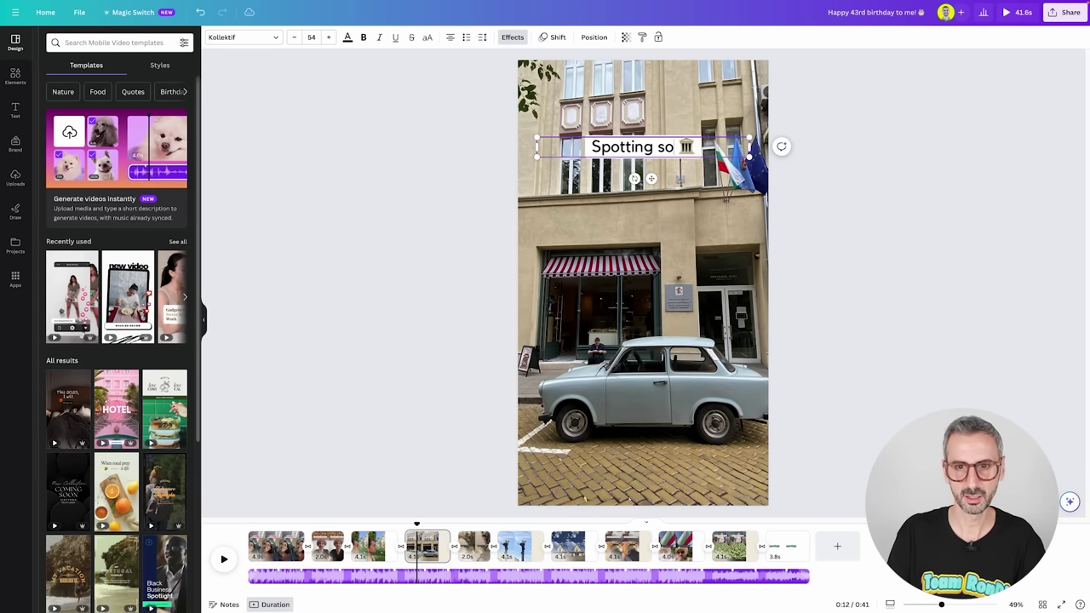
text(tage cars)
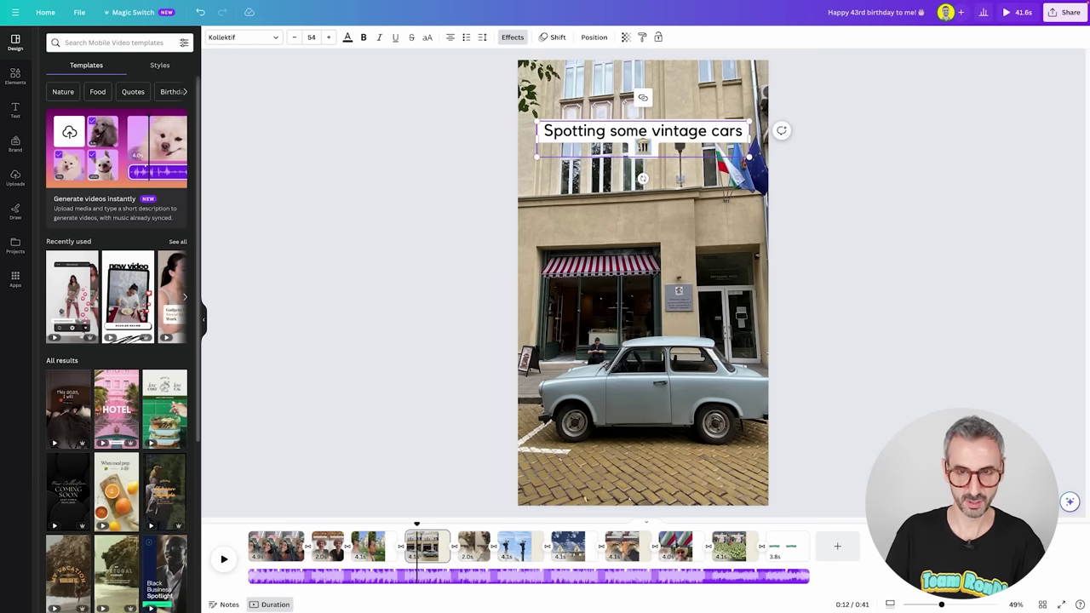
key(ctrl+super+space)
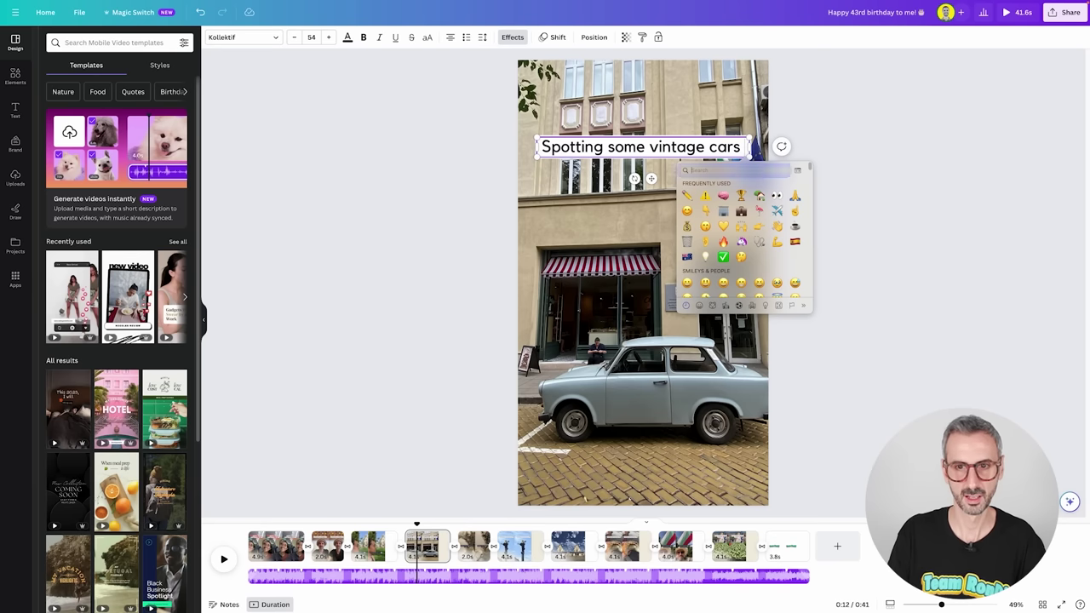
text(car)
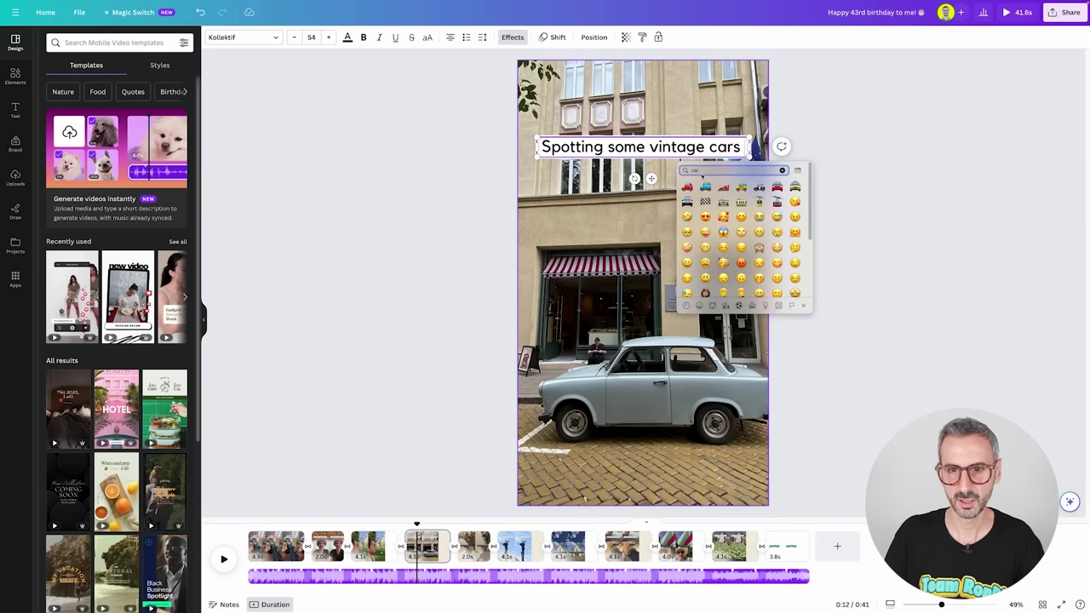
key(Return)
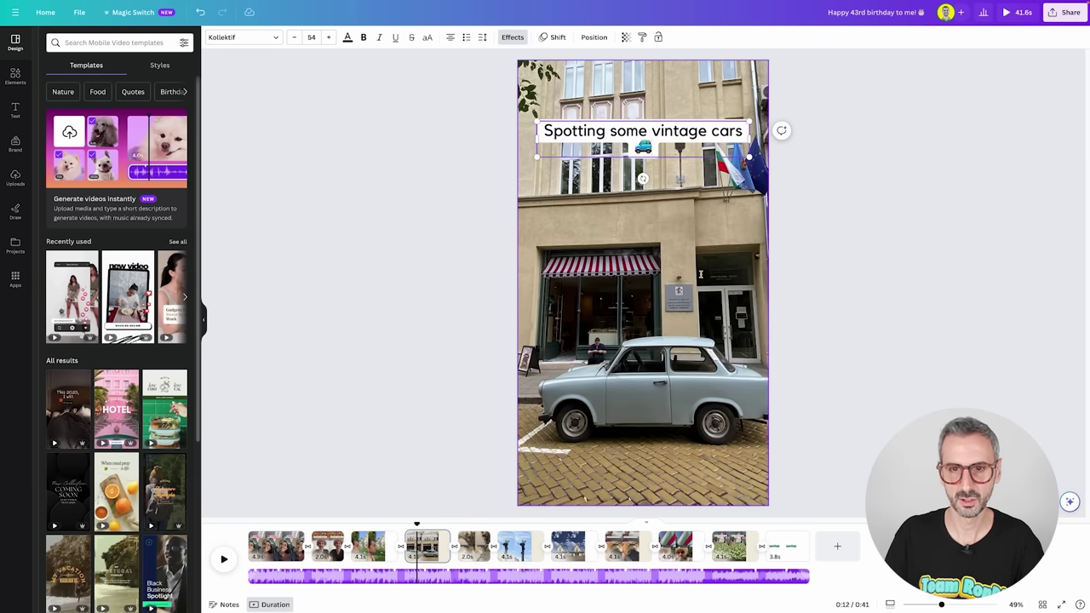
click(861, 310)
Move the vintage cars caption down to just above the striped awning and tilt it slightly counterclockwise
drag(660, 137, 660, 222)
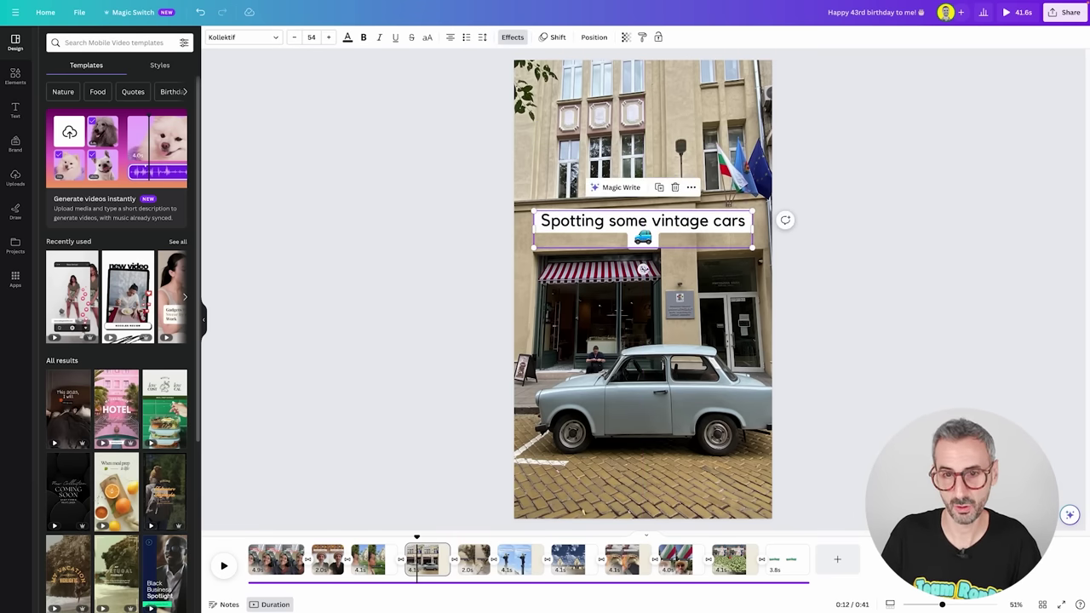
drag(643, 269, 646, 271)
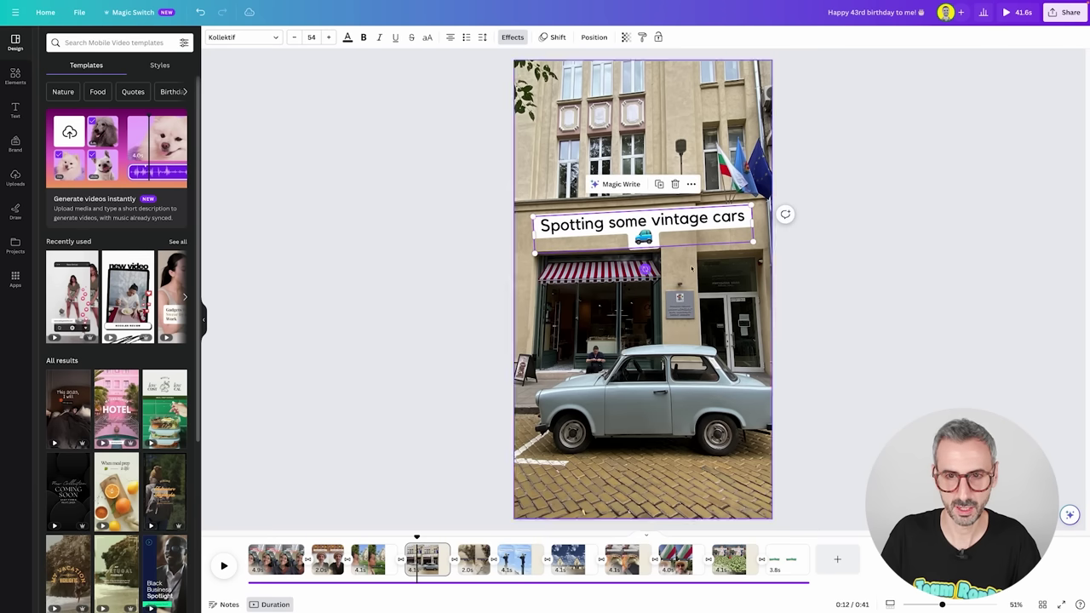
click(779, 250)
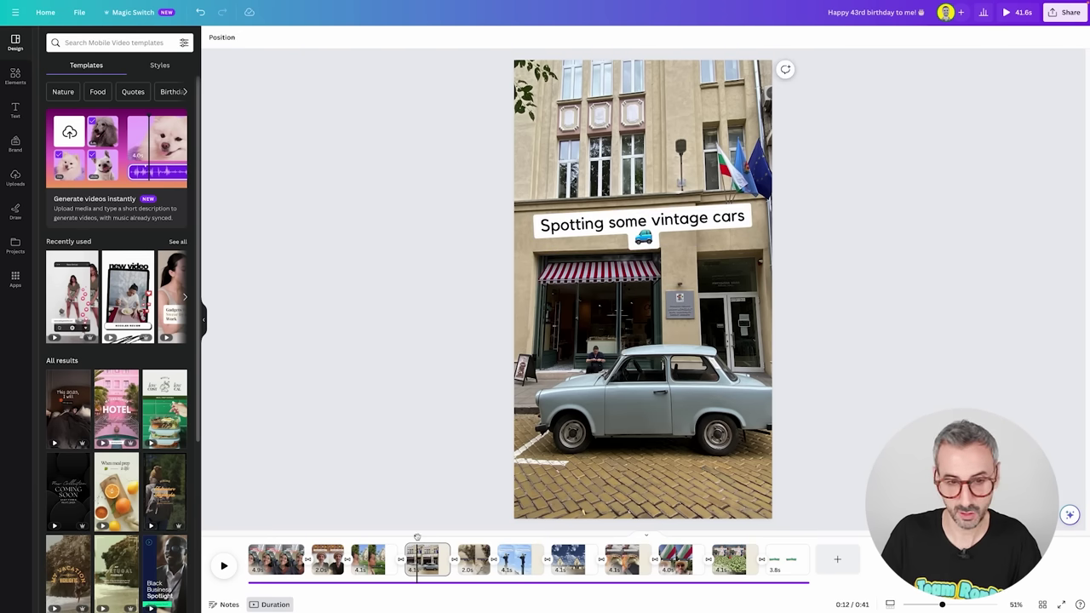
Go to the park clip and move its "Exploring the city" caption down and to the right, beside the woman's shoulder
drag(417, 537, 358, 536)
click(660, 397)
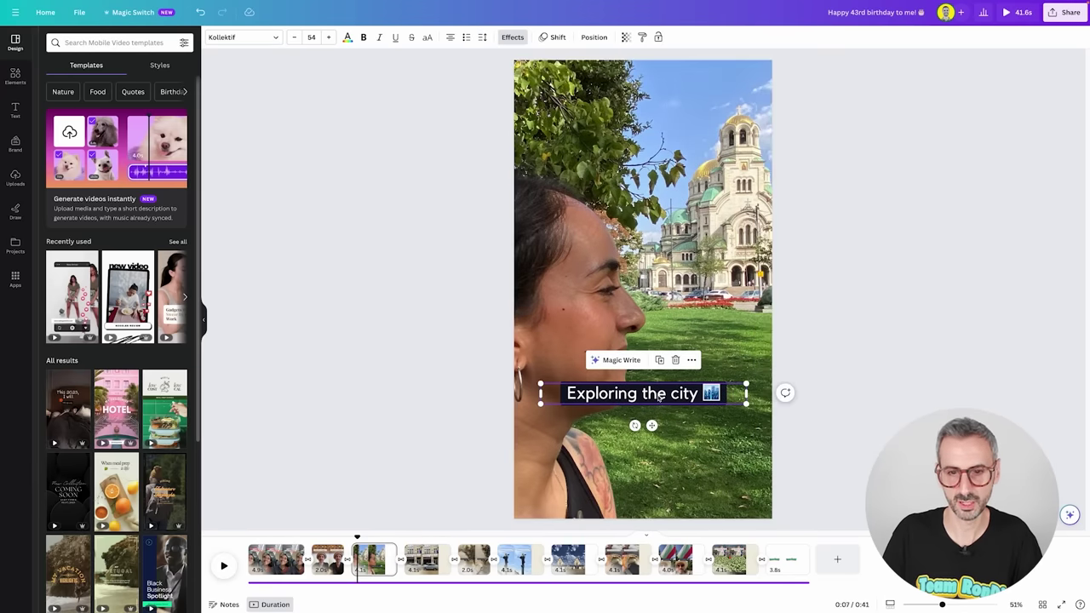
click(852, 339)
drag(686, 393, 724, 436)
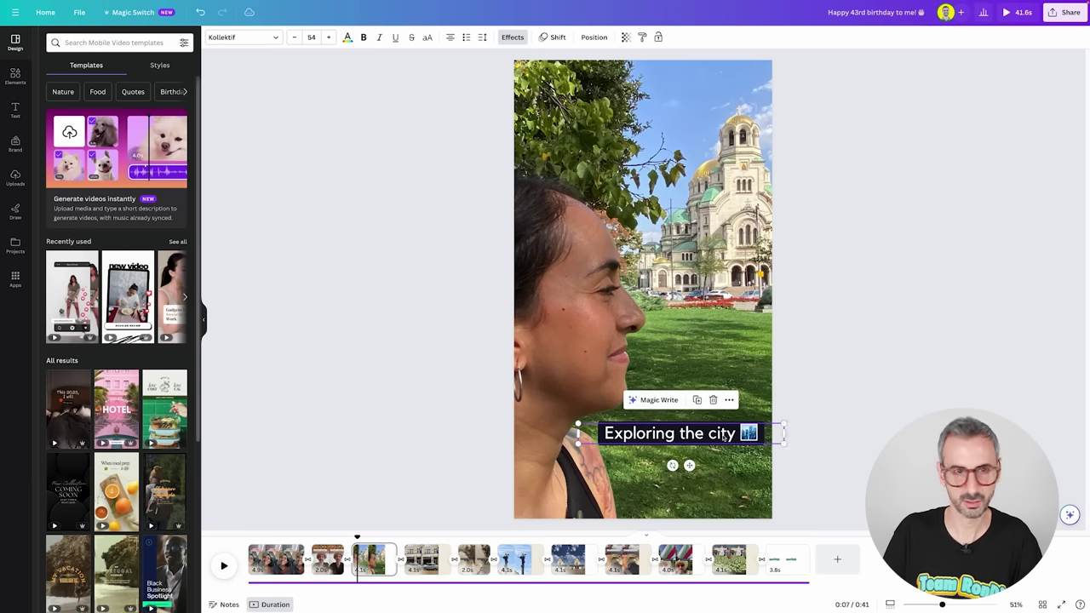
Try yellow and then pink from the brand palette as the "Exploring the city" caption's background color
click(514, 39)
click(181, 409)
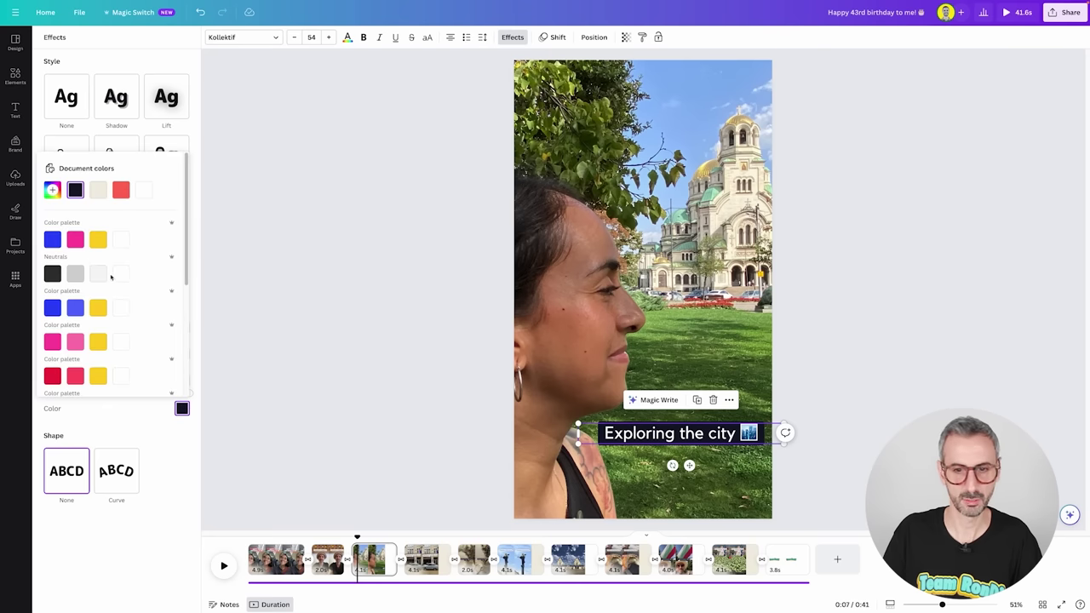
click(98, 241)
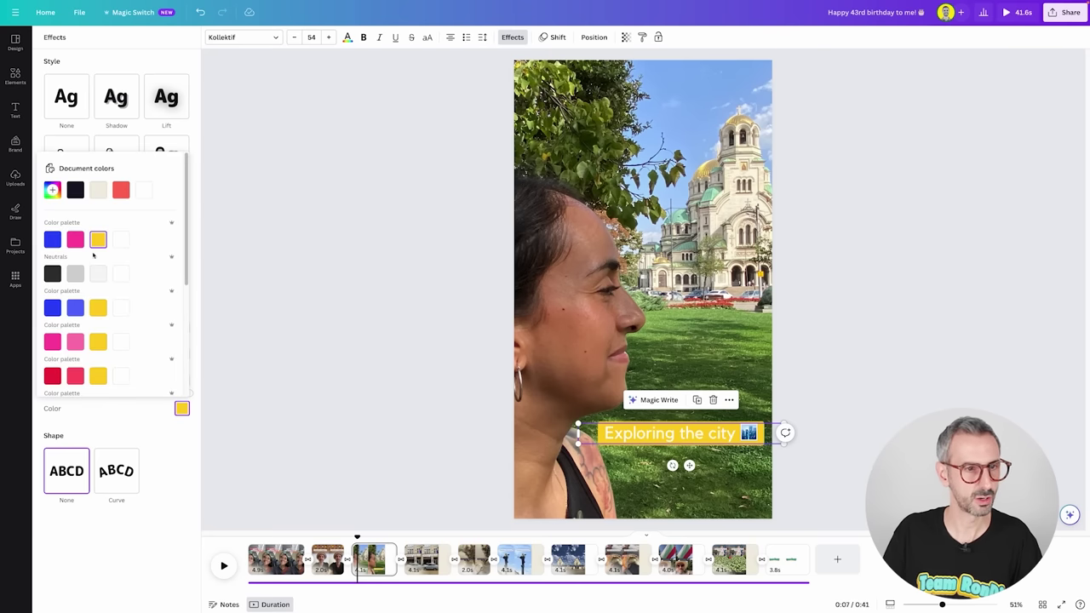
click(75, 240)
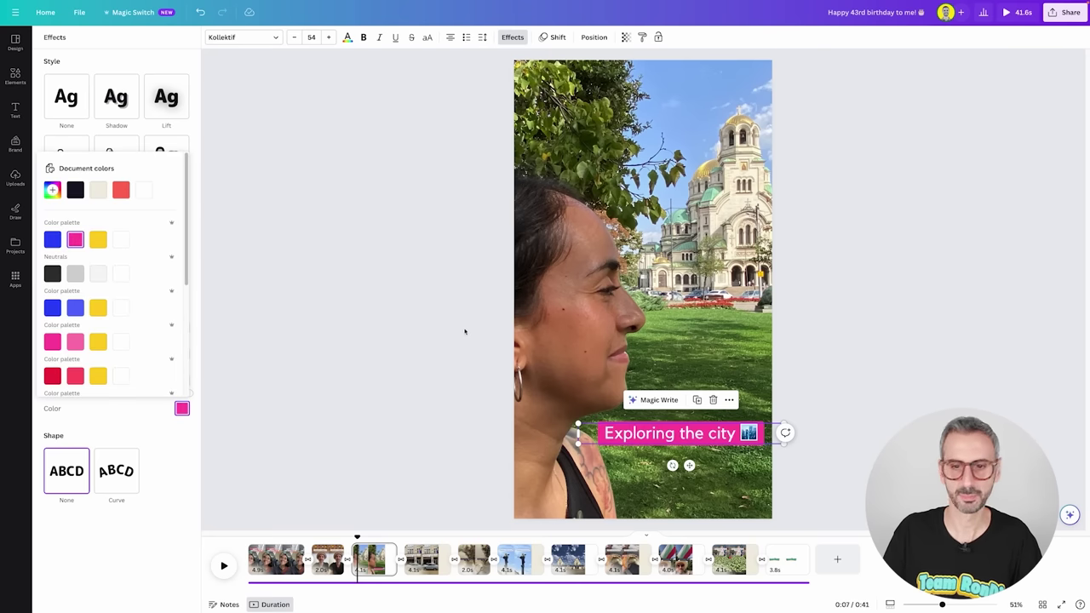
click(408, 278)
click(891, 294)
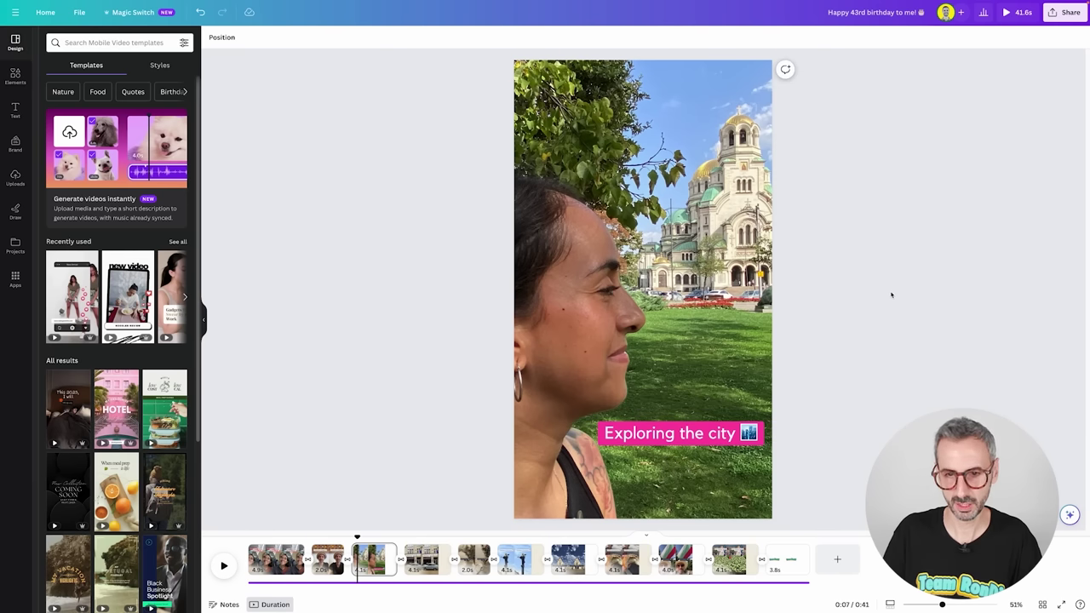
Apply the Neutrals style from the Team RonDi 2023 brand kit to the park clip and to all pages
click(140, 68)
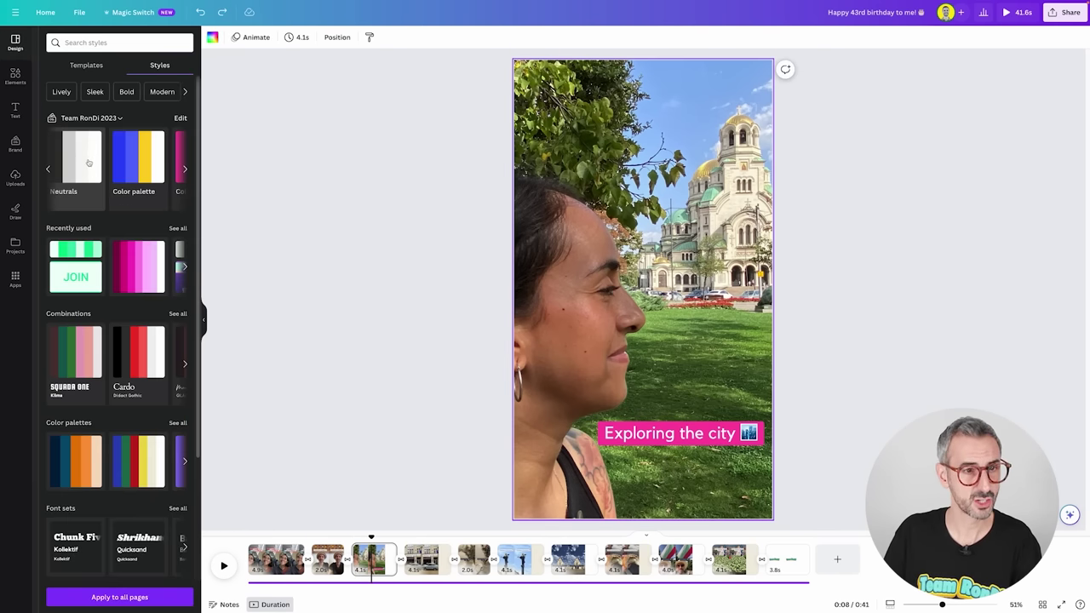
click(85, 162)
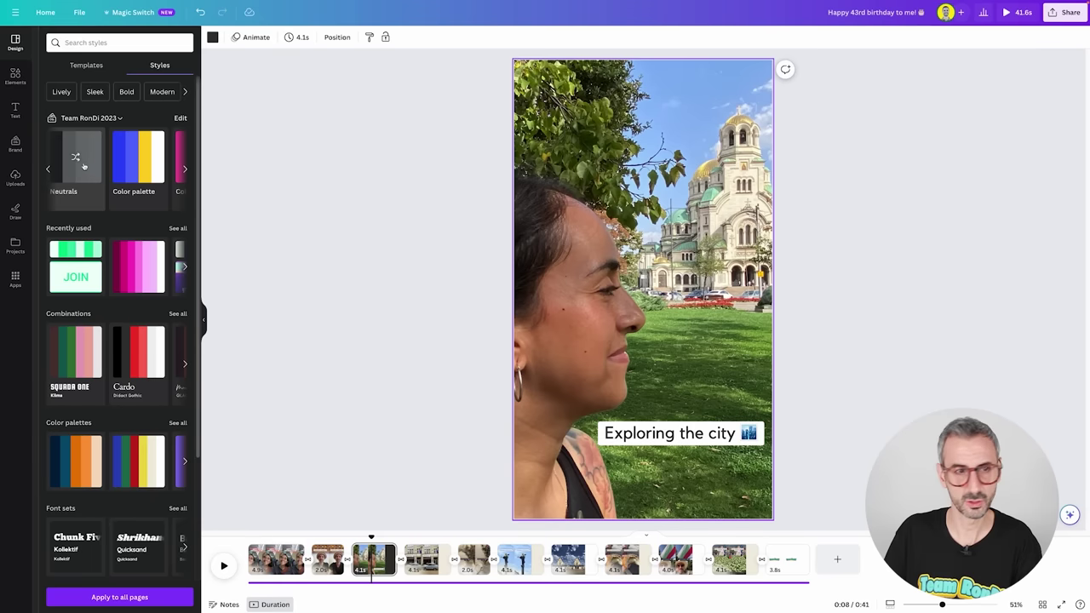
click(73, 164)
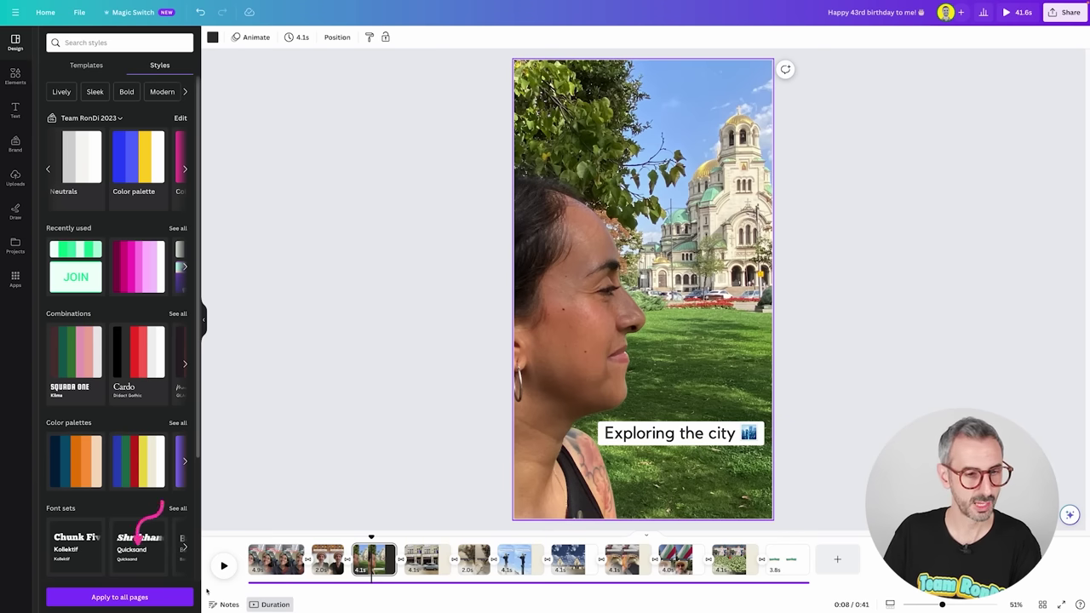
click(120, 597)
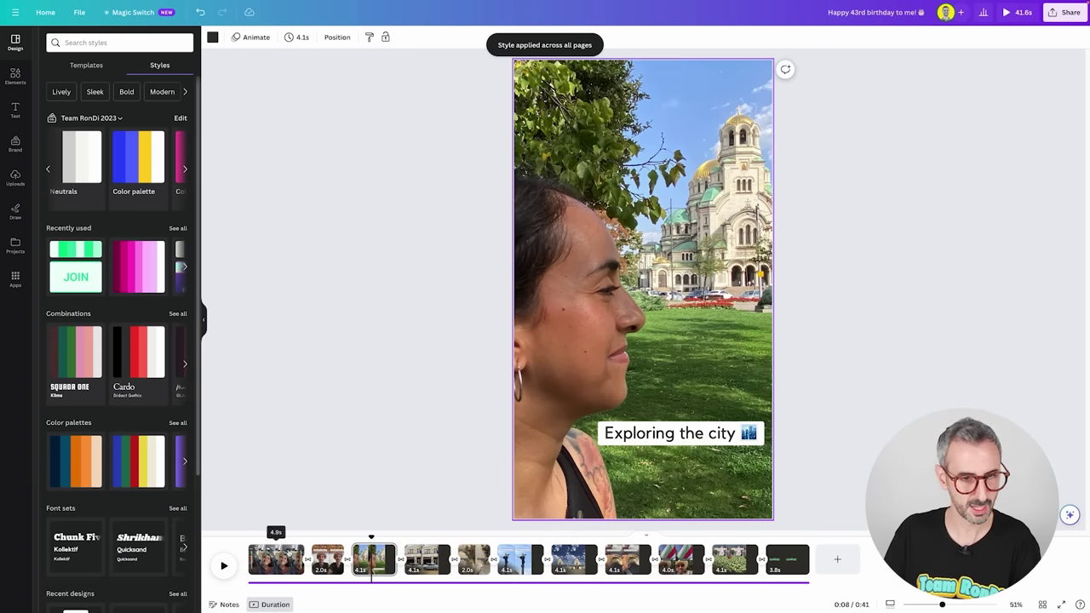
Scrub through the birthday video from the first clip to review the restyled captions
click(257, 554)
drag(257, 549, 426, 560)
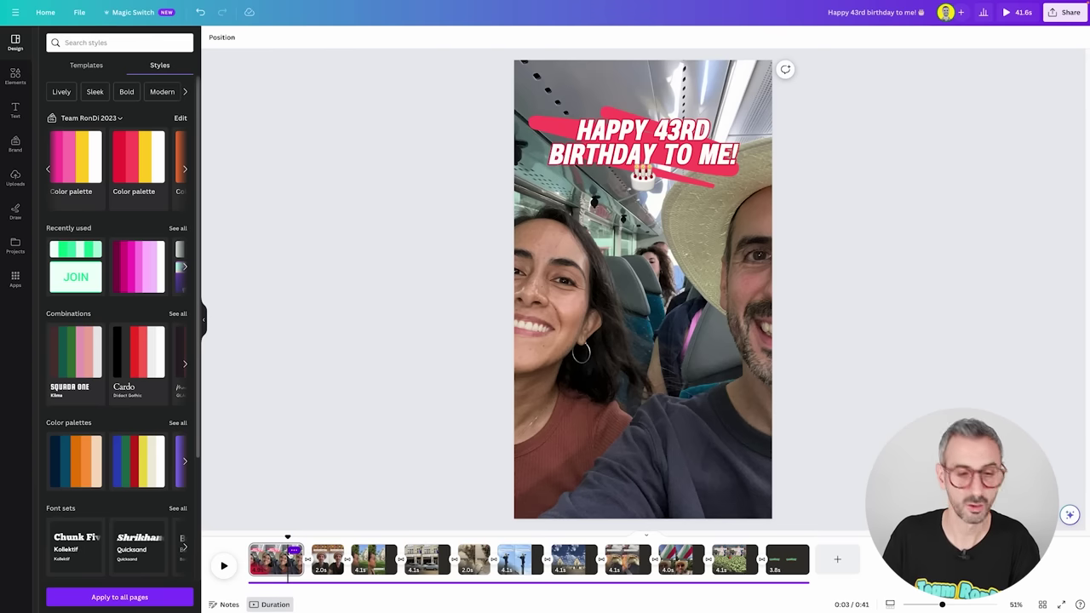
click(289, 564)
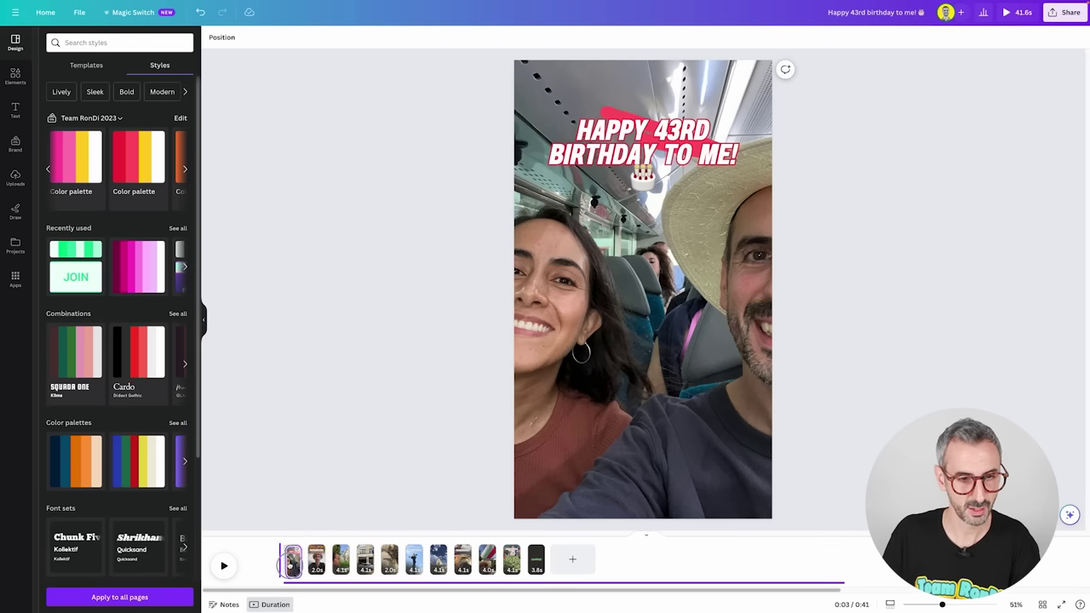
drag(248, 538, 735, 559)
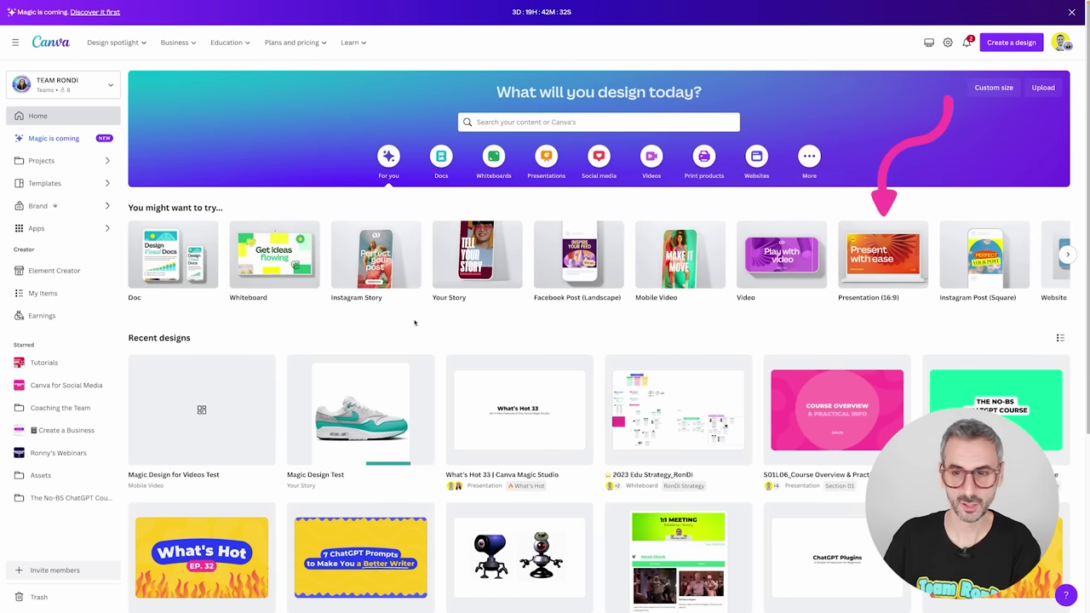
Create a 16:9 presentation and search its templates for "a marketing plan for a new humous restaurant"
click(869, 263)
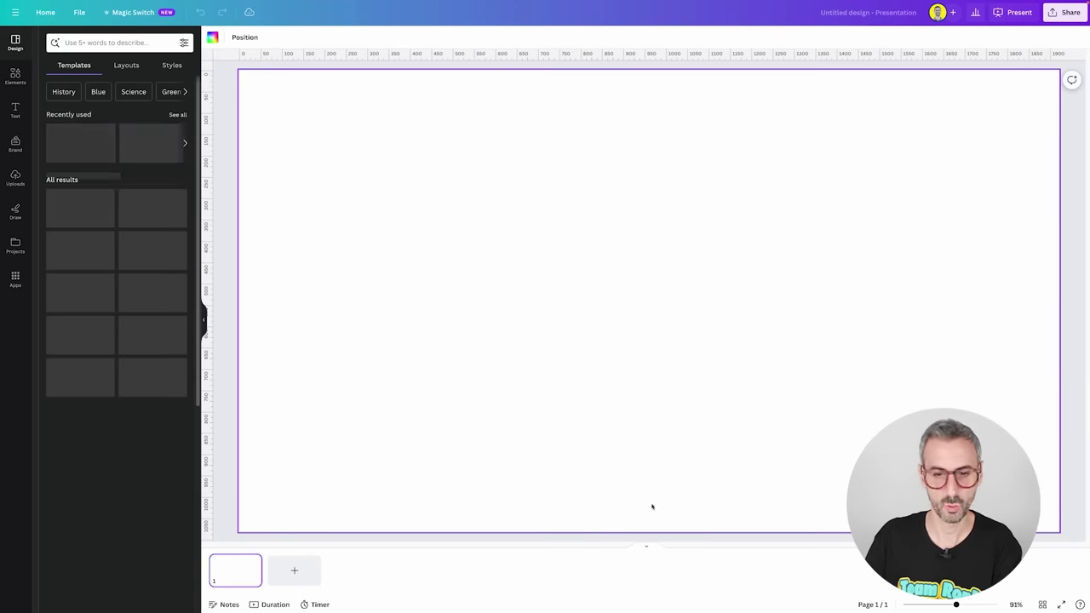
drag(975, 604, 947, 604)
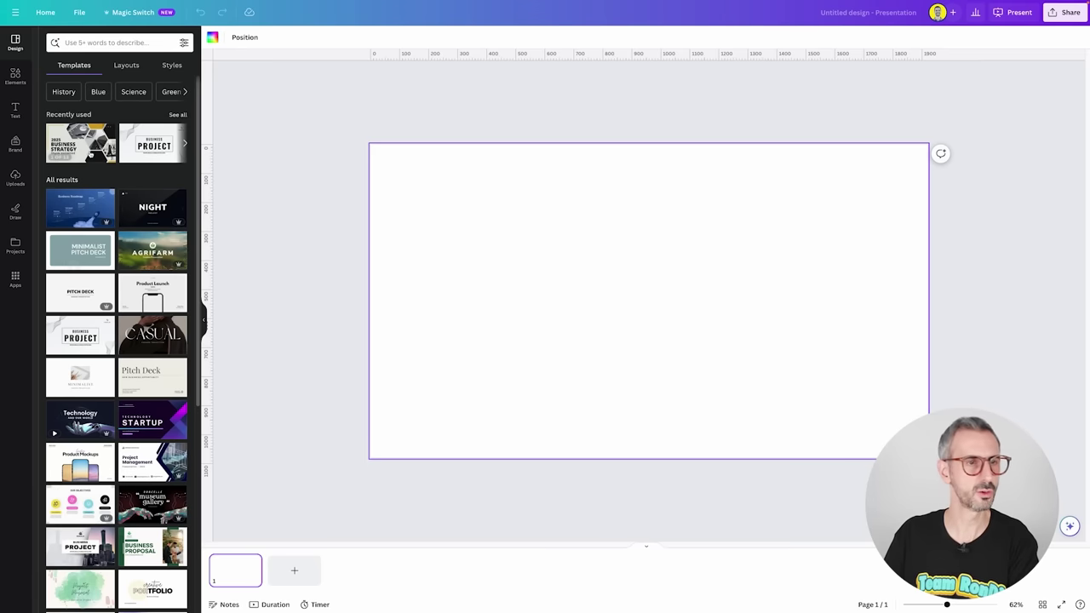
click(68, 43)
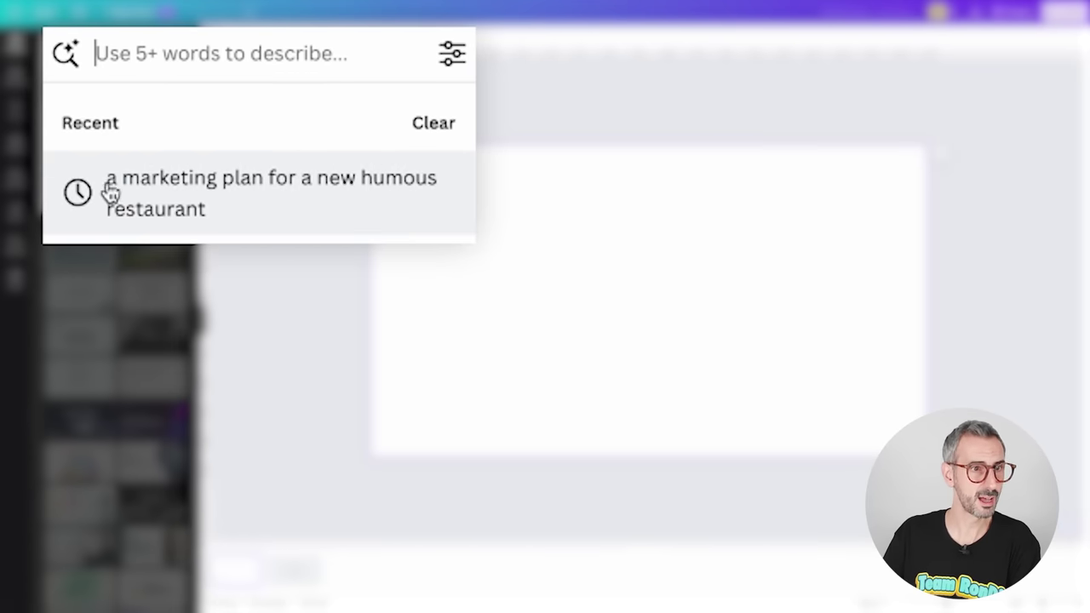
click(227, 196)
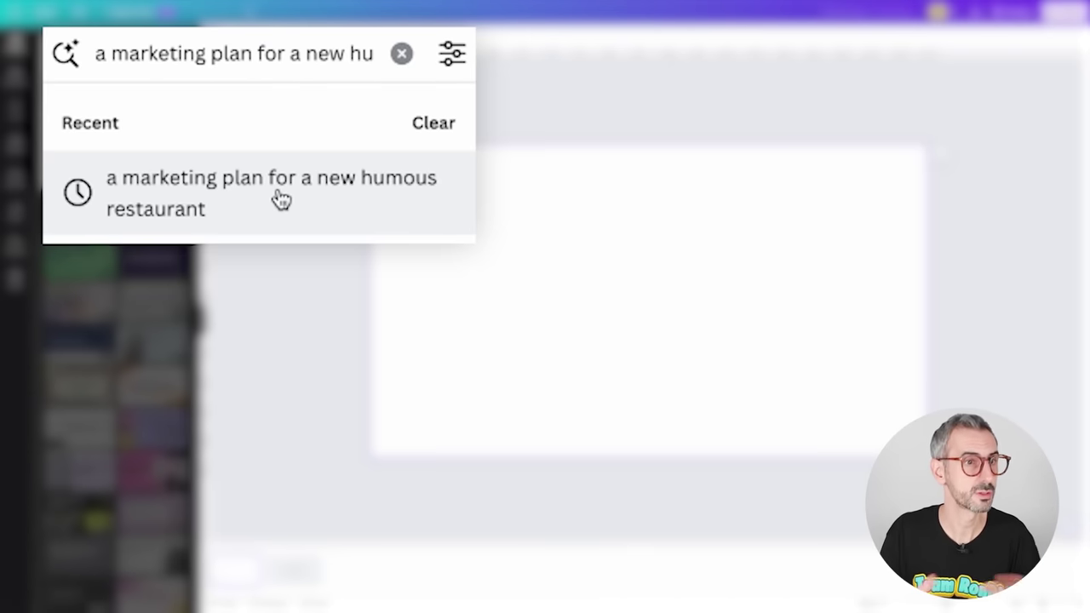
click(282, 198)
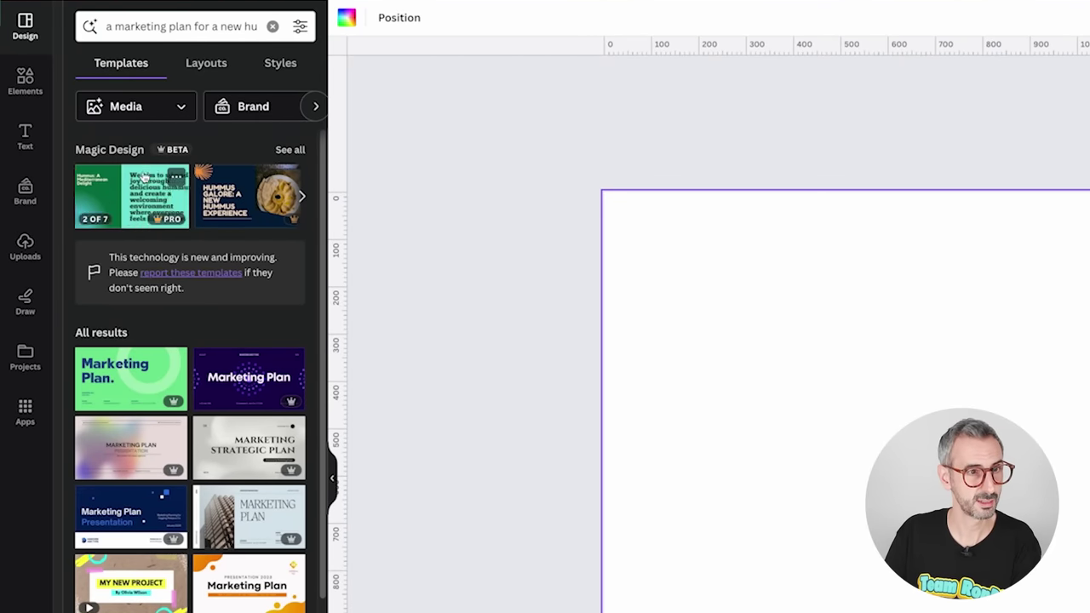
Show all Magic Design results and restyle them with the light grey "2022 Black Fr" Montserrat brand style
click(289, 150)
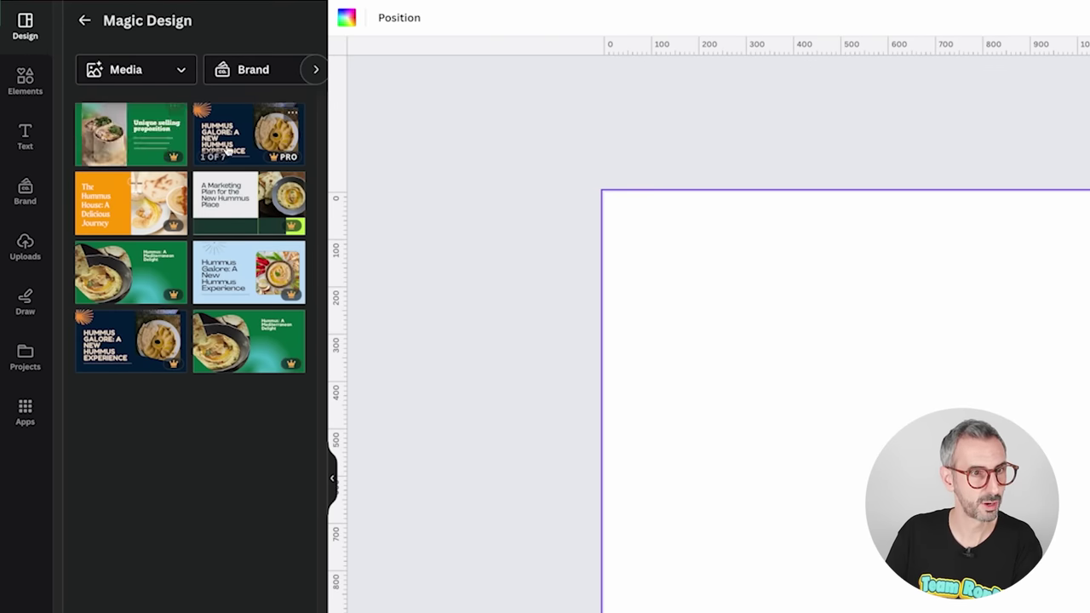
click(256, 71)
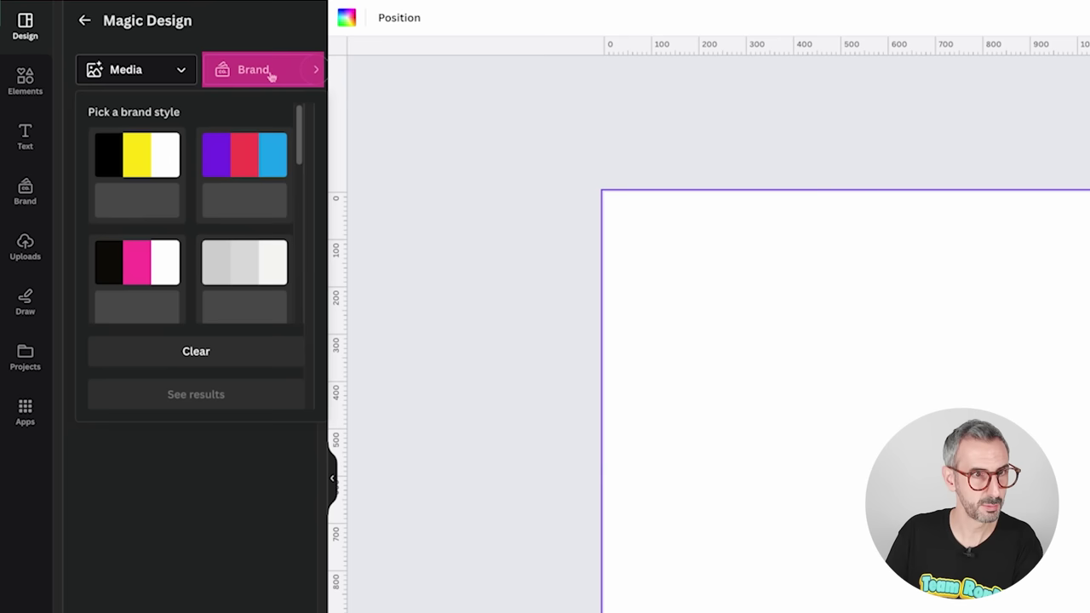
click(243, 273)
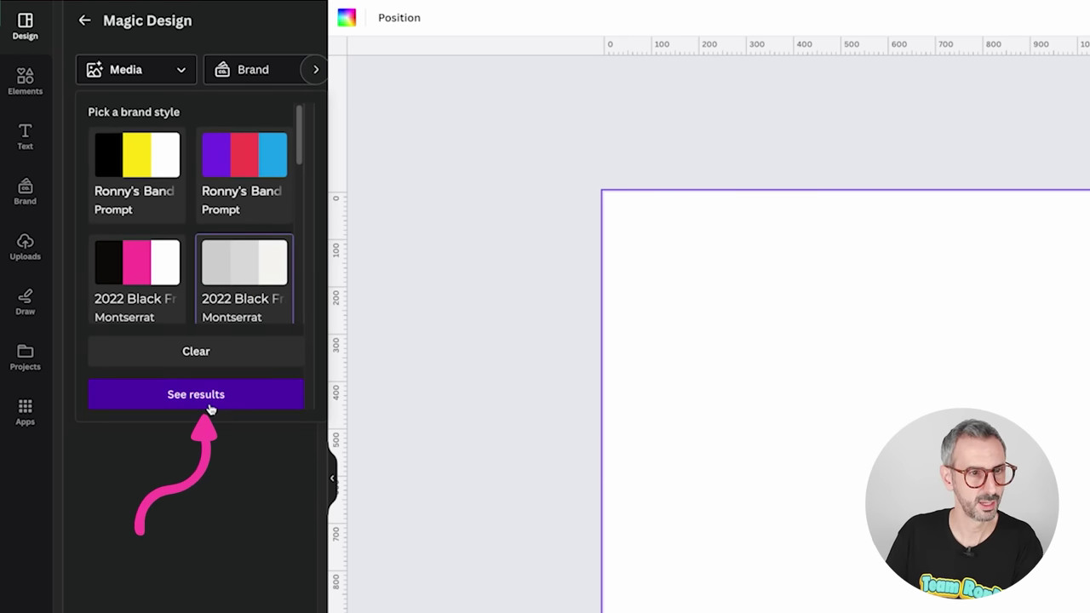
click(212, 397)
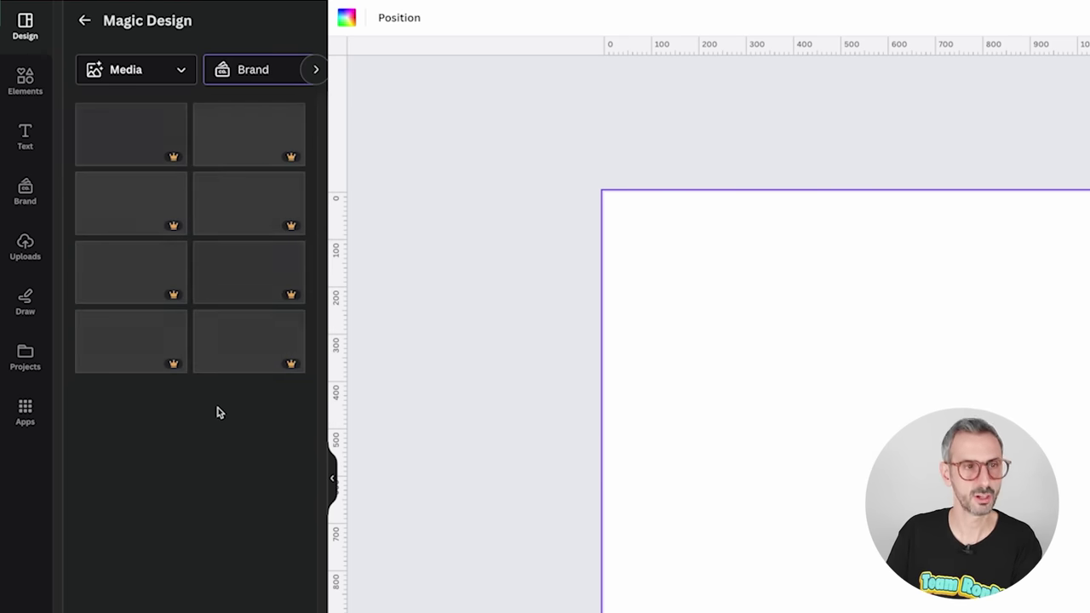
Apply all 7 pages of the light grey "Hummus Galore: A New Hummus Experience" template to the presentation
click(267, 71)
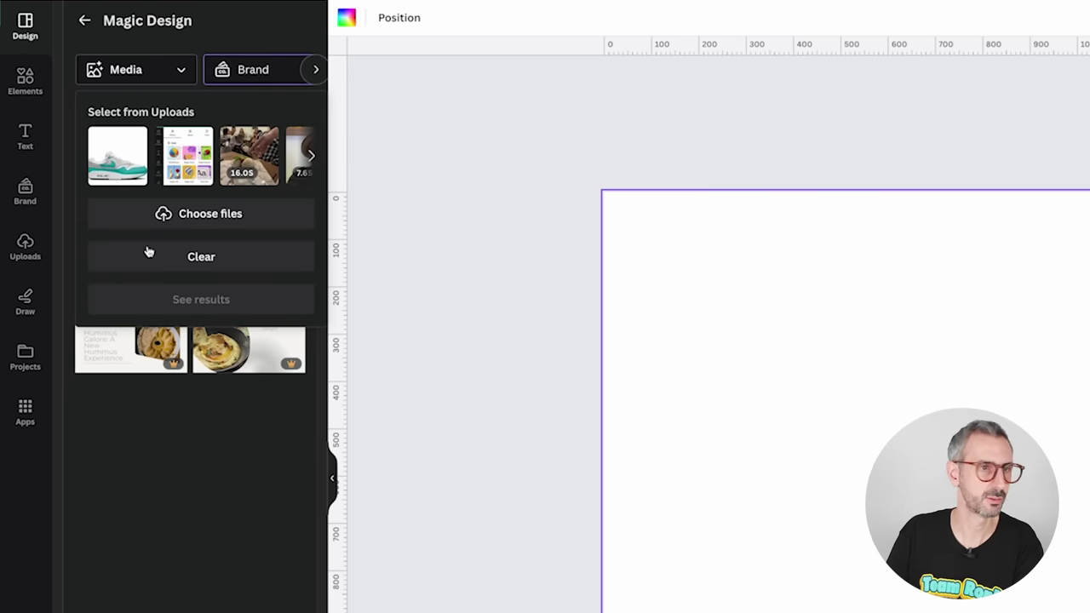
click(198, 487)
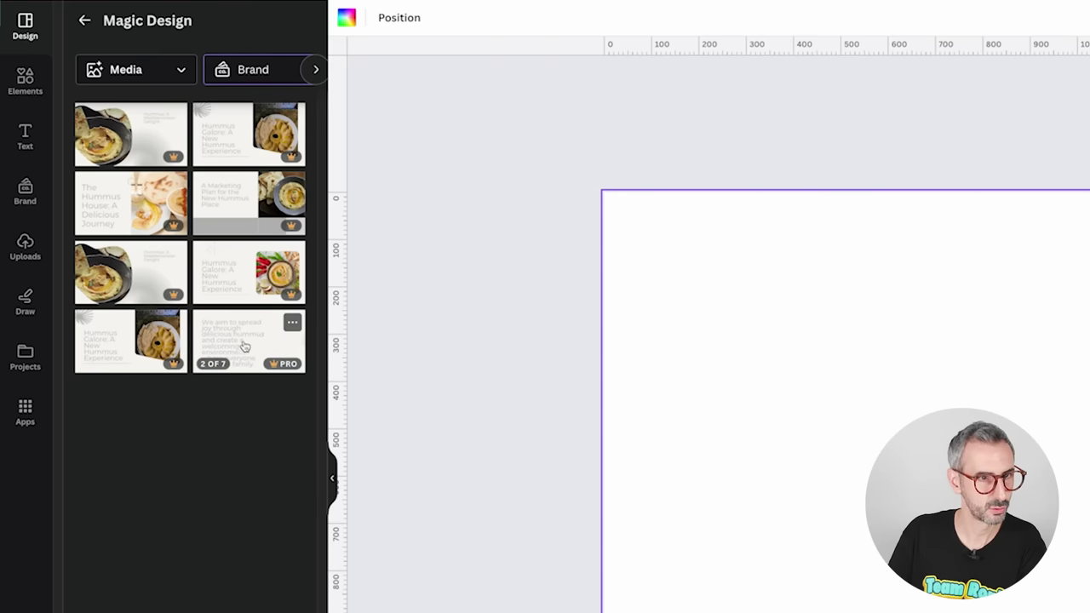
click(140, 324)
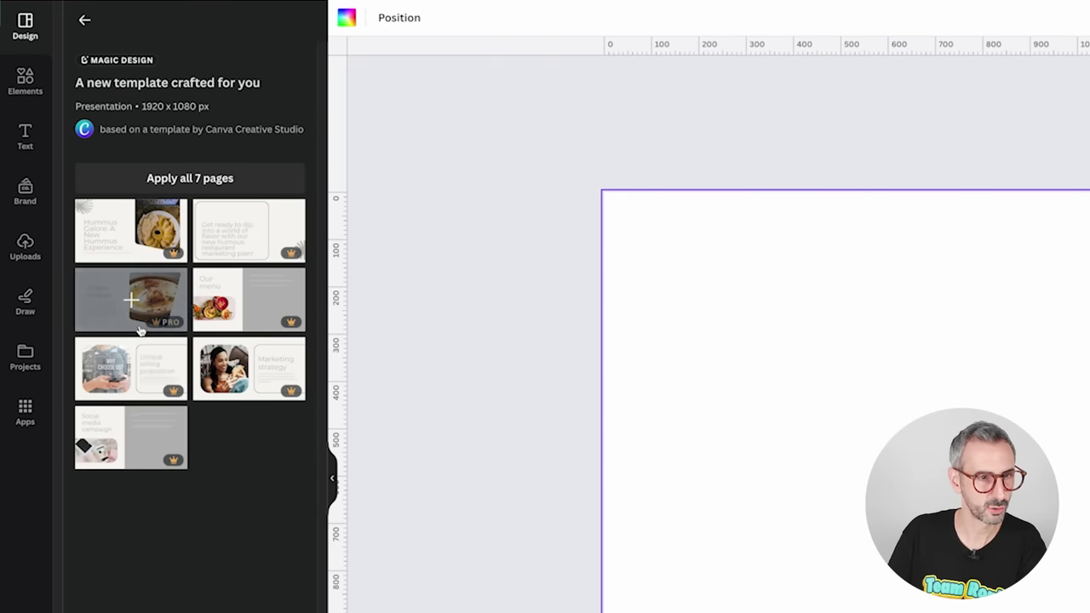
click(215, 186)
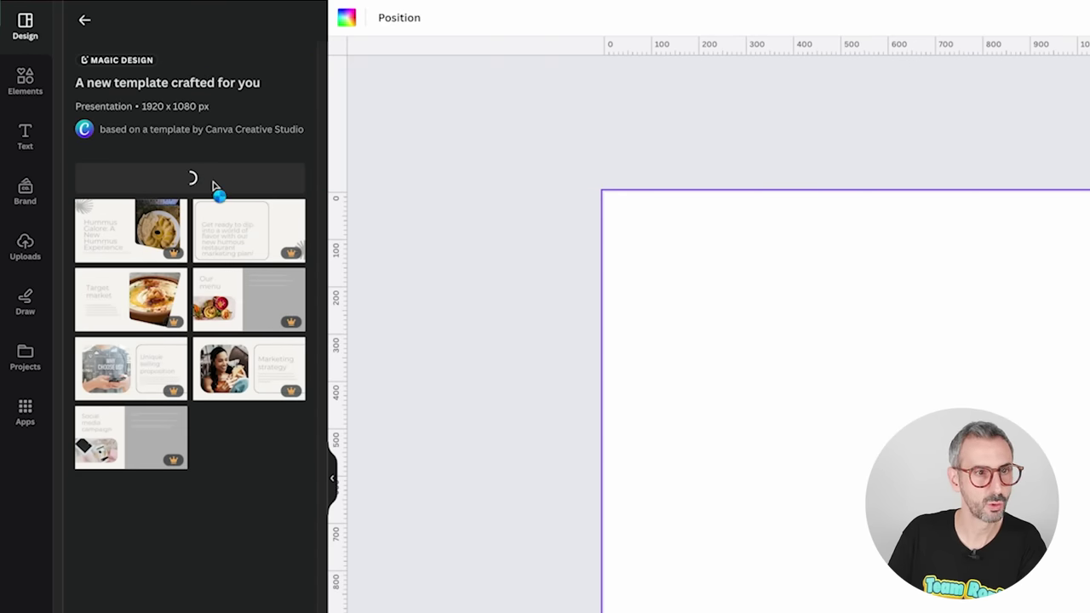
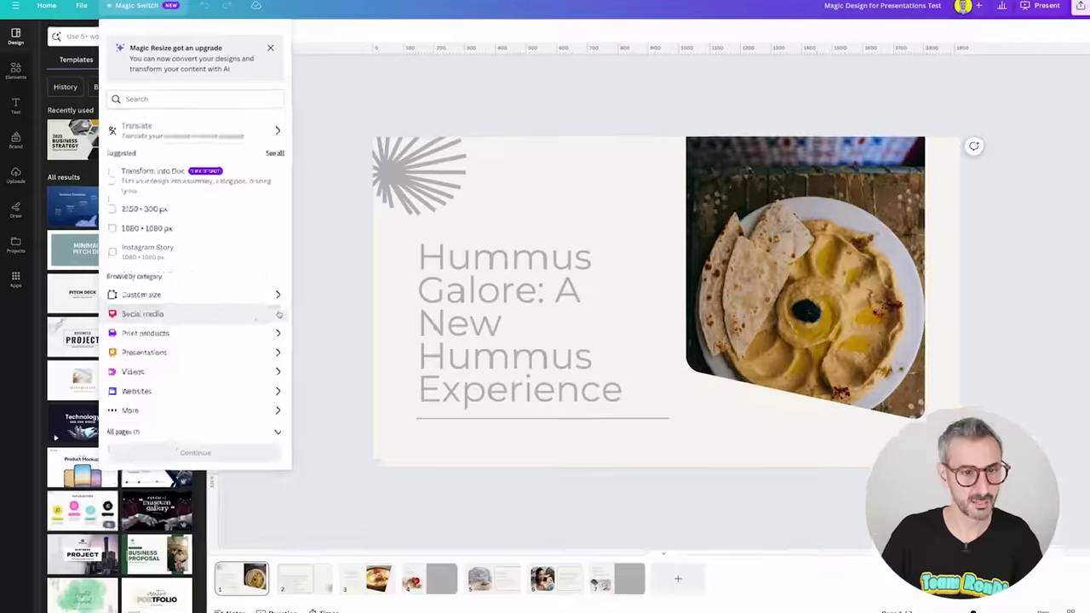
Look through the Social media formats and platform filters offered by Magic Switch
click(438, 341)
scroll(189, 220, down, 8)
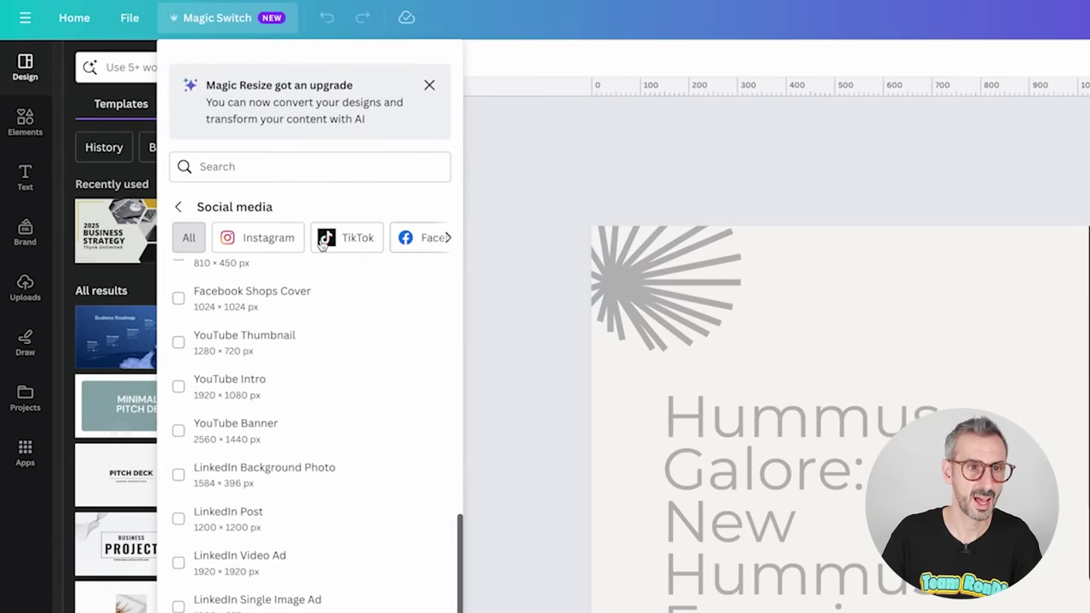
click(278, 148)
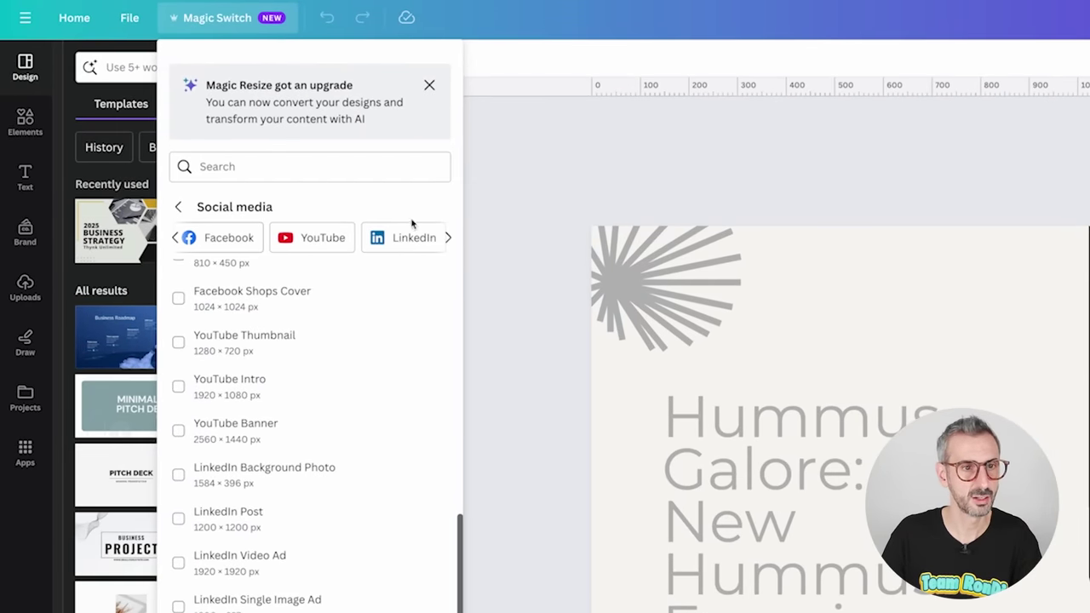
click(177, 240)
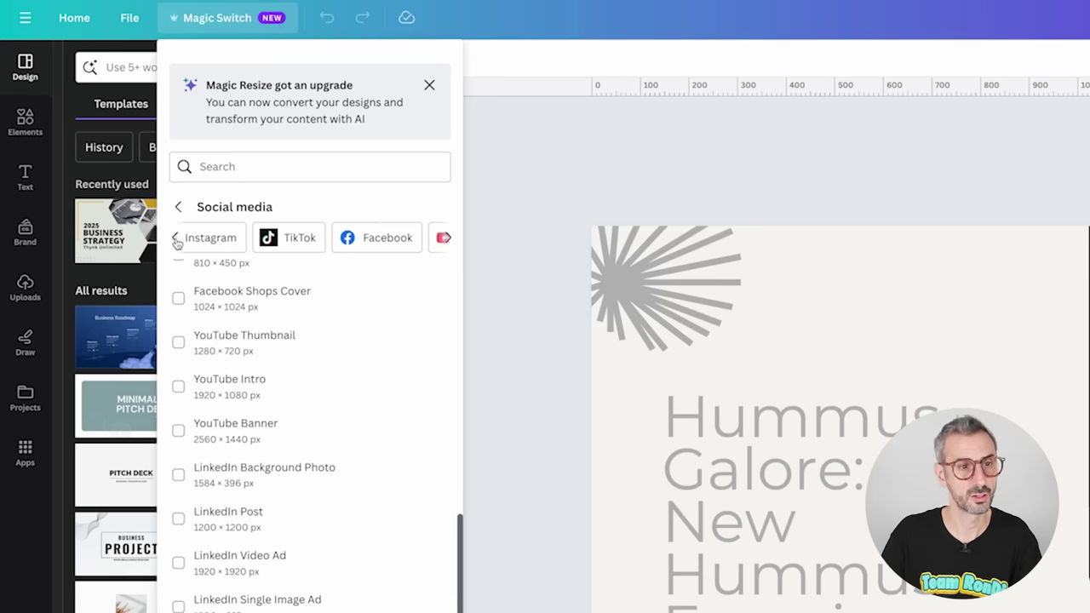
click(177, 240)
Search the Magic Switch formats for "youtube", look through the matching formats, and clear the search
click(264, 158)
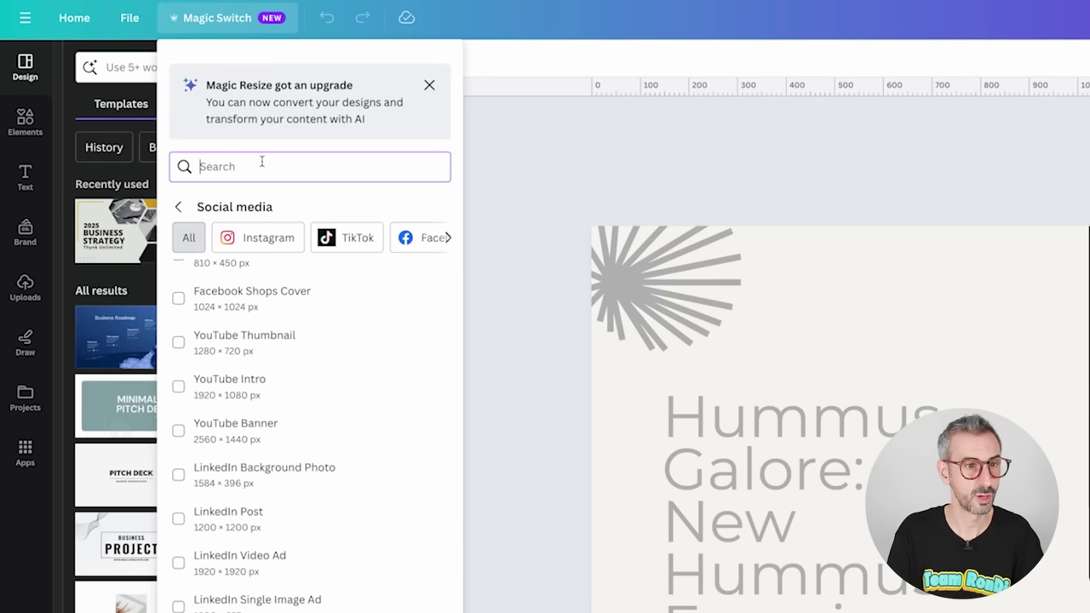
text(youtube)
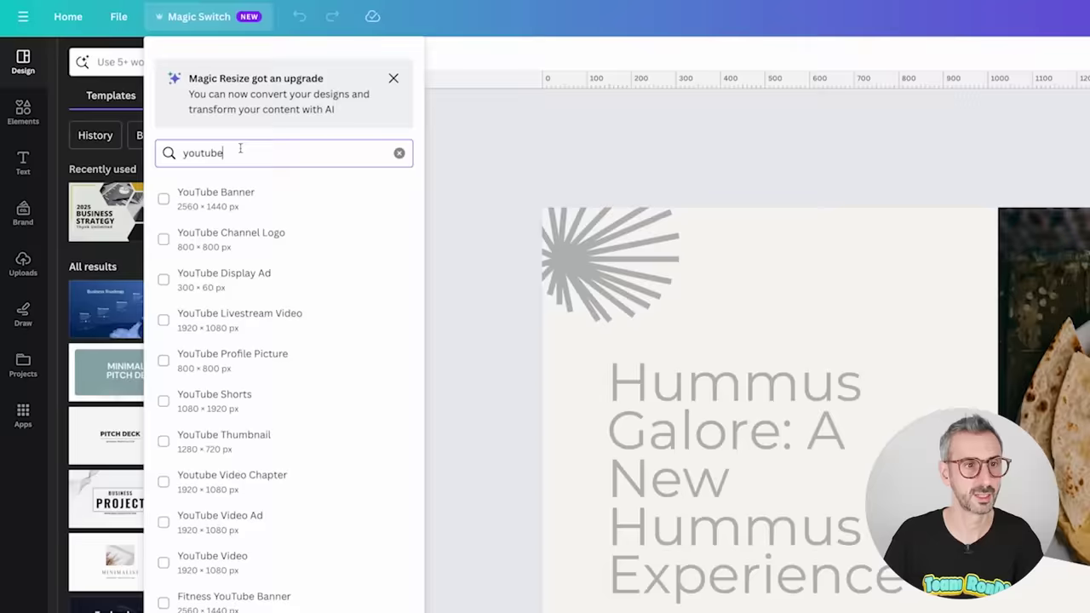
scroll(234, 427, down, 1)
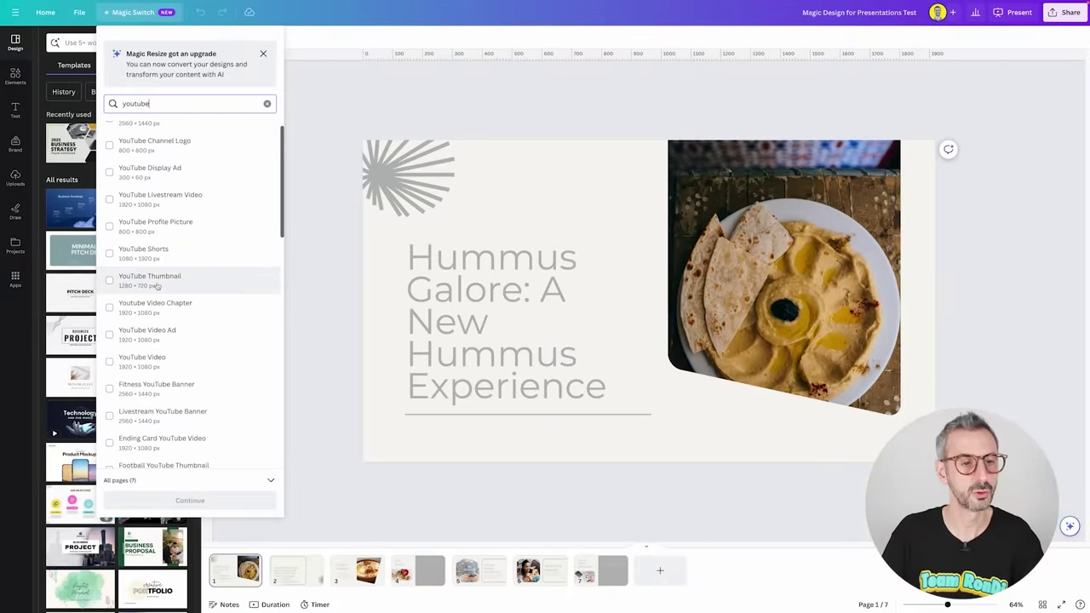
scroll(223, 223, up, 1)
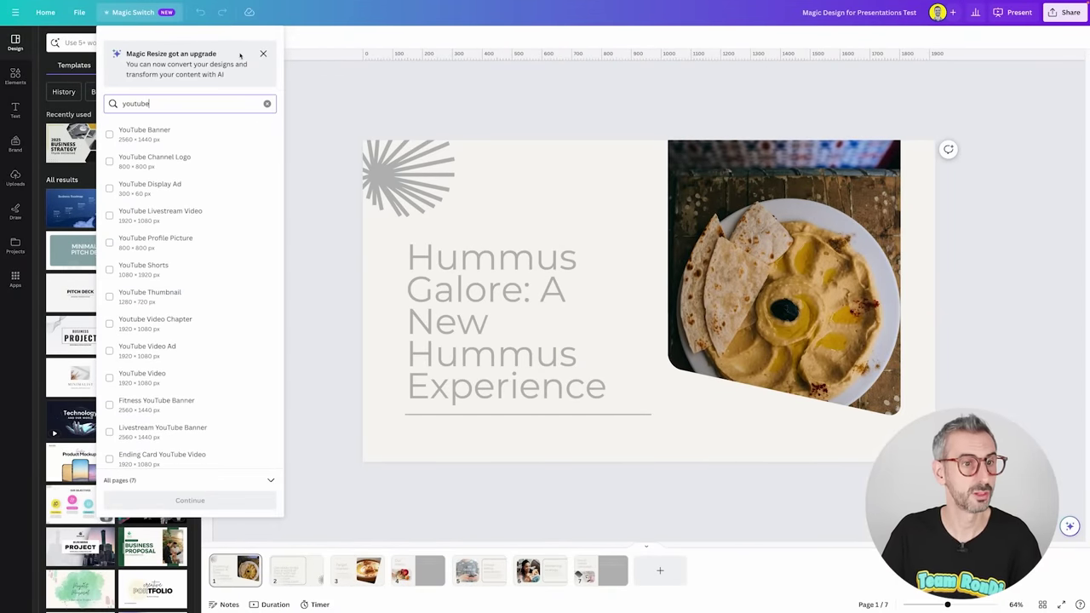
click(267, 104)
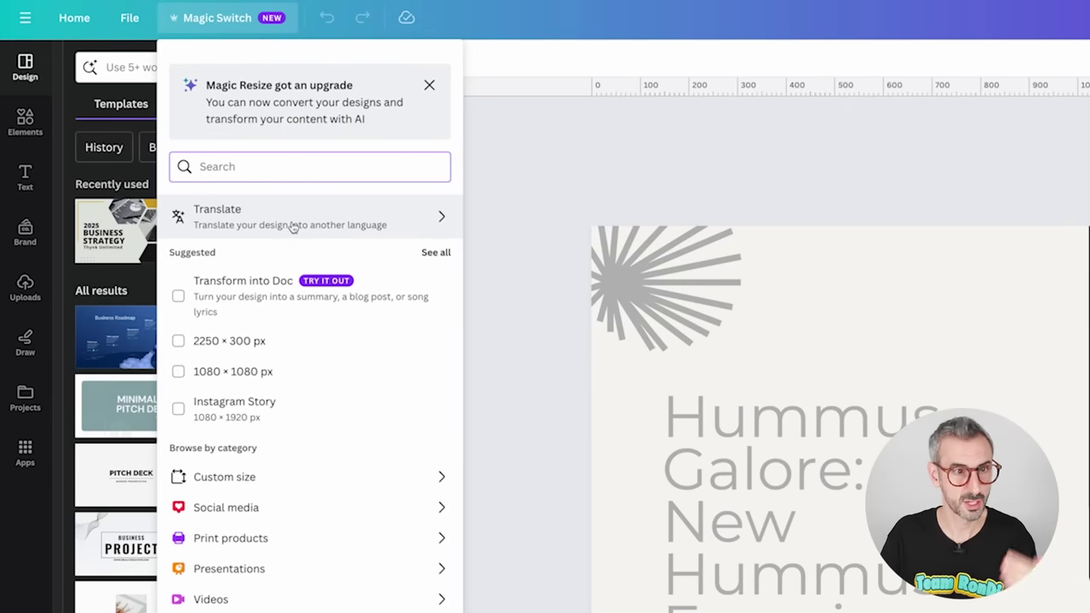
Start a Magic Switch translation of the presentation with French as the target language
click(443, 218)
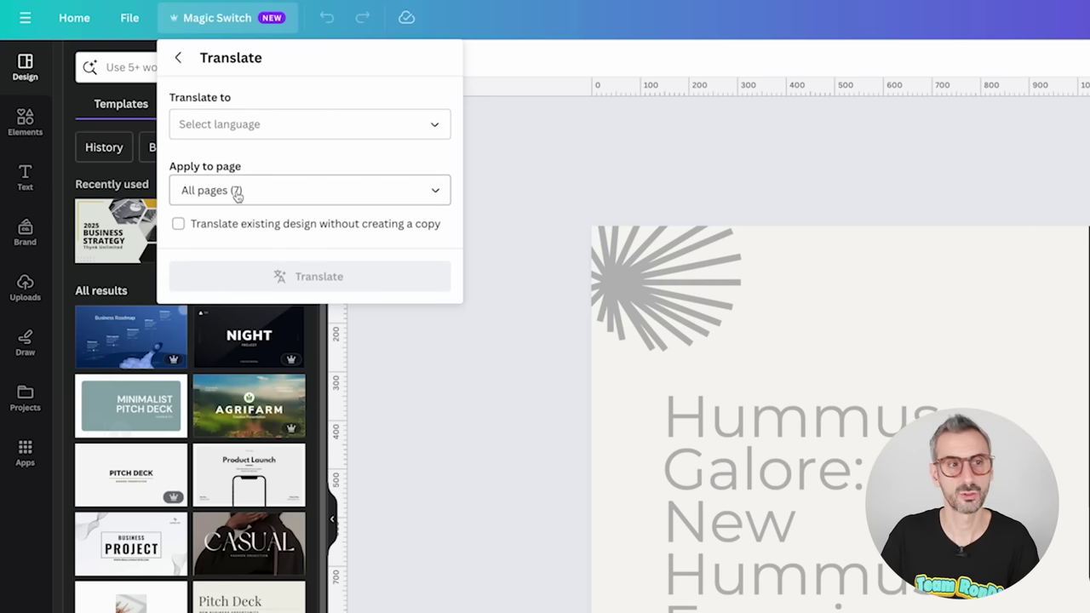
click(272, 128)
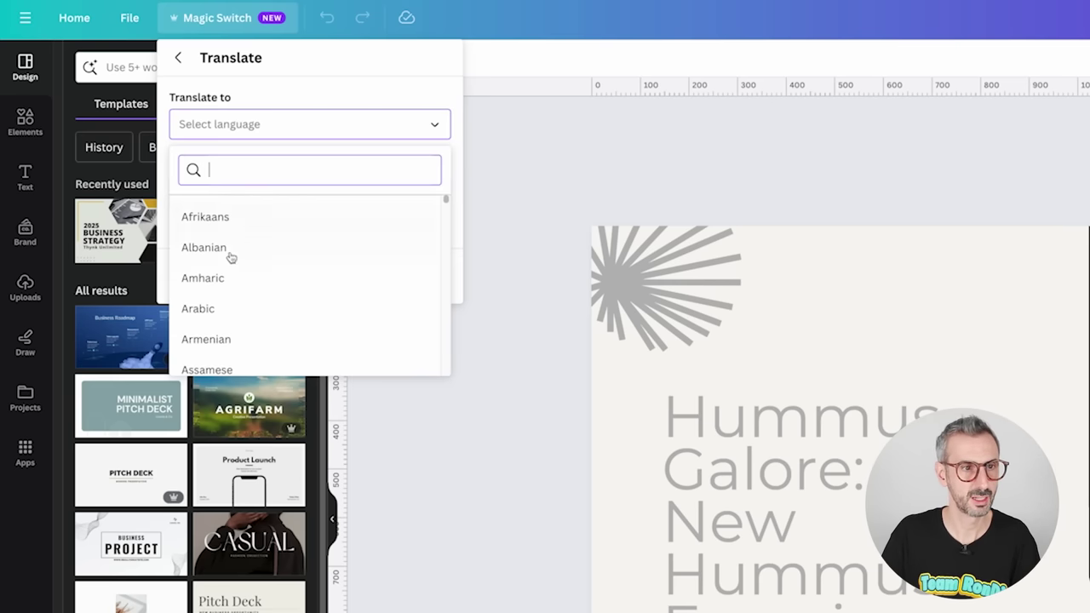
scroll(230, 258, down, 5)
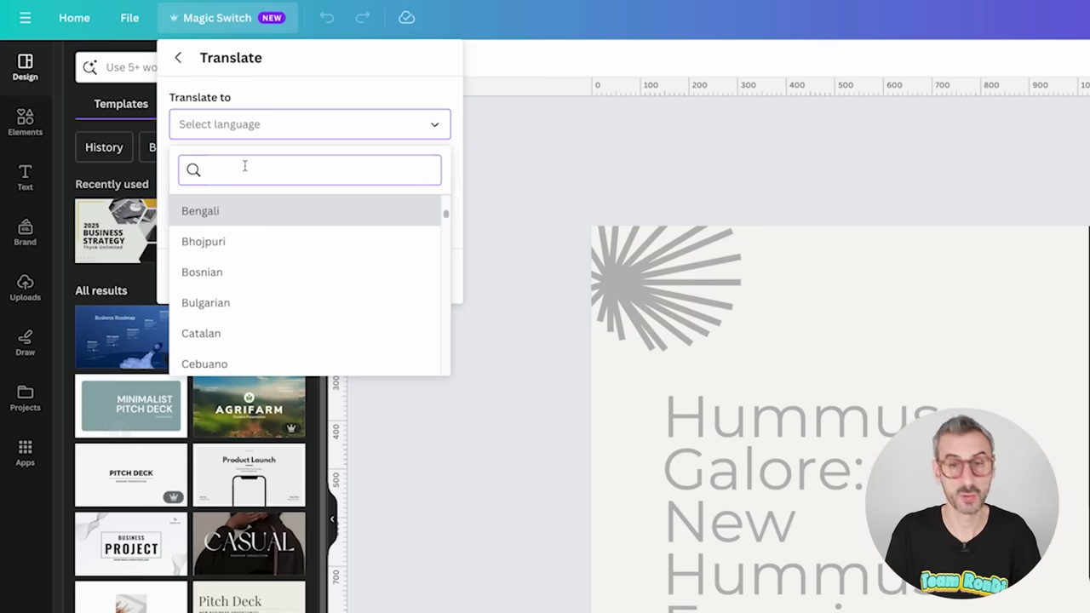
text(French)
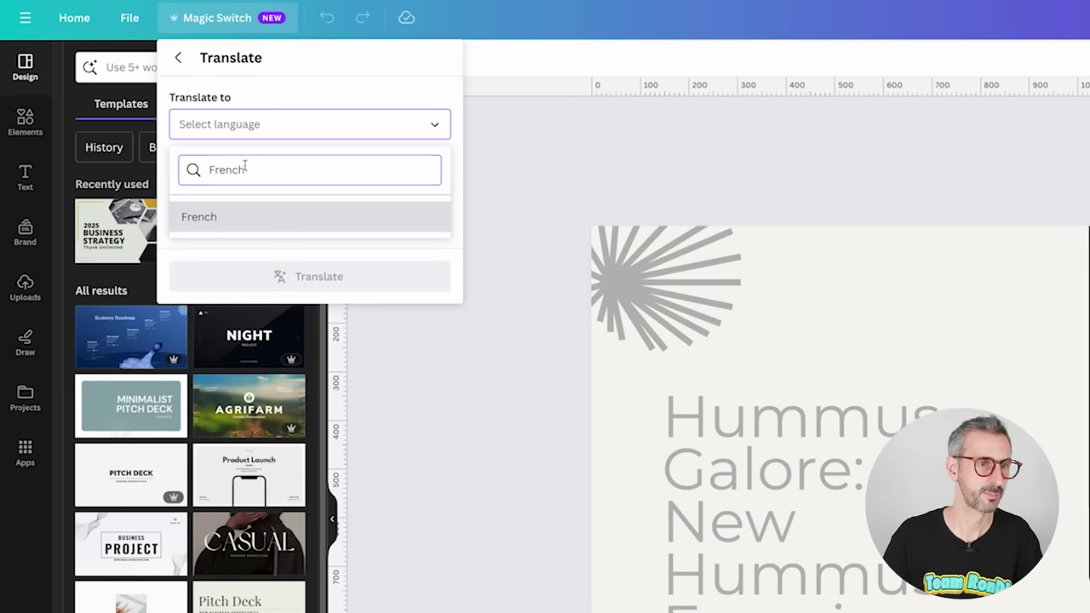
click(227, 216)
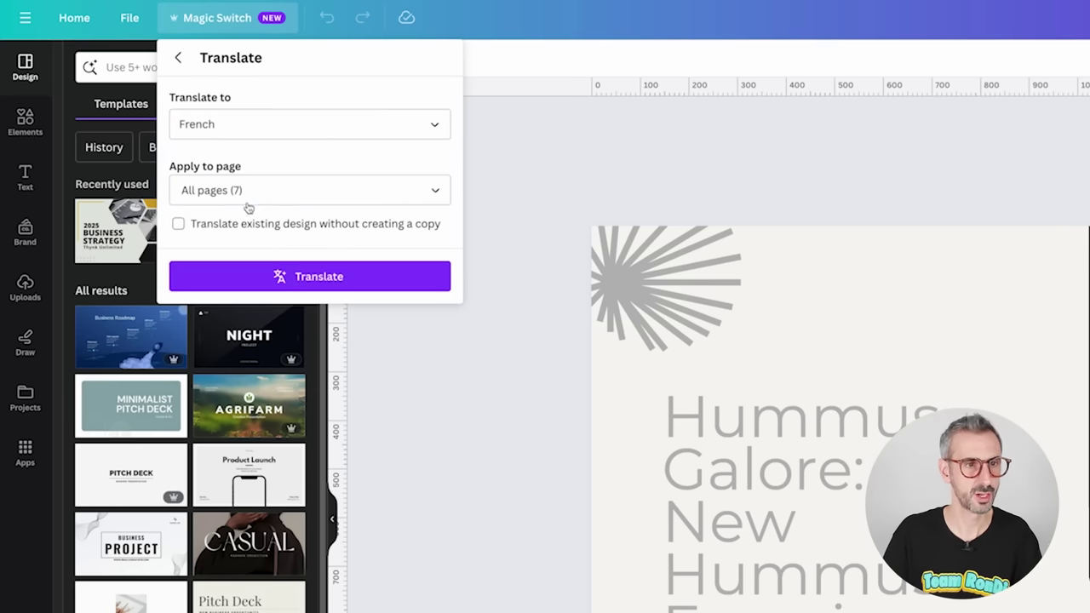
Translate only Page 1 into French, applying it to the existing design without creating a copy
click(249, 196)
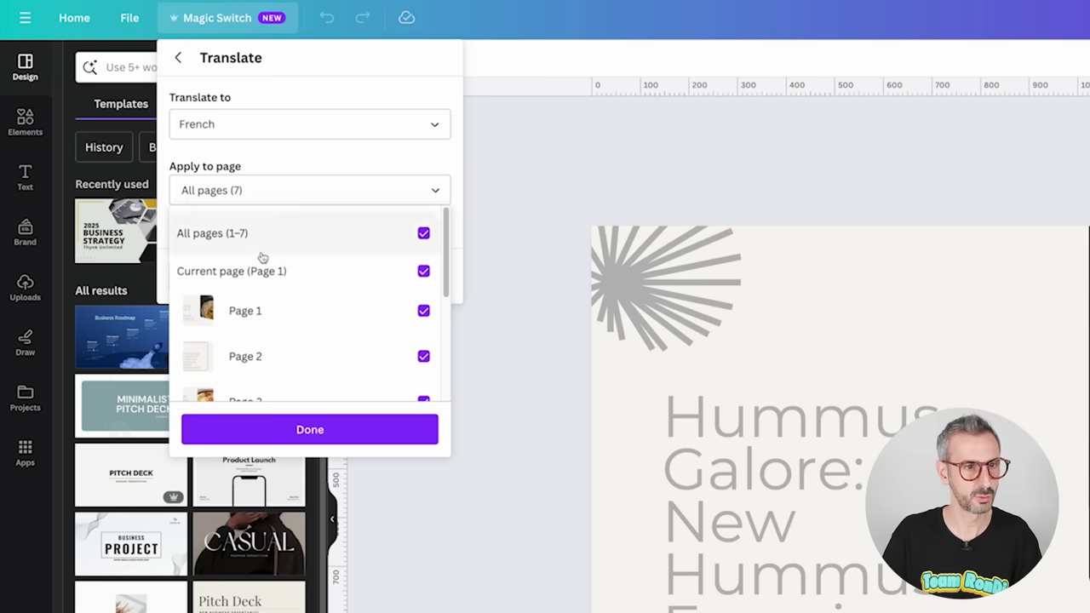
click(424, 233)
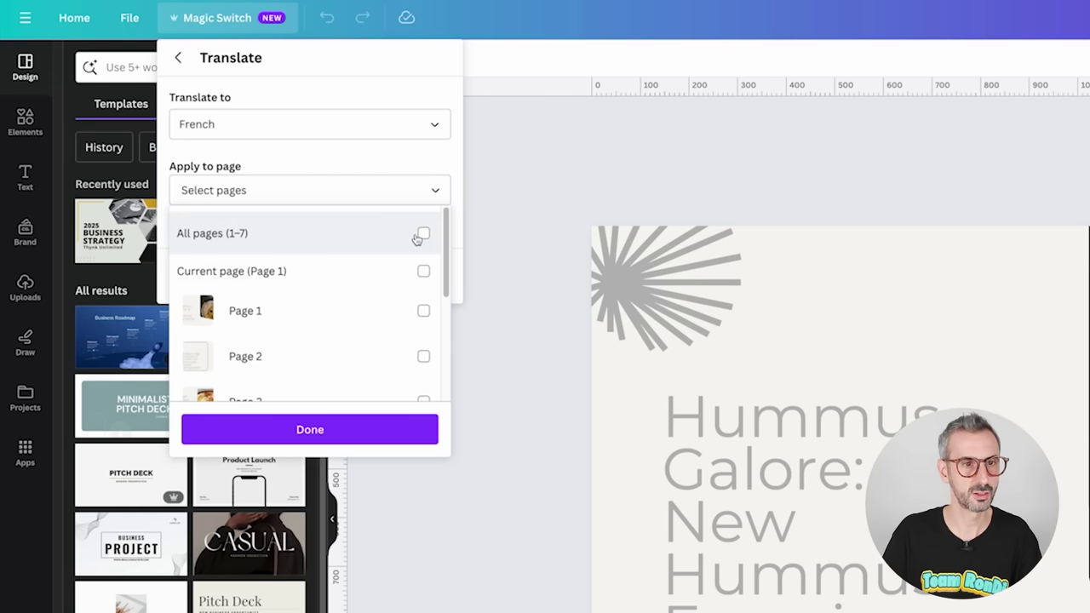
click(424, 312)
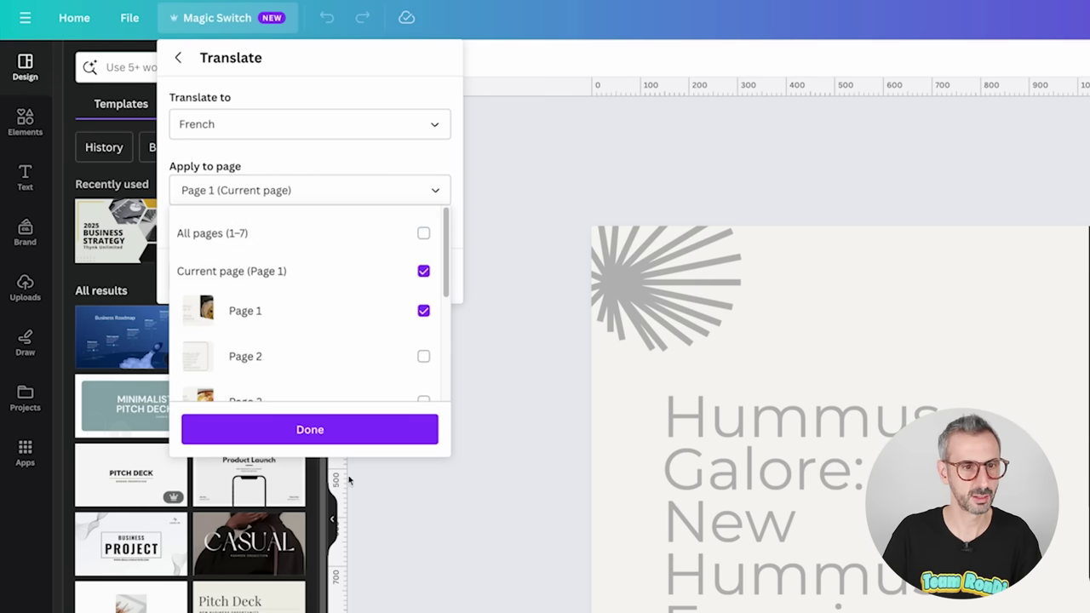
click(337, 432)
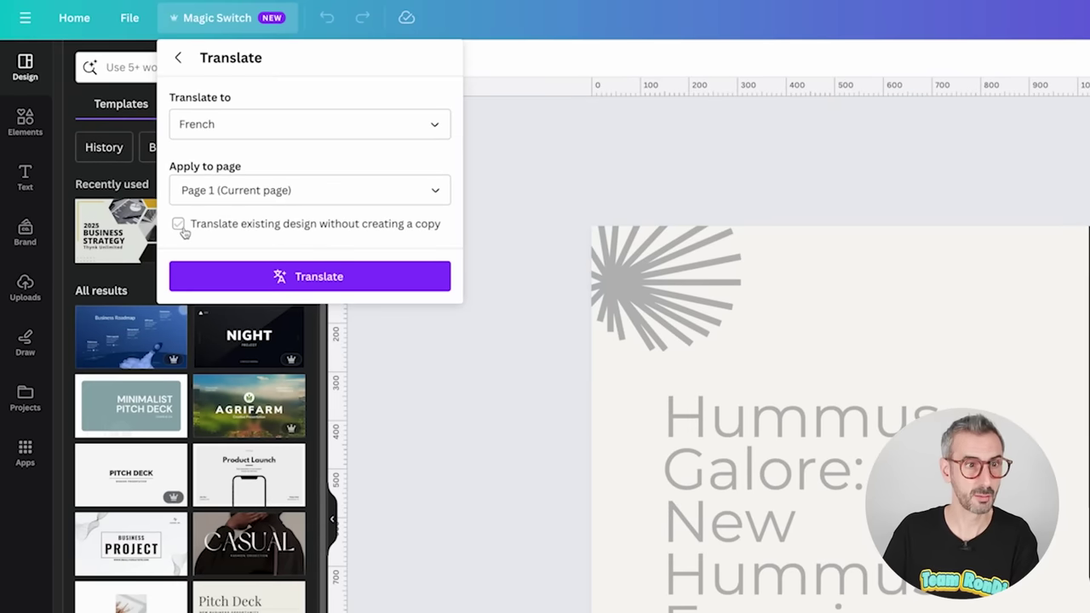
click(178, 224)
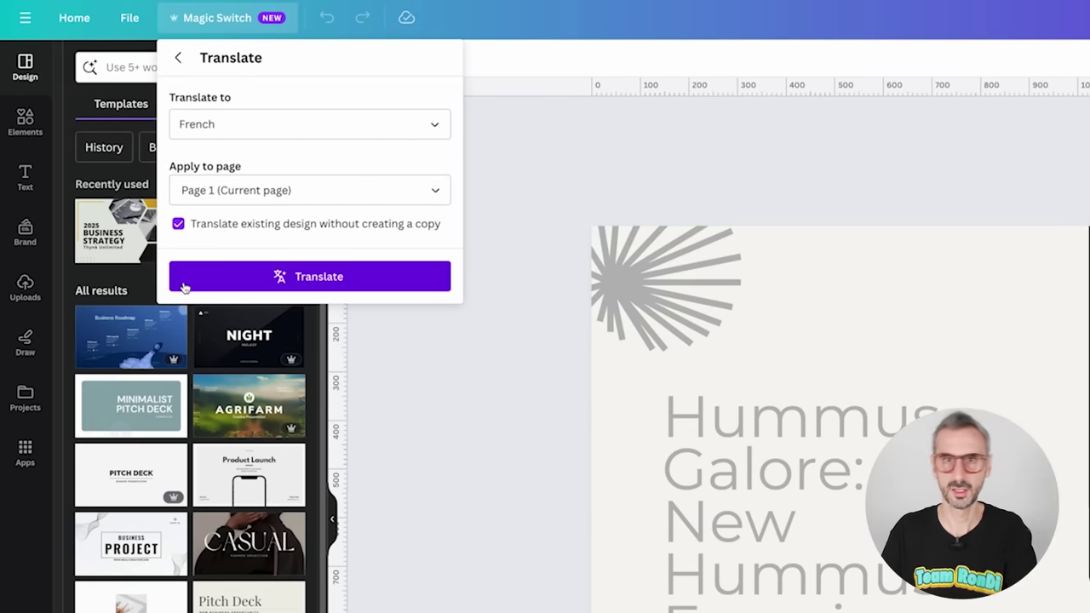
click(317, 283)
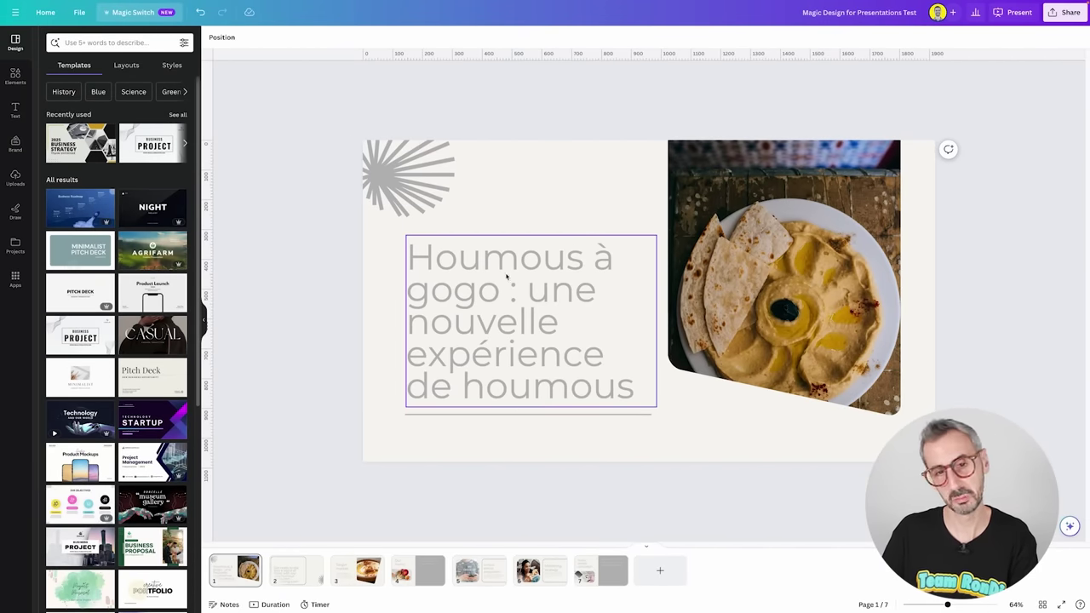
Undo and redo the French translation of the page 1 title to compare it with the English wording
click(469, 292)
click(494, 291)
click(451, 290)
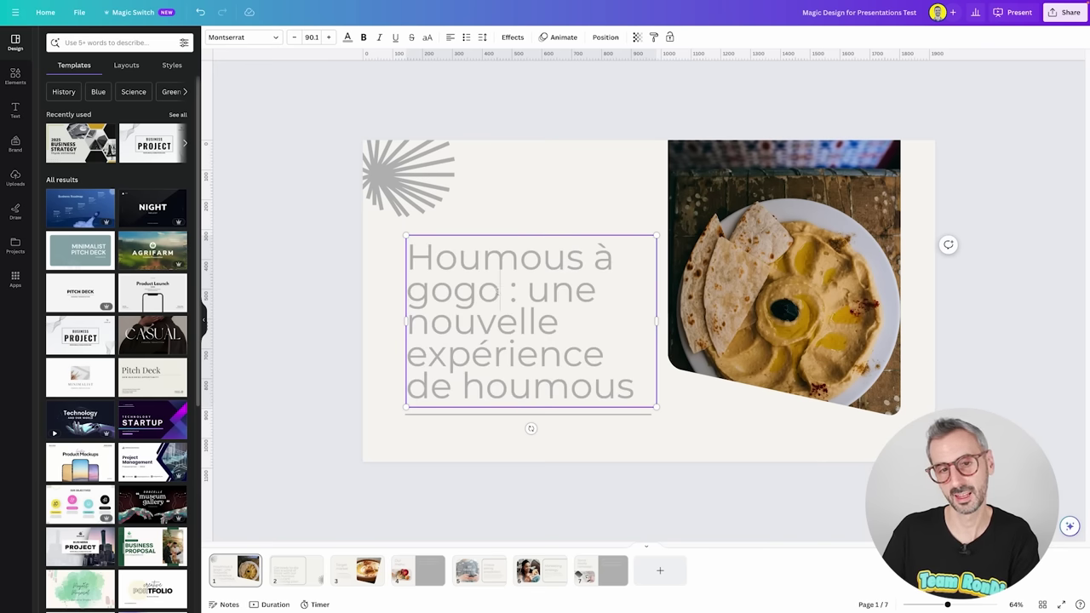
double_click(450, 289)
drag(450, 289, 507, 290)
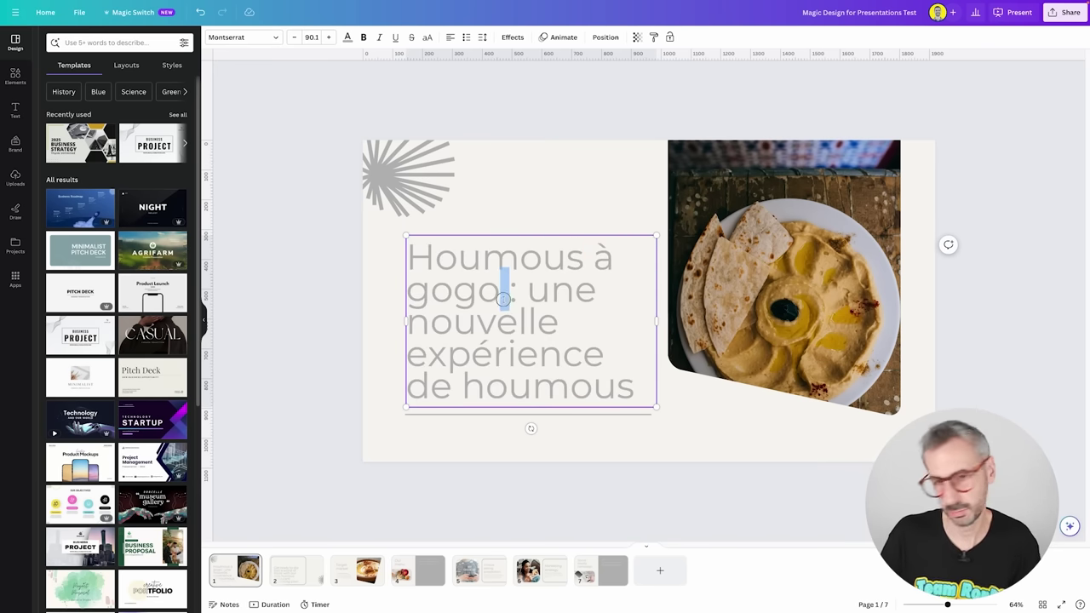
click(197, 12)
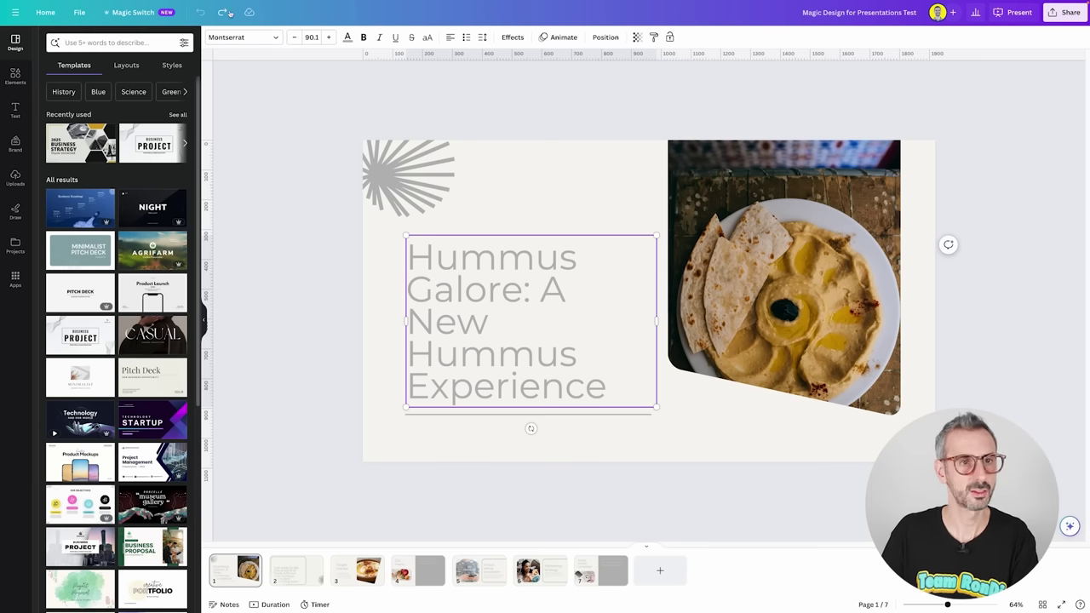
click(228, 13)
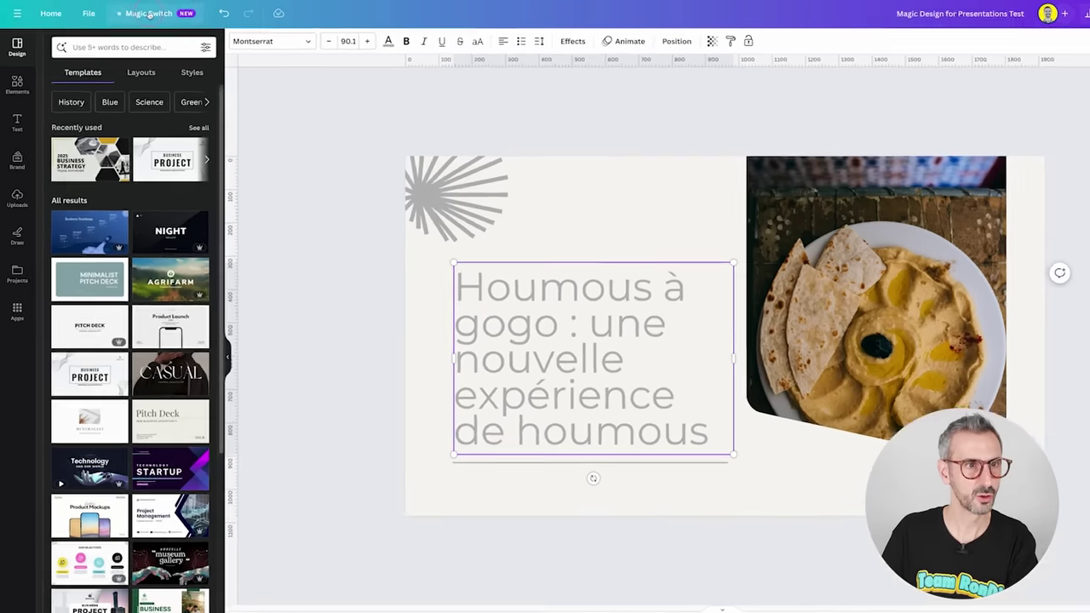
Transform all 7 pages of the presentation into a Doc in the Email text format and open the resulting document
click(133, 12)
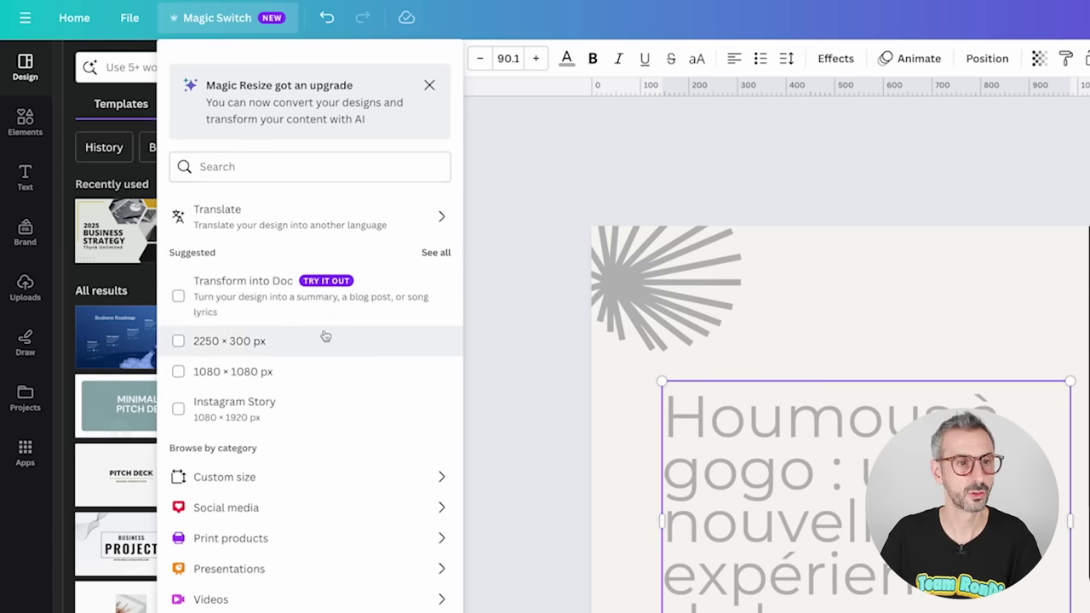
click(256, 295)
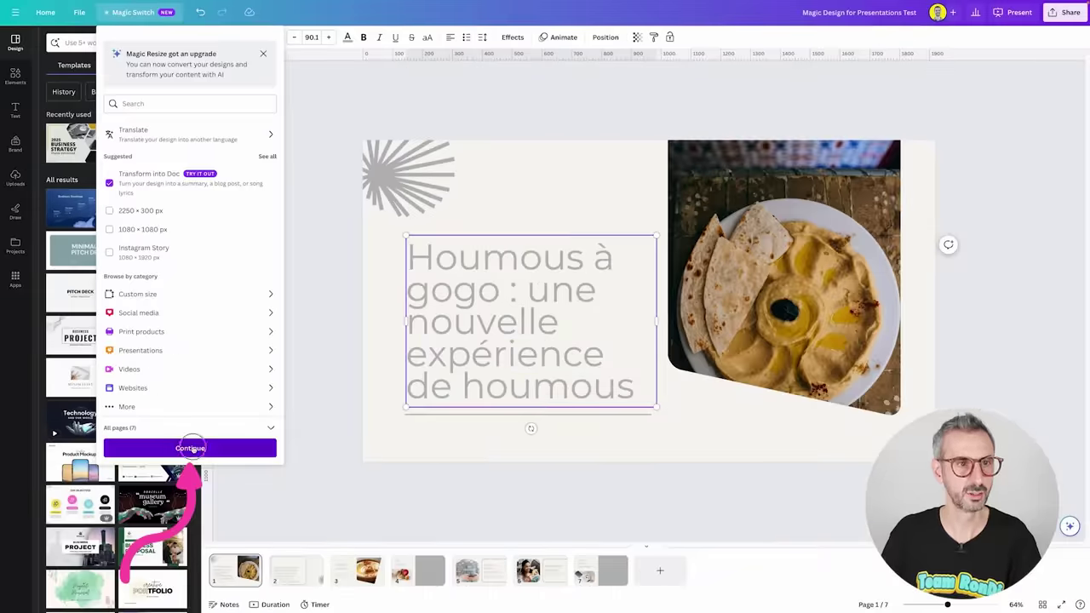
click(299, 610)
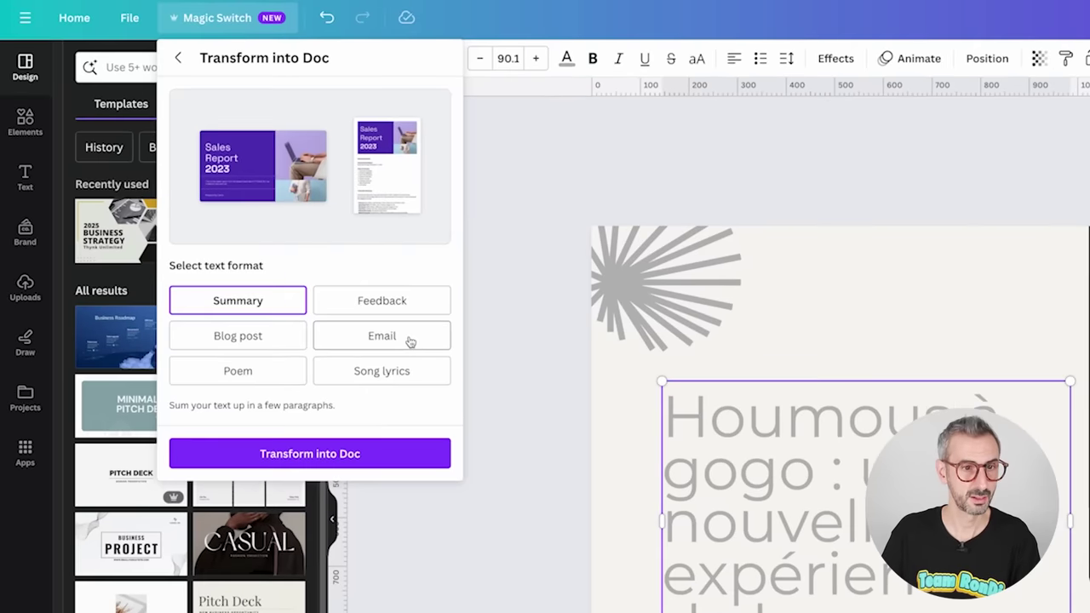
click(251, 210)
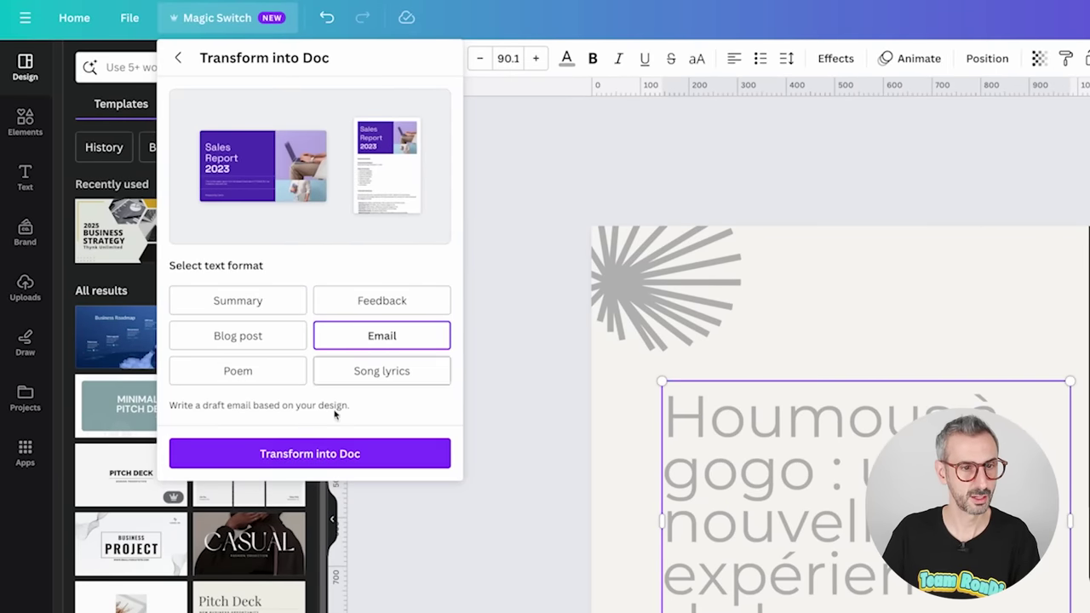
click(334, 460)
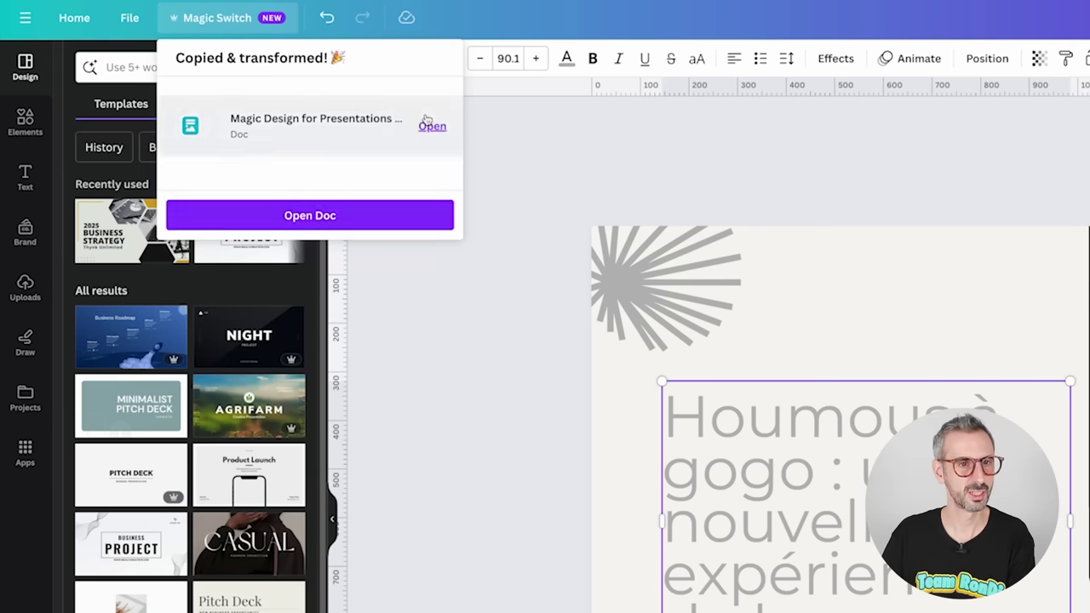
click(305, 214)
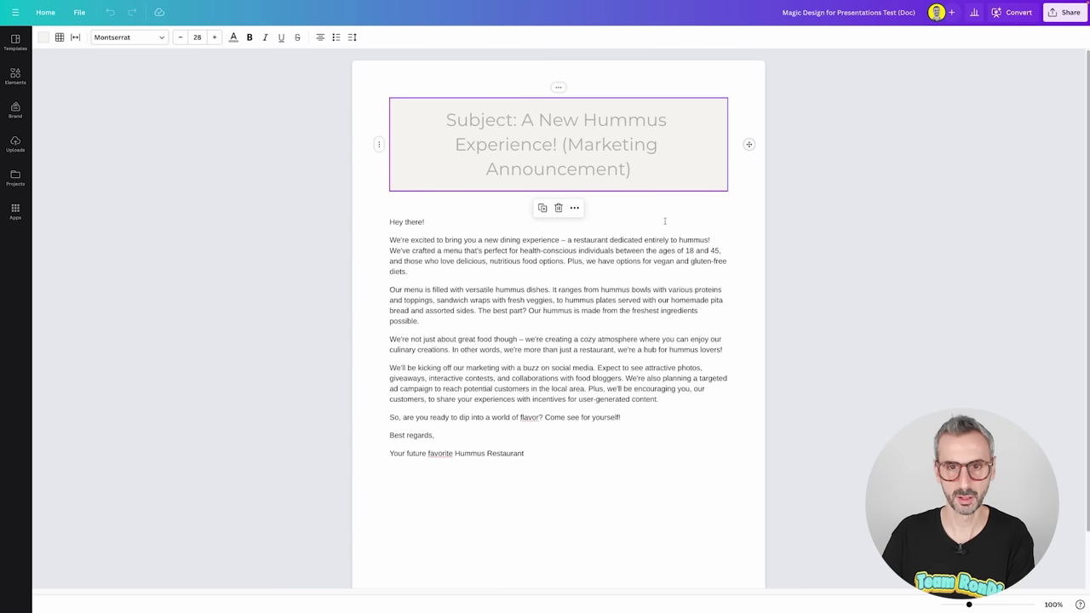
Review the body of the hummus restaurant email from the greeting to the sign-off
click(665, 221)
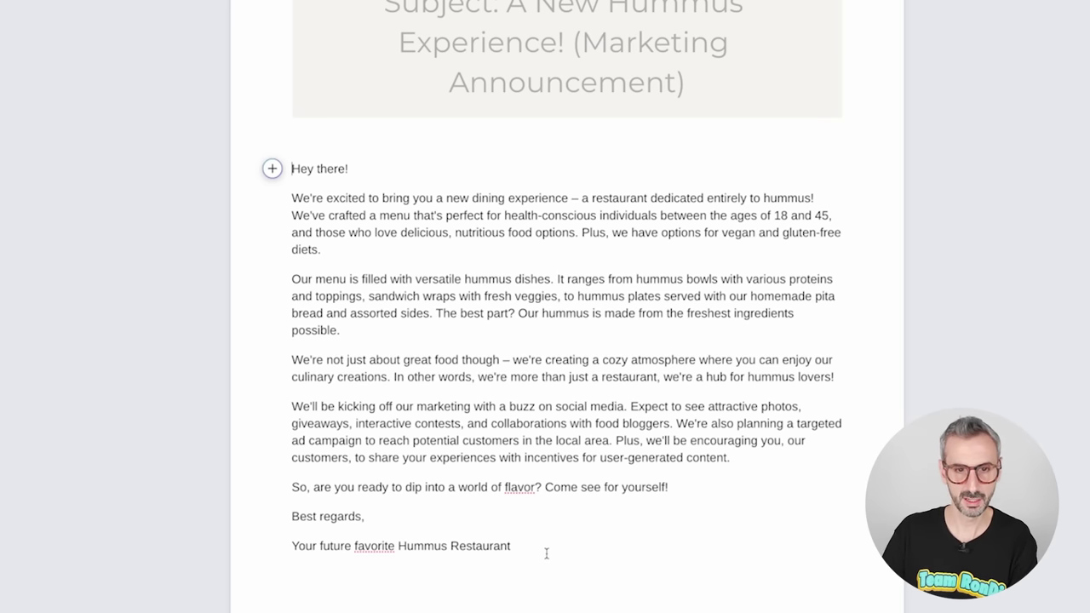
drag(545, 552, 279, 199)
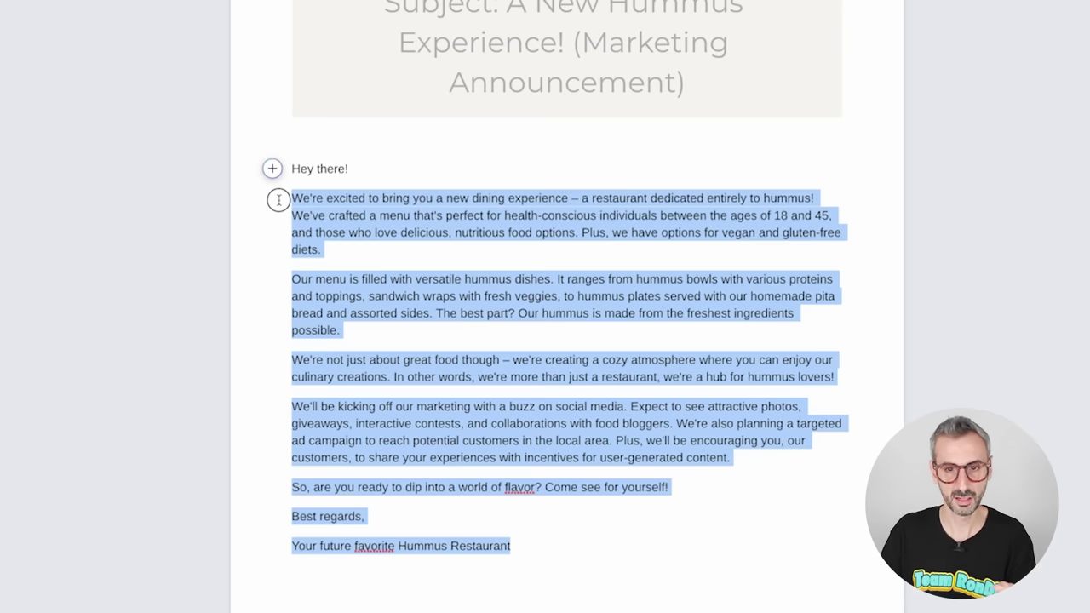
drag(278, 199, 273, 200)
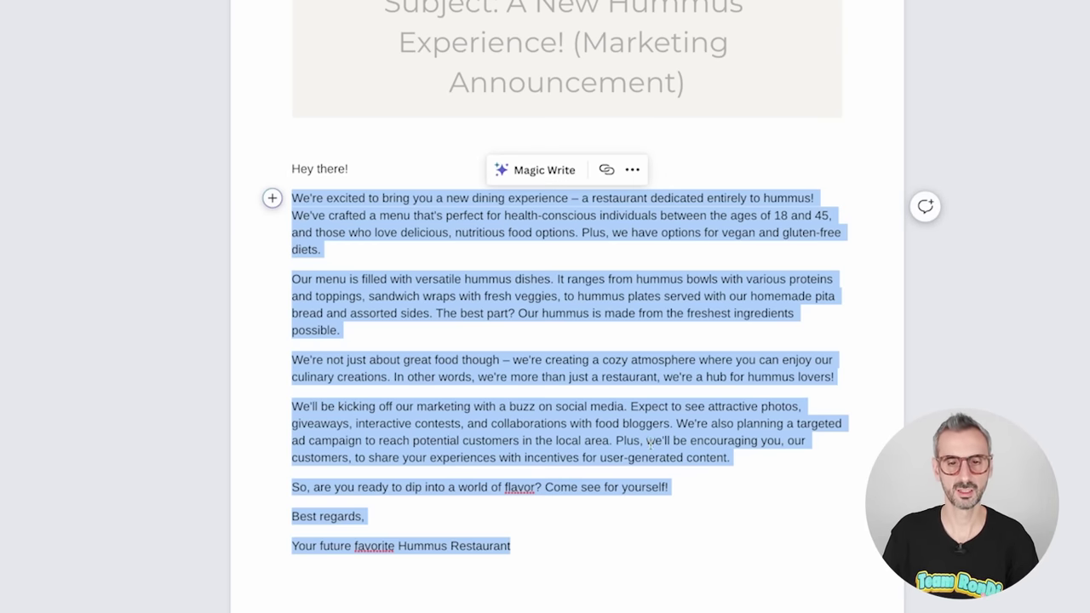
click(688, 551)
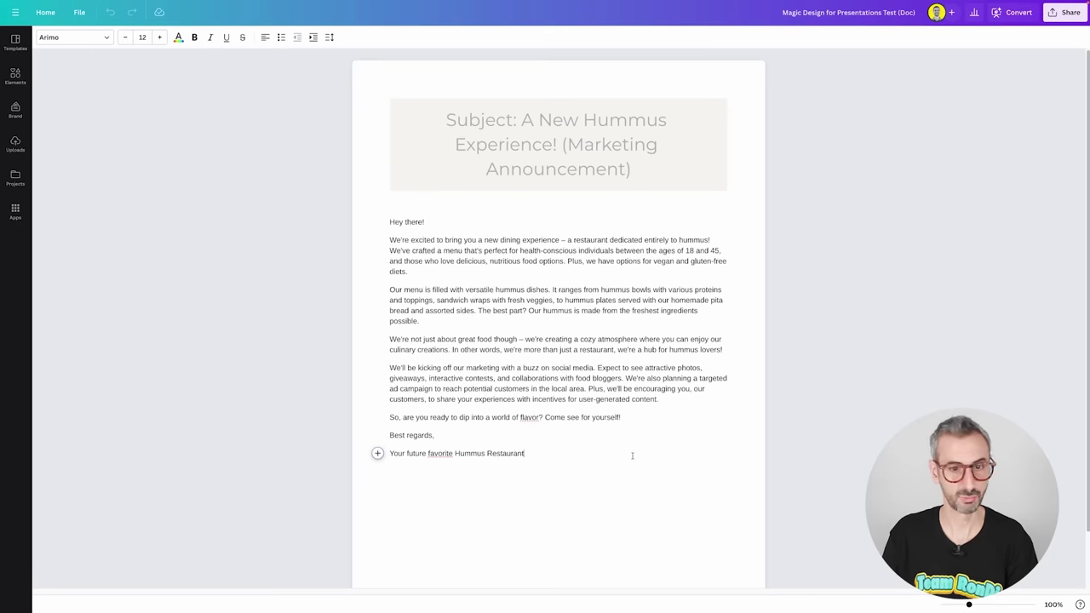
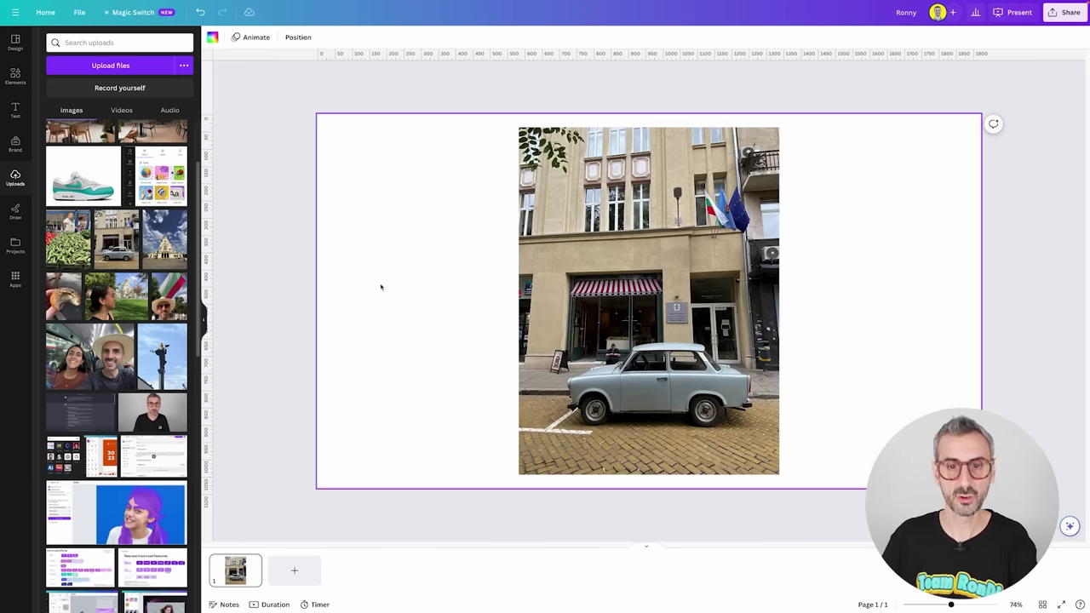
Apply Magic Grab to the street photo to separate the parked car from its background
click(561, 215)
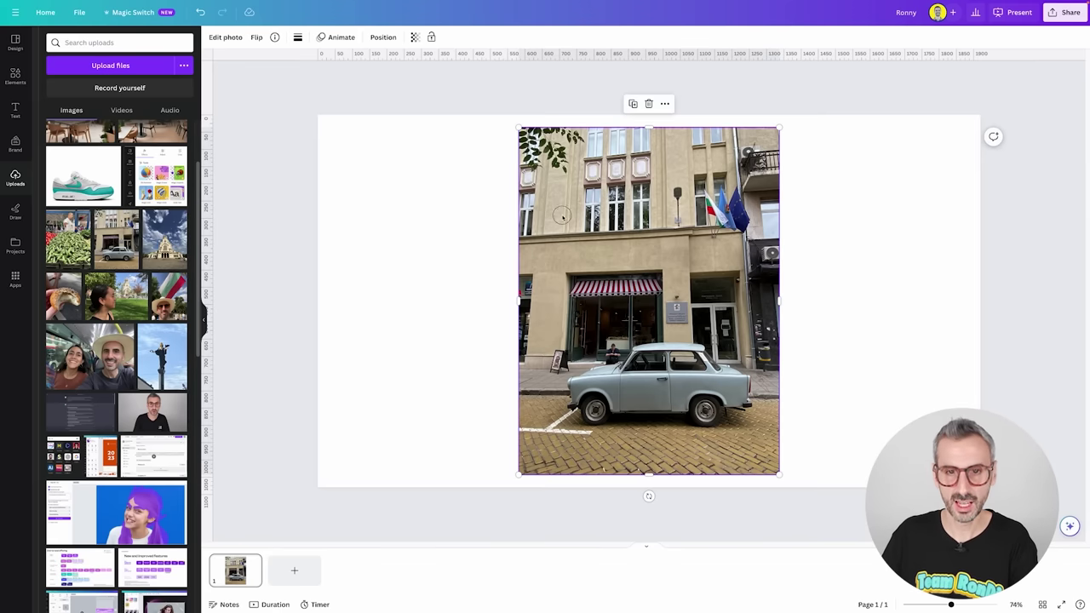
click(226, 37)
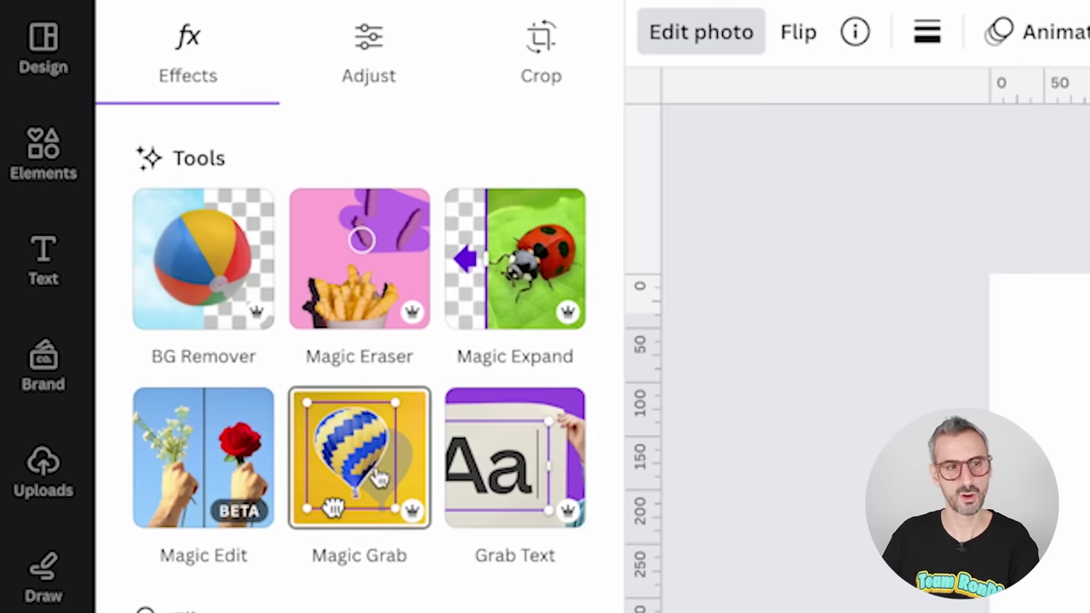
click(362, 467)
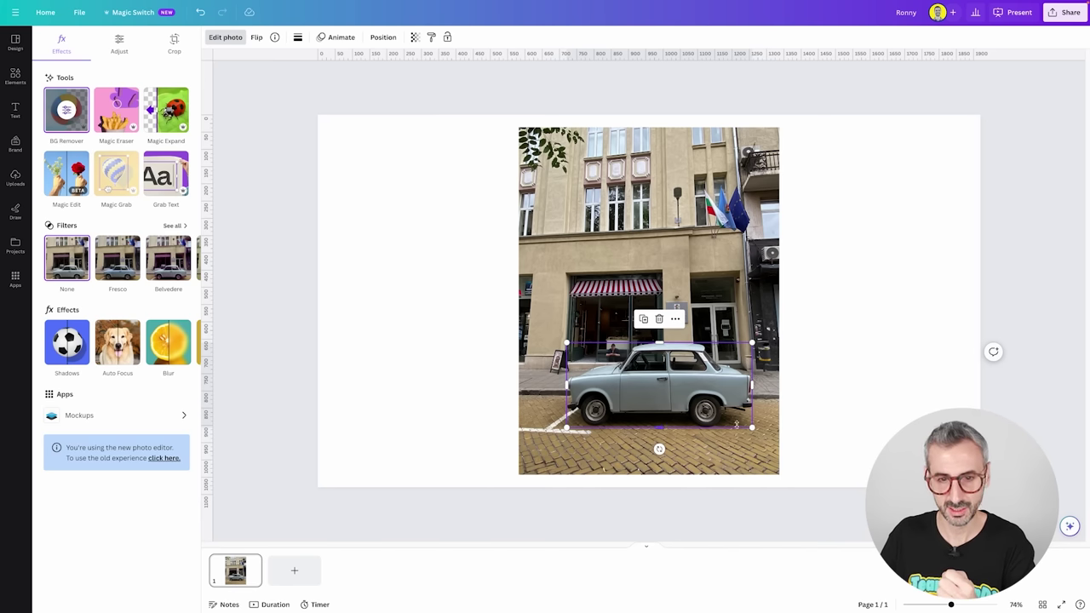
Flip the grabbed car horizontally and shift it slightly to the right along the street
mouse_move(676, 375)
mouse_down()
mouse_move(766, 334)
mouse_move(866, 364)
mouse_move(738, 305)
mouse_move(599, 287)
mouse_move(437, 353)
mouse_move(572, 383)
mouse_move(664, 382)
mouse_move(737, 369)
mouse_move(549, 317)
mouse_move(762, 324)
mouse_move(754, 292)
mouse_move(799, 326)
mouse_move(629, 304)
mouse_move(653, 359)
mouse_move(678, 376)
mouse_up()
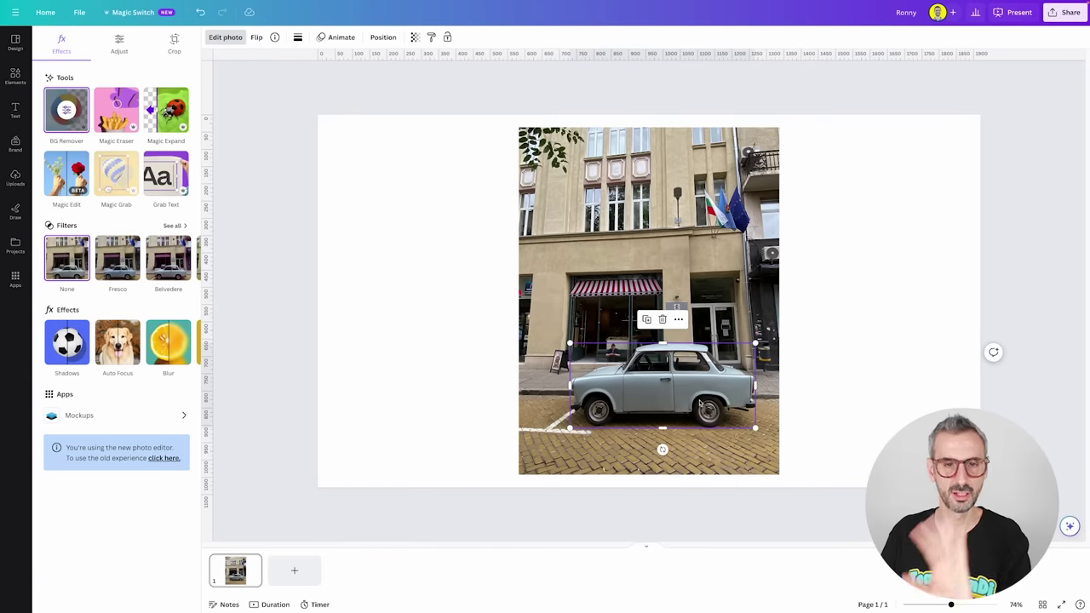
click(259, 38)
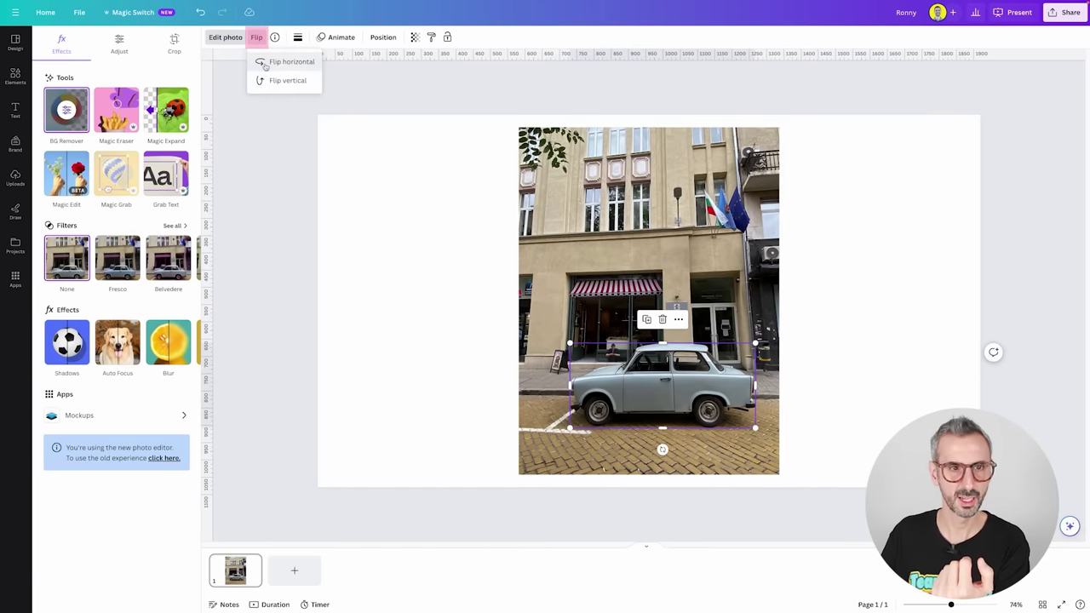
click(285, 62)
click(808, 431)
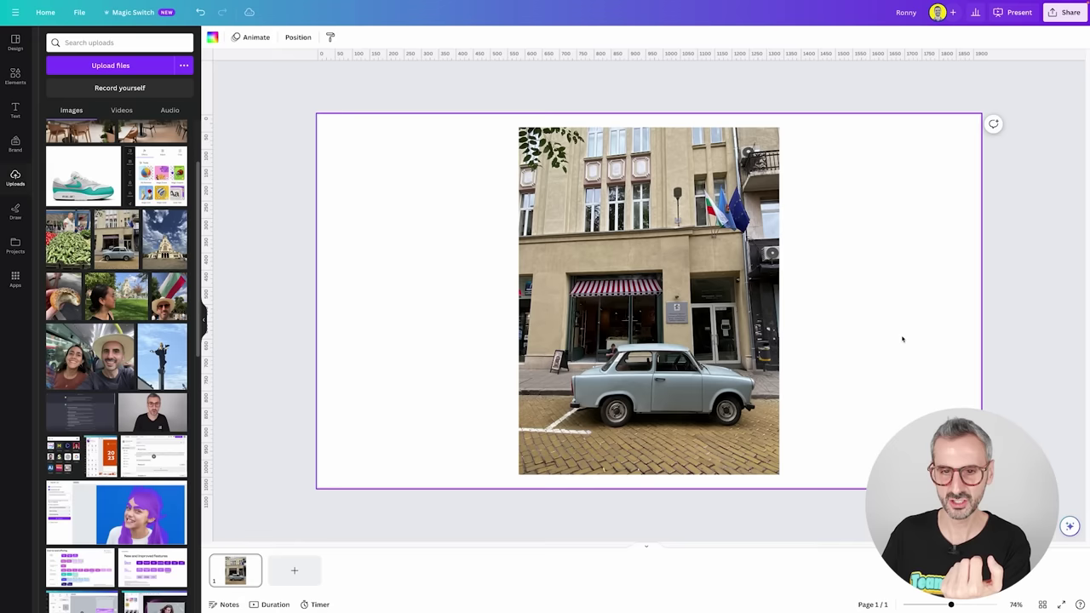
click(660, 396)
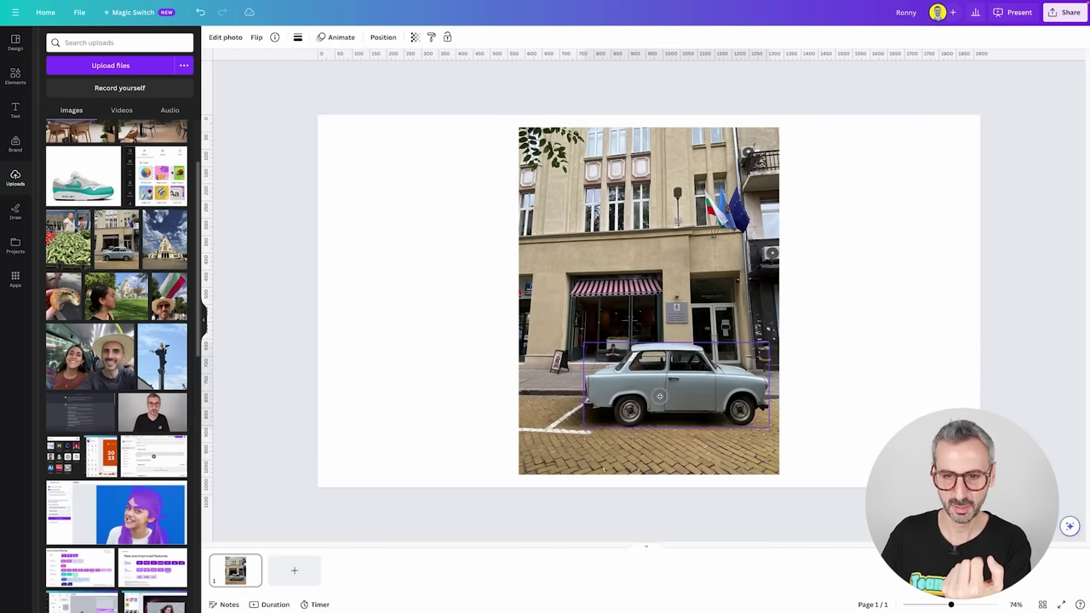
click(877, 433)
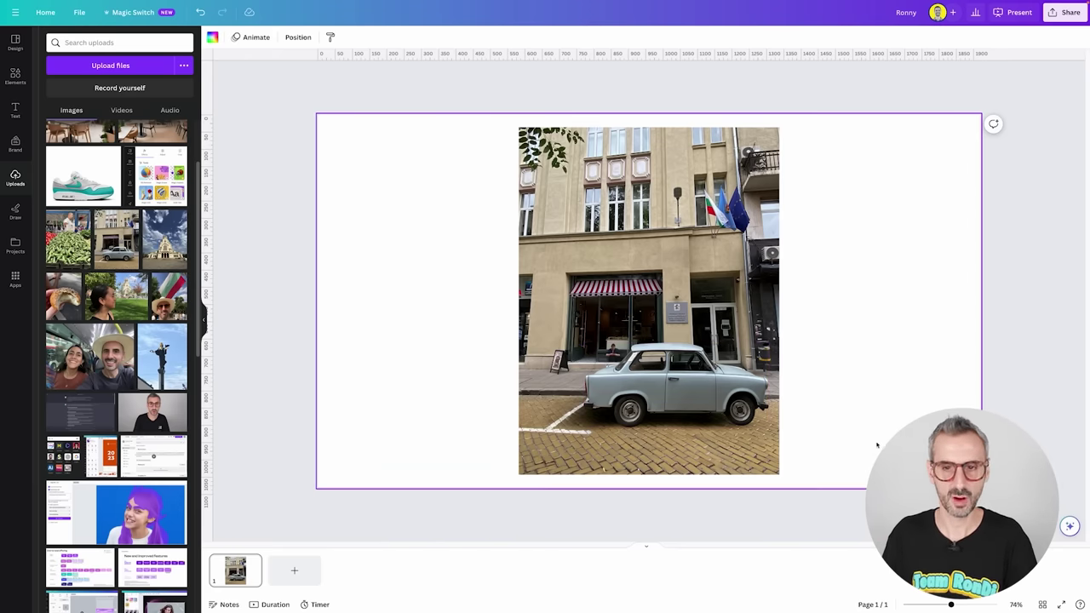
Move the street photo and the car together to the left side of the page
drag(605, 245, 413, 239)
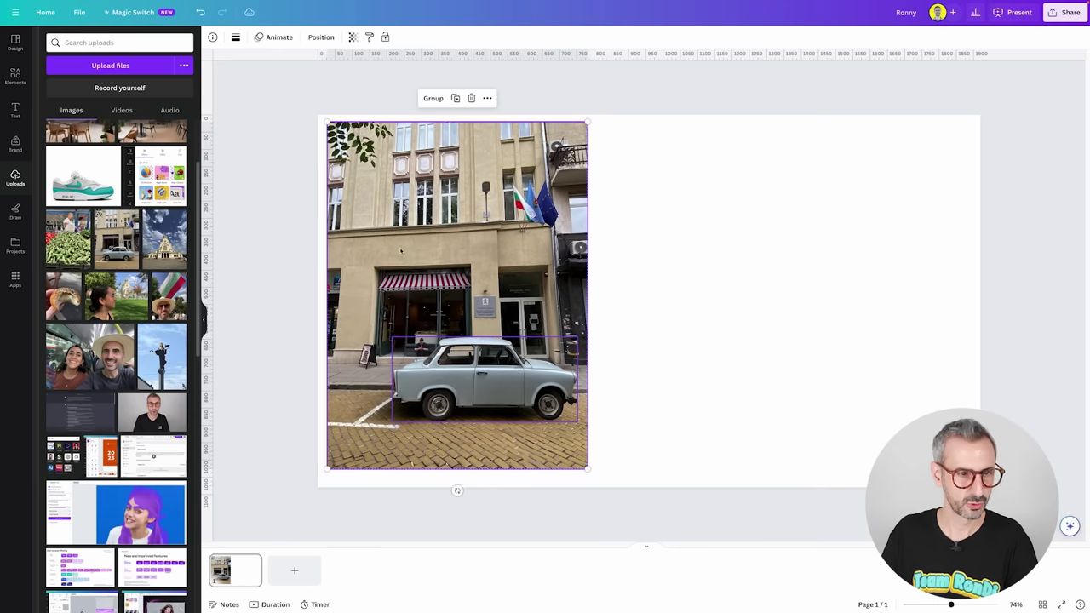
Replace the street photo and the car with the uploaded photo of the woman in the park
click(107, 308)
mouse_move(622, 319)
mouse_down()
mouse_move(751, 319)
mouse_move(613, 322)
mouse_move(629, 322)
mouse_up()
click(502, 349)
key(Delete)
click(908, 284)
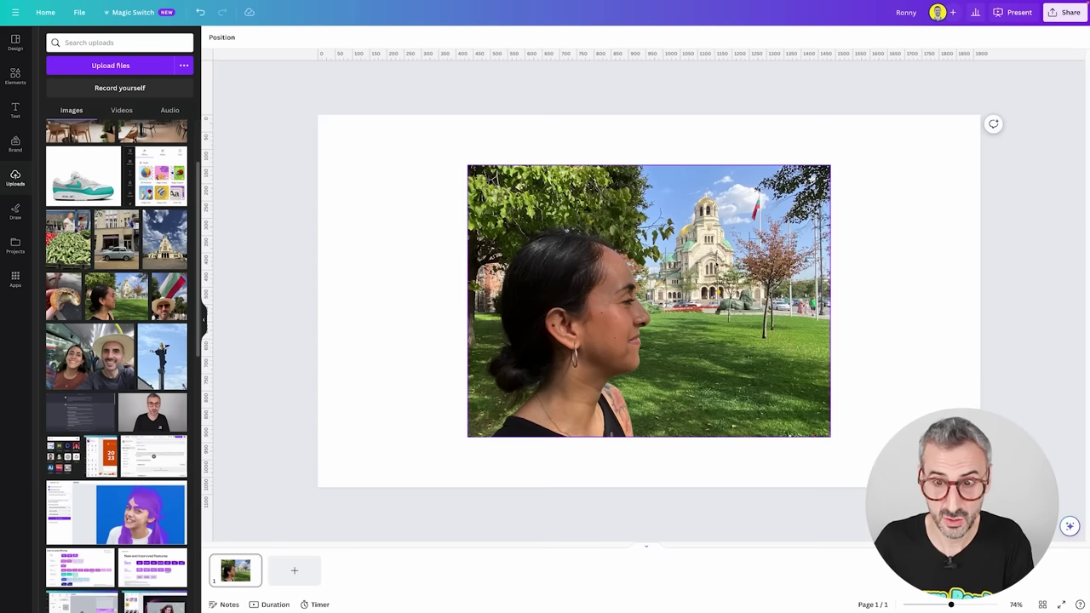
Apply Magic Grab to the park photo to separate the woman from the background
click(553, 339)
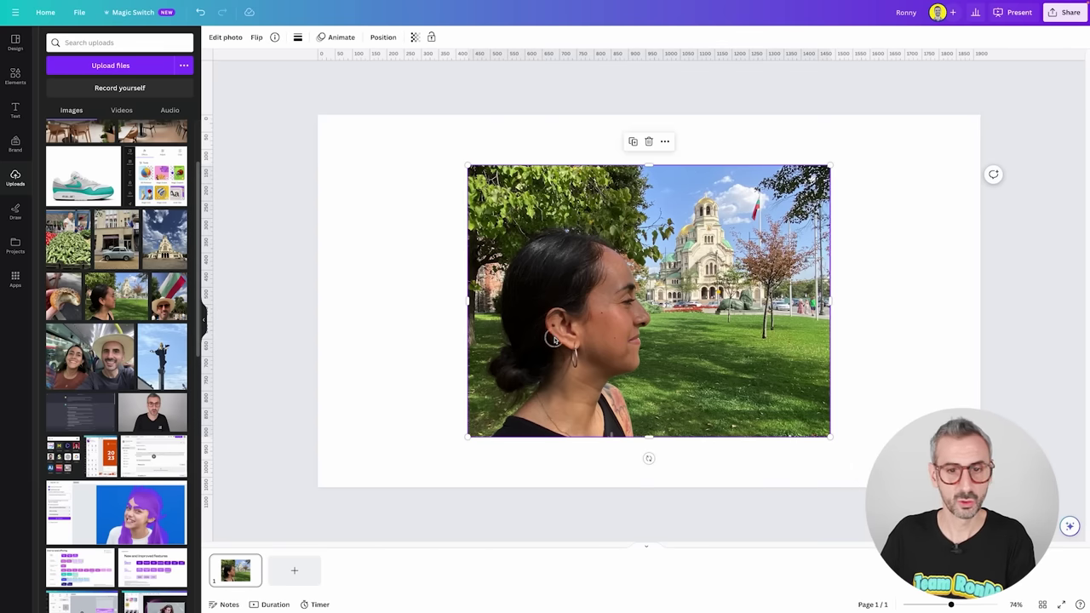
click(226, 38)
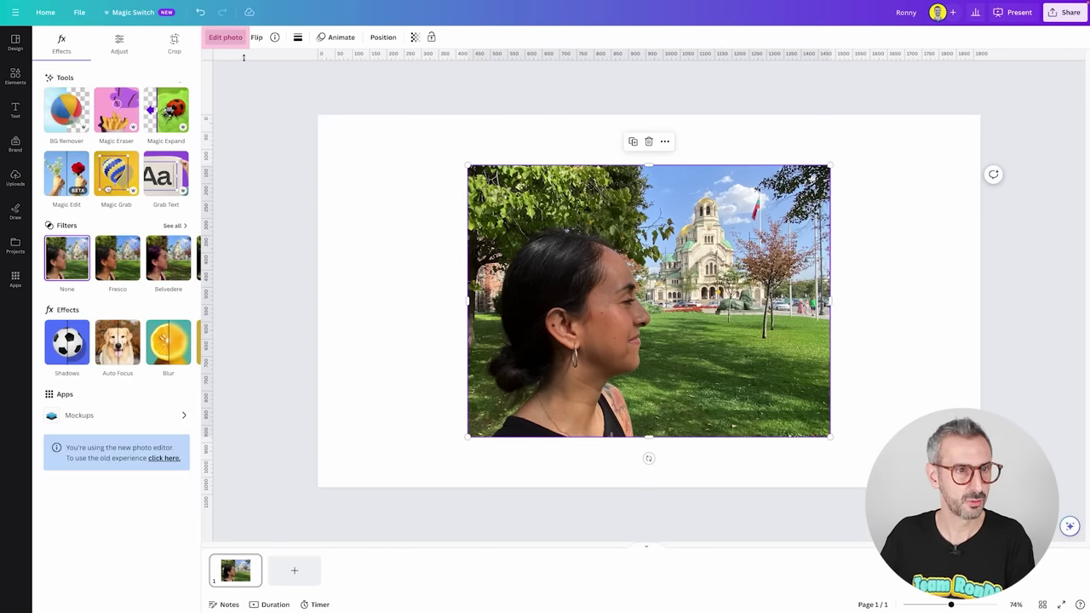
click(119, 175)
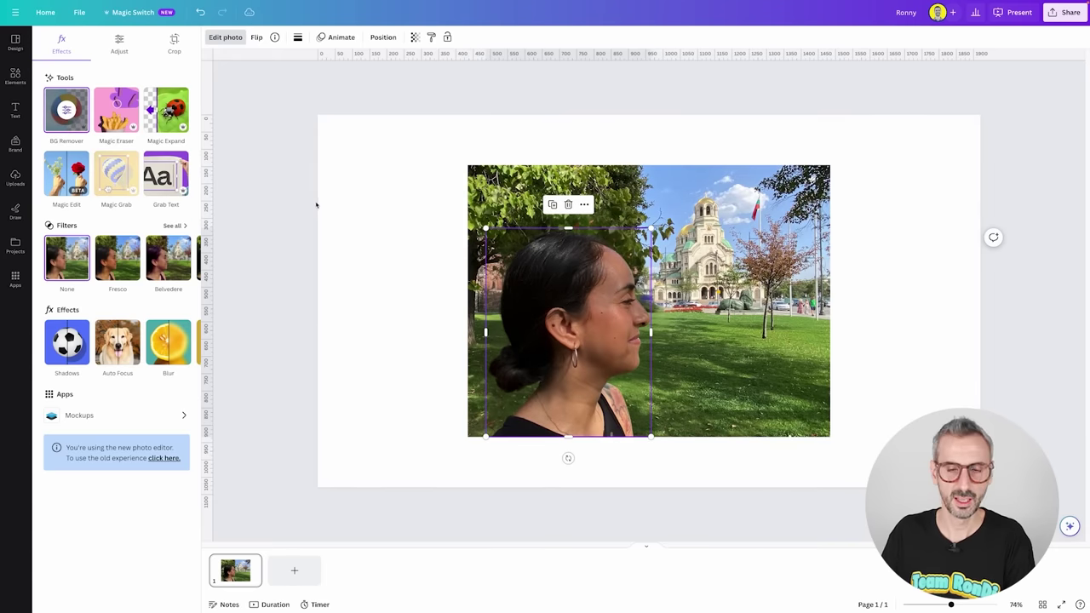
mouse_move(578, 345)
mouse_down()
mouse_move(779, 336)
mouse_move(495, 332)
mouse_move(517, 347)
mouse_move(574, 344)
mouse_up()
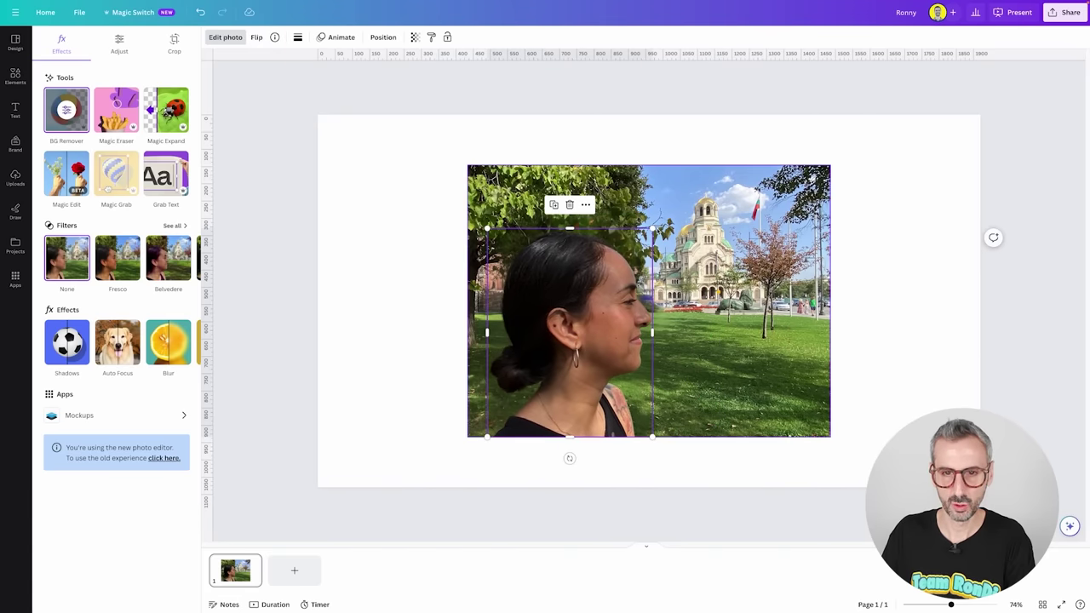
Scale the grabbed woman down to about 385 × 486 px in the lower-left corner of the park photo
drag(646, 229, 604, 347)
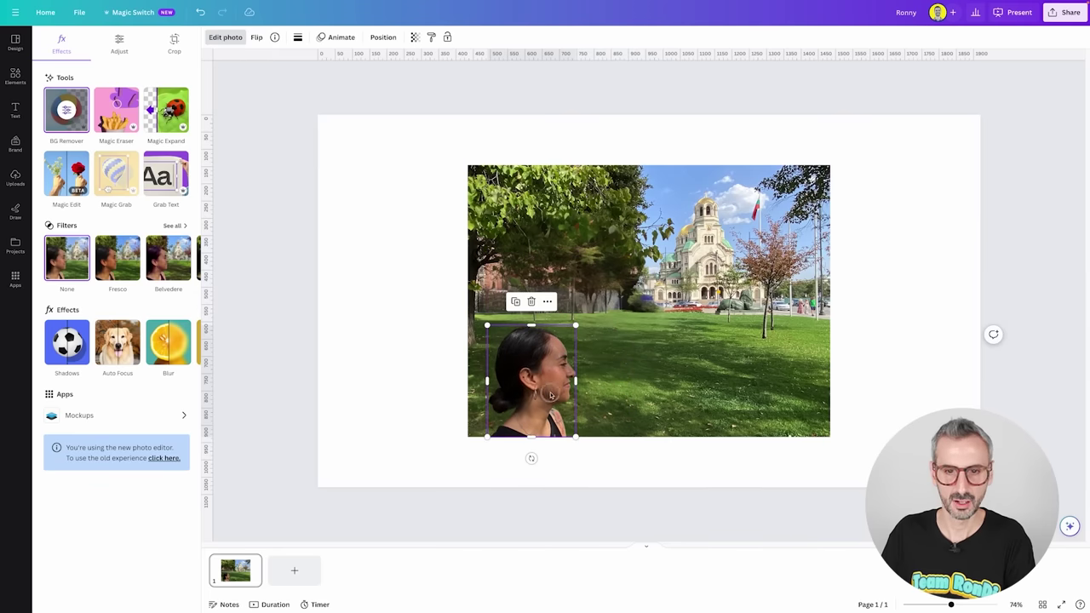
drag(550, 392, 526, 391)
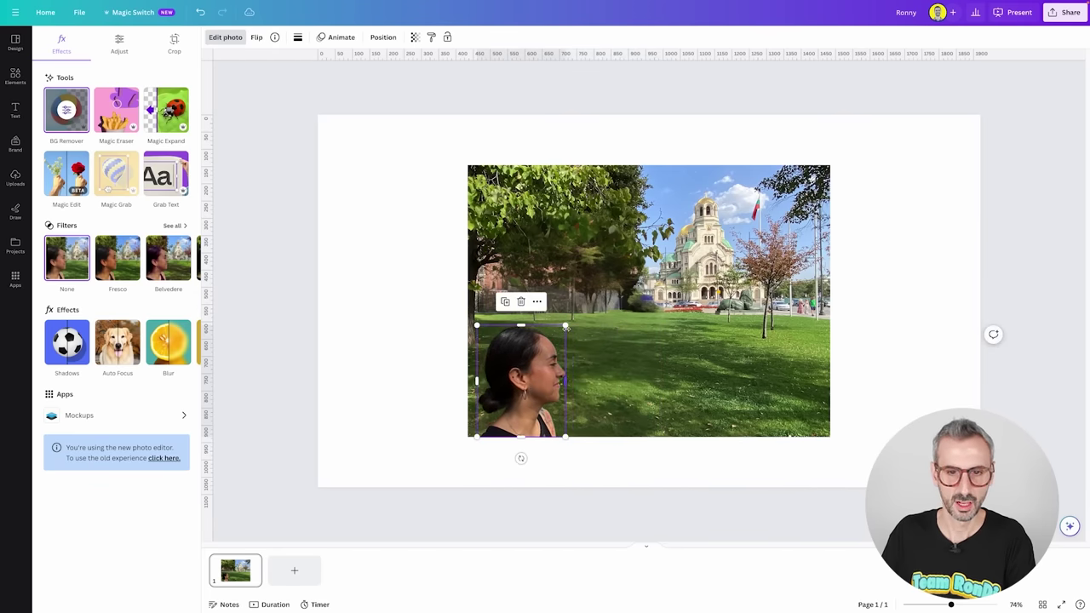
drag(565, 328, 621, 274)
click(381, 345)
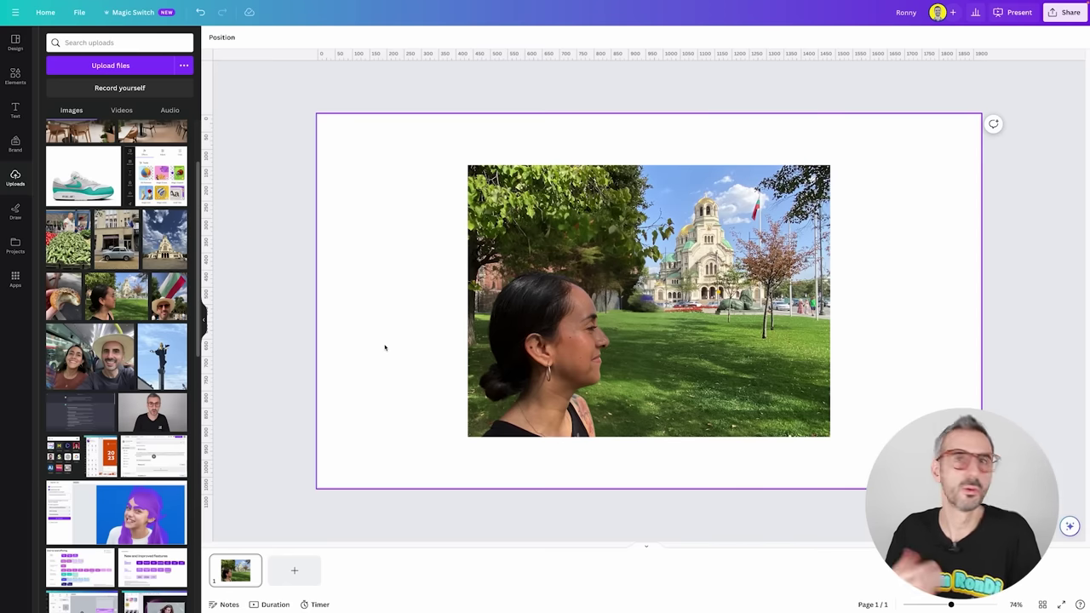
Add a text box reading BULGARIA over the park photo
key(t)
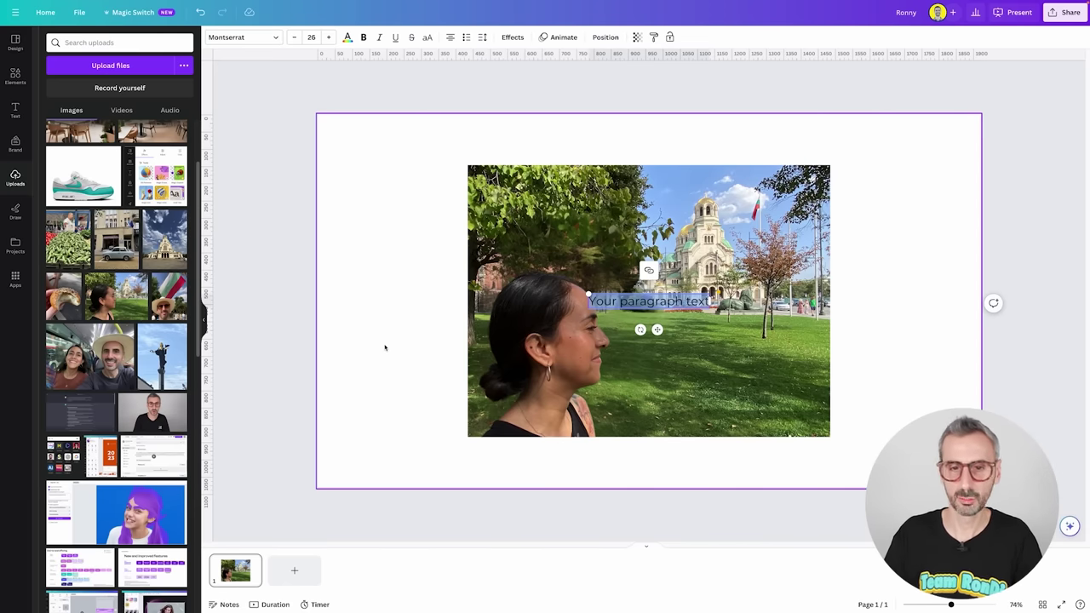
key(BackSpace)
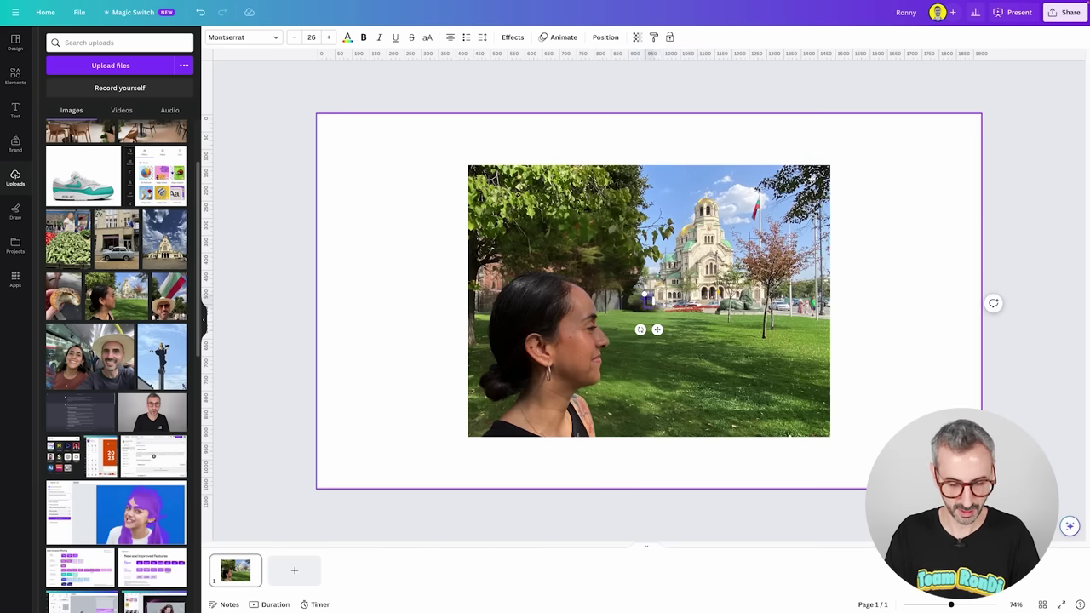
text(BULGARIA)
Set the BULGARIA text in the Zico Display font and make it bold
key(ctrl+a)
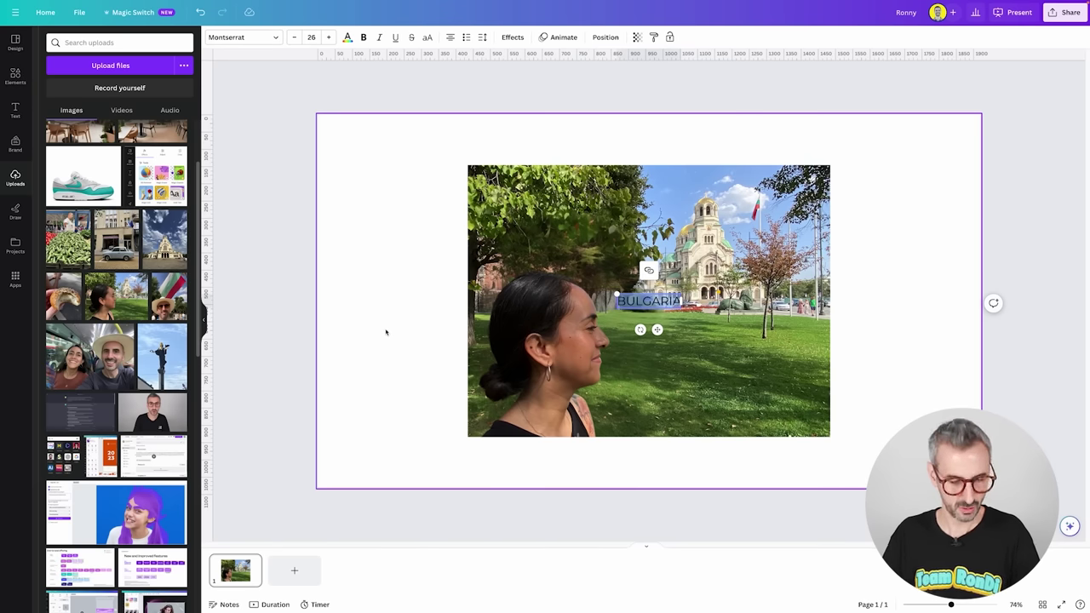
click(273, 38)
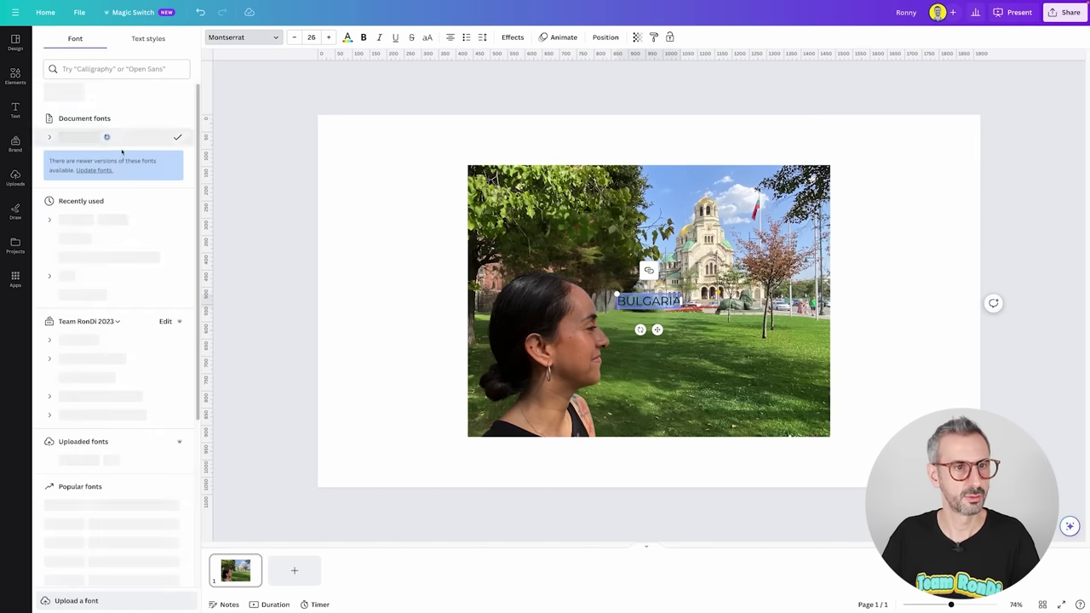
click(162, 91)
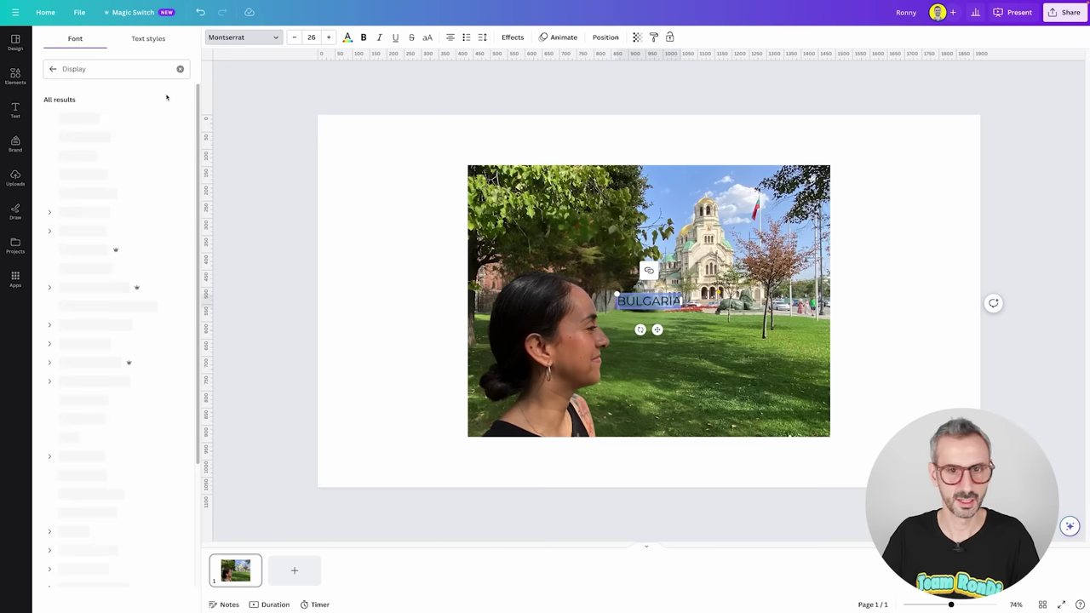
scroll(85, 419, down, 1)
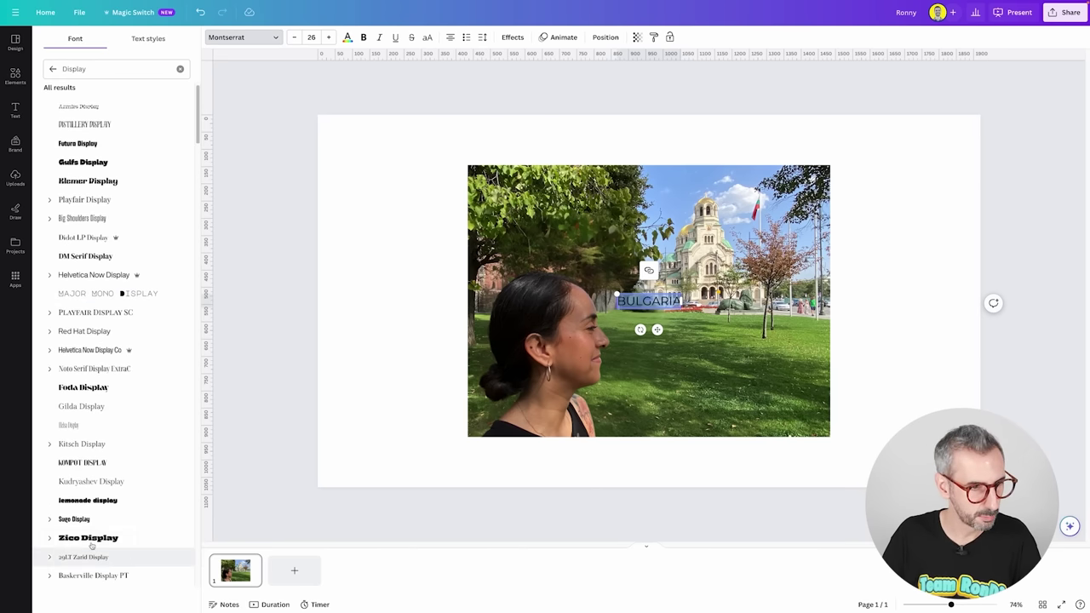
click(89, 538)
click(362, 38)
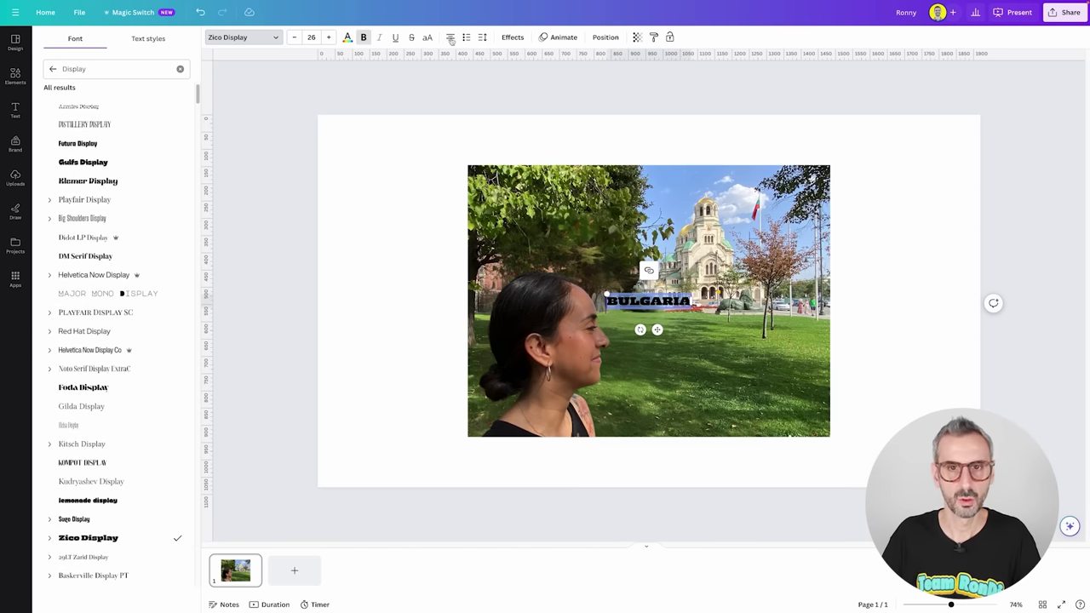
Give the BULGARIA text the Hollow effect and colour it white
click(511, 37)
click(66, 158)
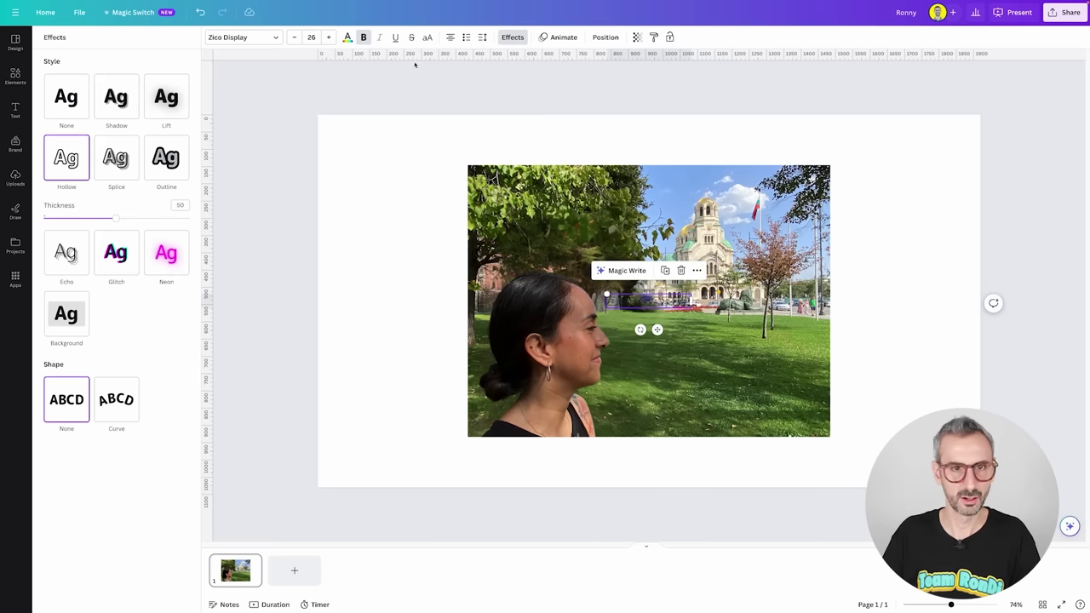
click(347, 38)
click(103, 94)
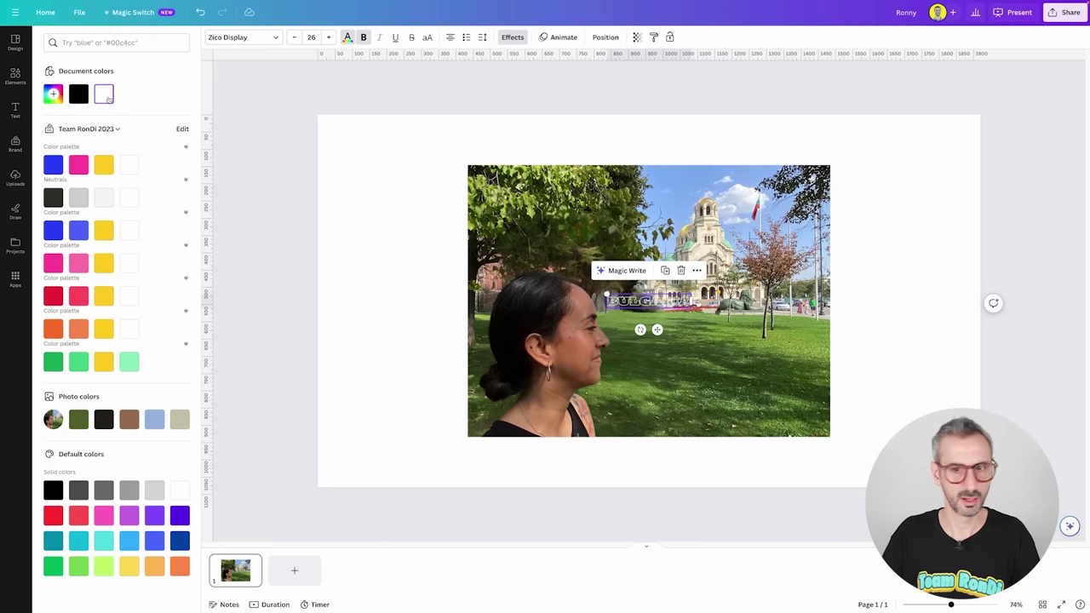
Enlarge the BULGARIA text to about size 103 so it spans the width of the park photo
drag(605, 294, 479, 274)
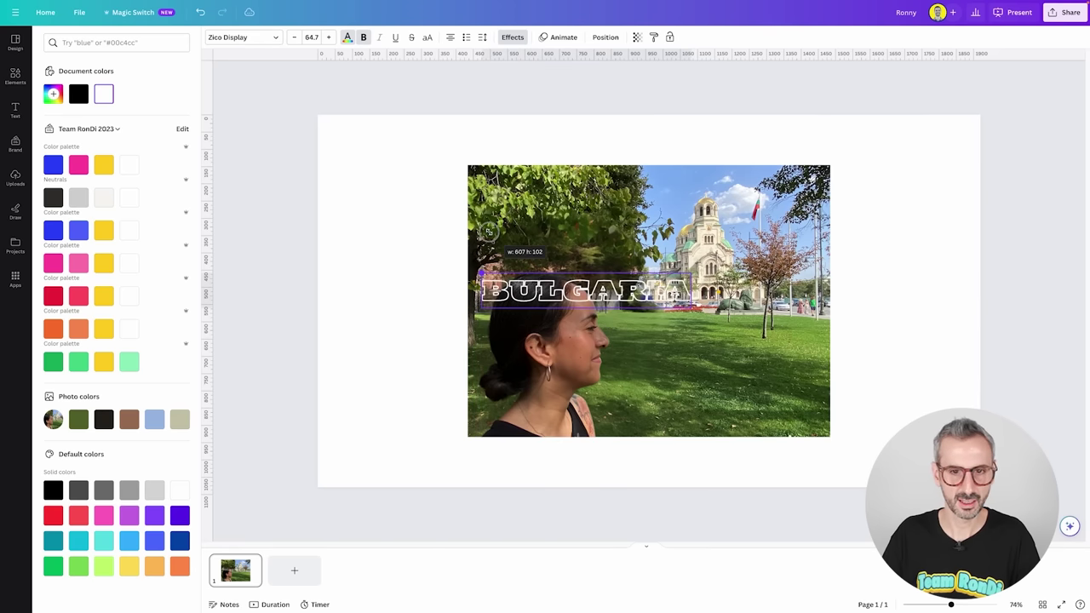
drag(692, 308, 834, 384)
drag(778, 301, 780, 302)
Switch the BULGARIA text to the Background effect in yellow and shrink it to about size 73
click(515, 38)
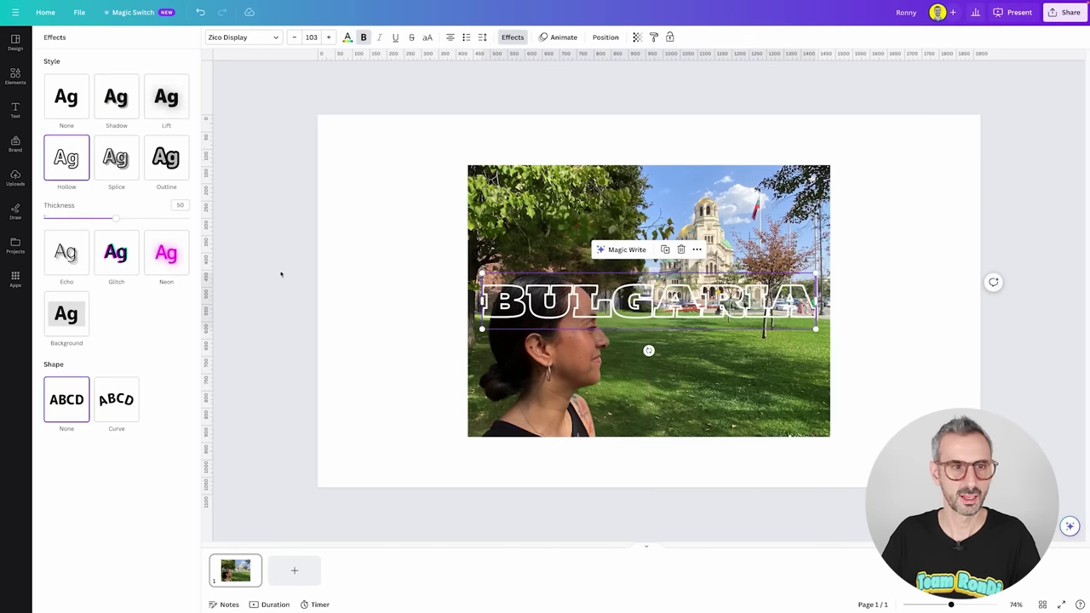
click(75, 326)
click(182, 408)
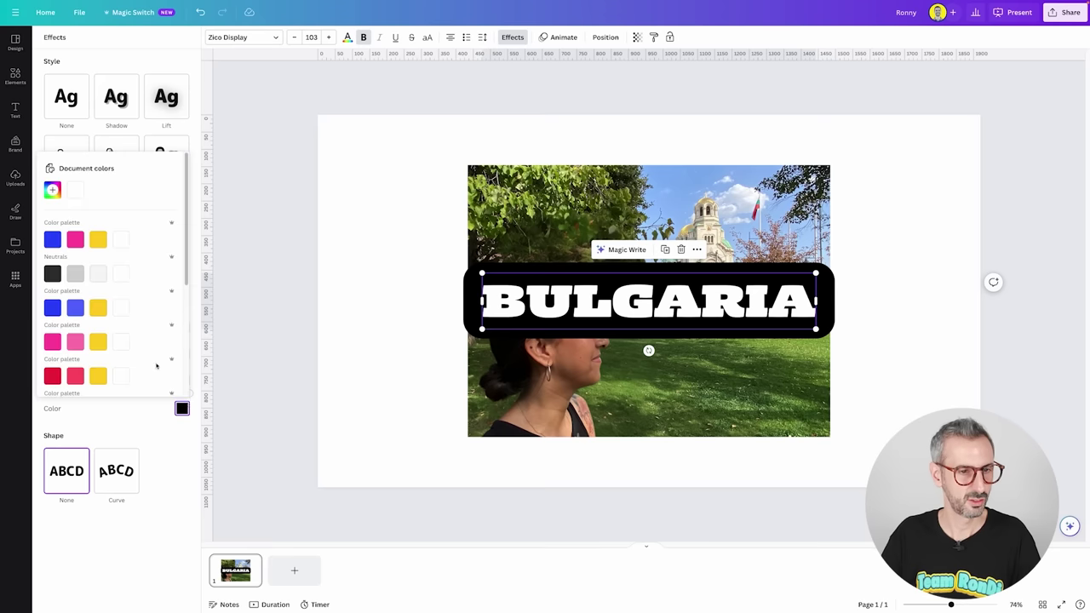
click(98, 239)
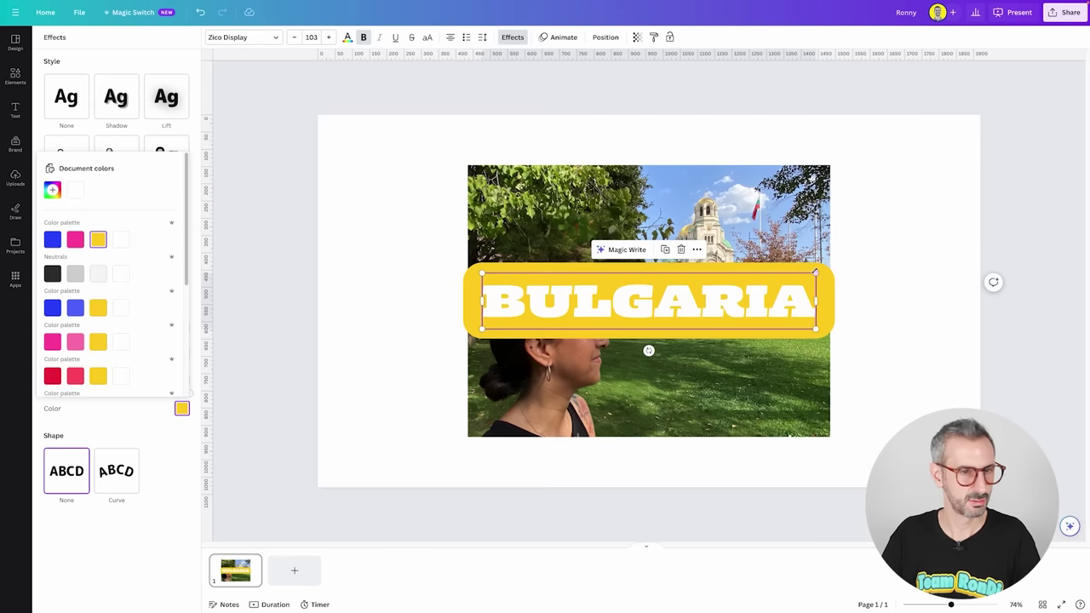
drag(815, 272, 734, 312)
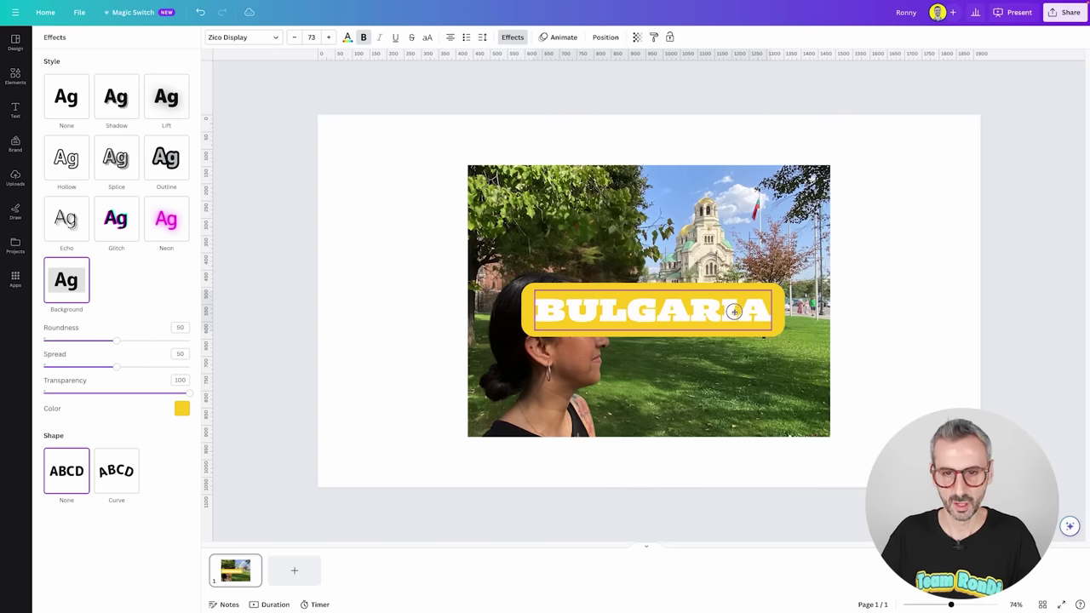
Bring the grabbed woman forward in front of the BULGARIA text
click(564, 377)
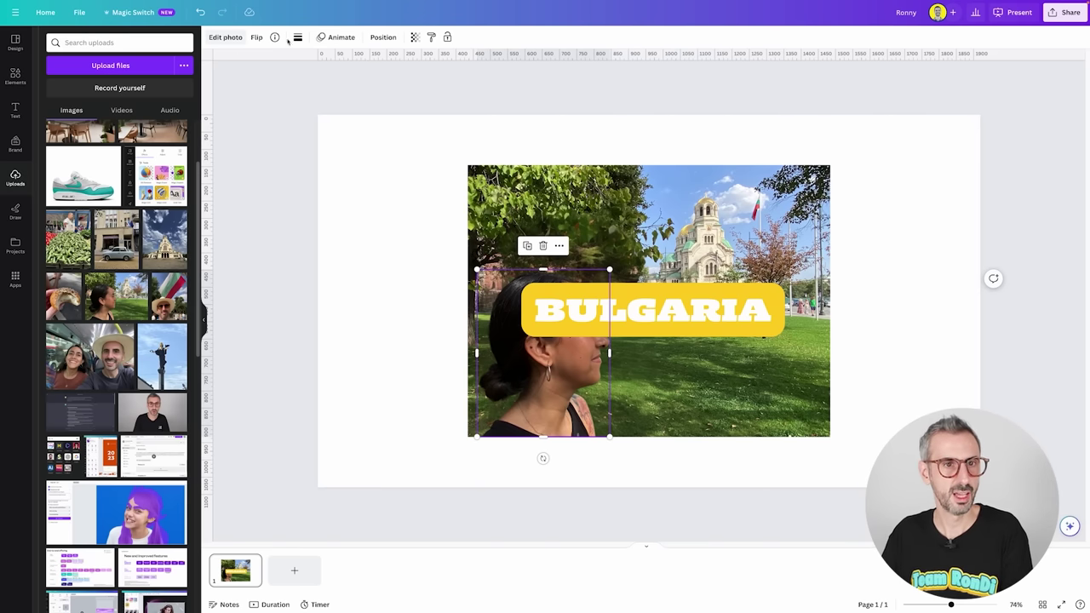
click(384, 37)
click(69, 67)
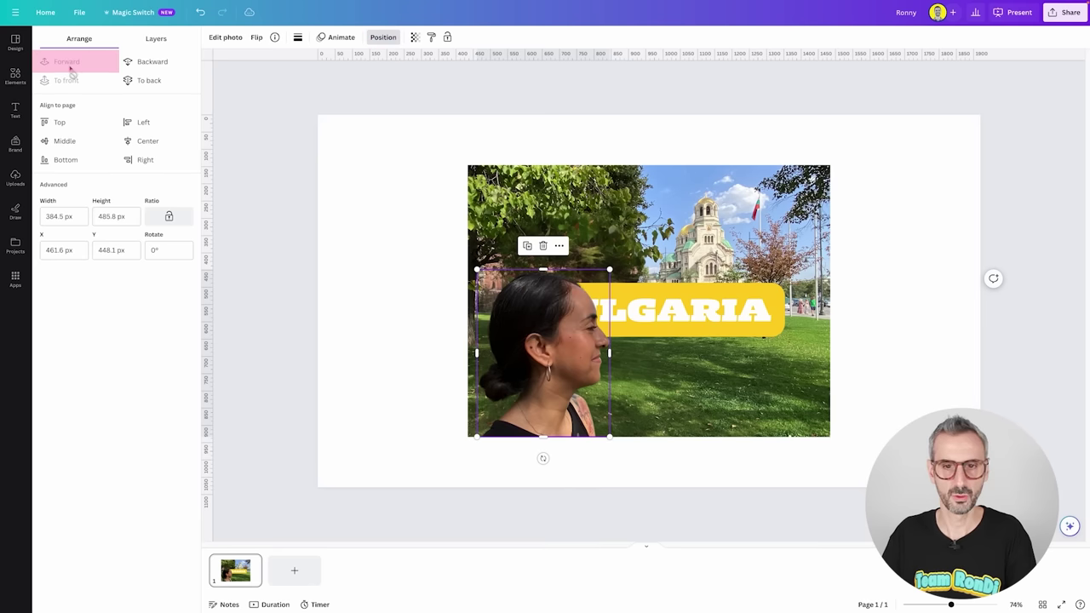
Enlarge the BULGARIA text to about size 86 and move it down onto the lawn beside the woman
click(664, 310)
drag(529, 289, 490, 282)
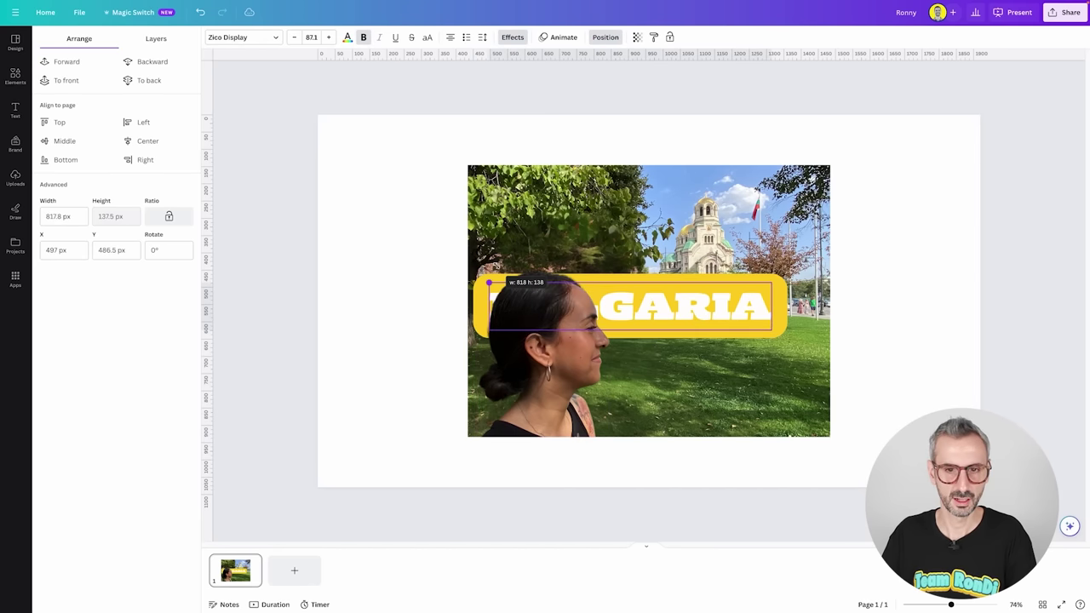
drag(753, 315, 741, 381)
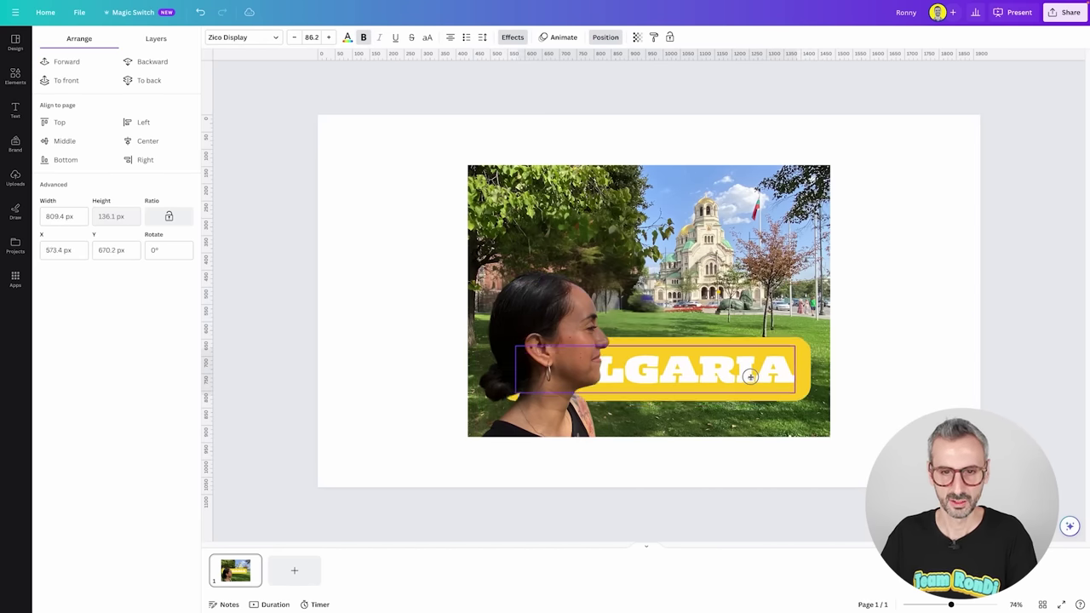
click(960, 352)
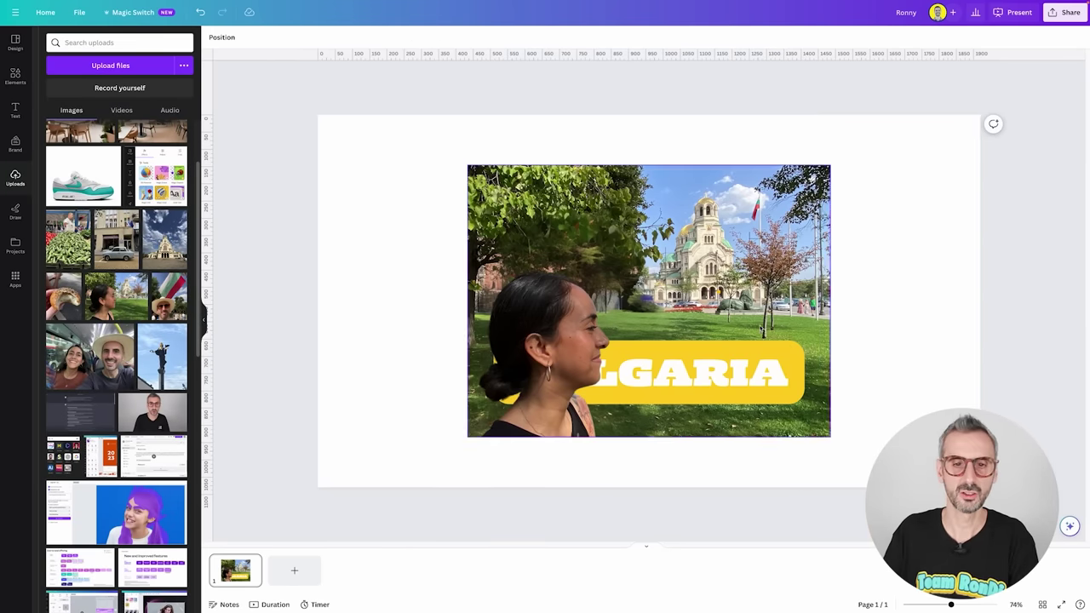
Enlarge the grabbed woman to about 668 × 842 px so she extends past the photo's left and top edges
click(494, 306)
drag(468, 258, 290, 214)
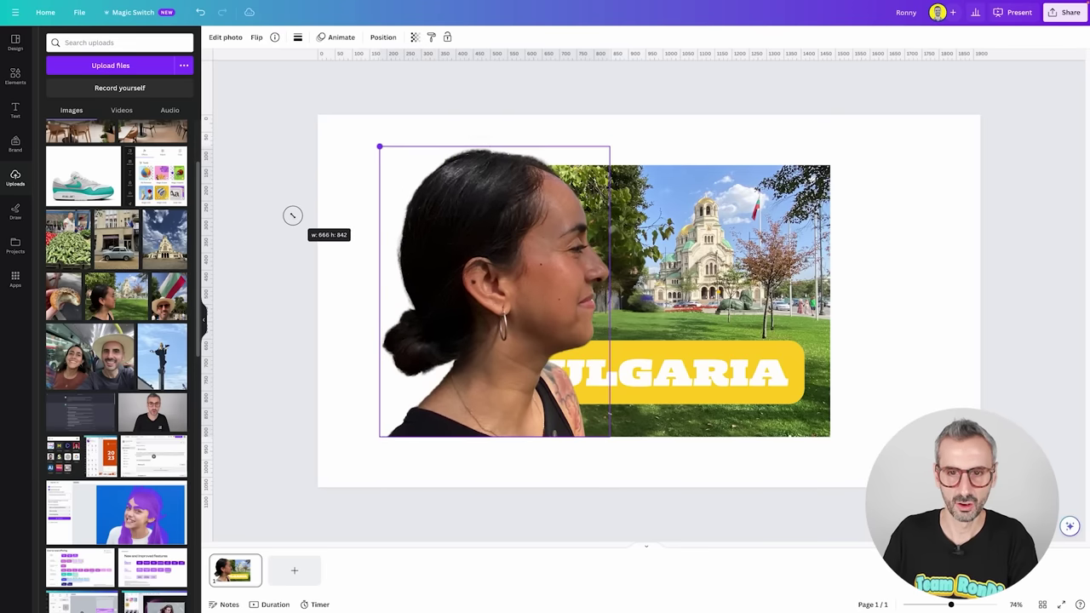
click(937, 289)
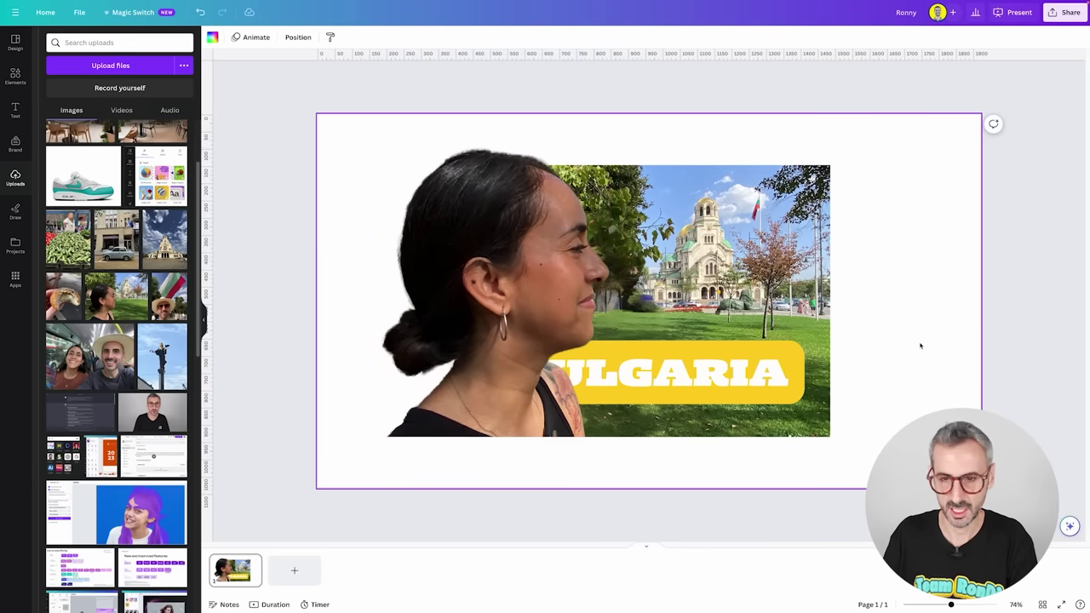
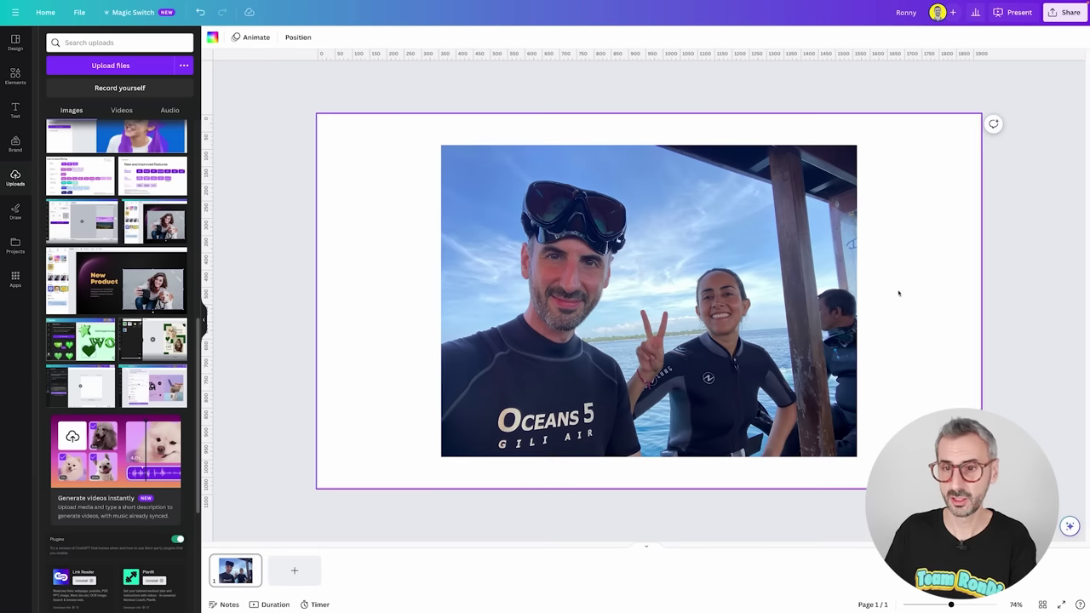
Apply Grab Text to the diving photo to turn the lettering on the wetsuits into editable text
click(550, 250)
click(226, 38)
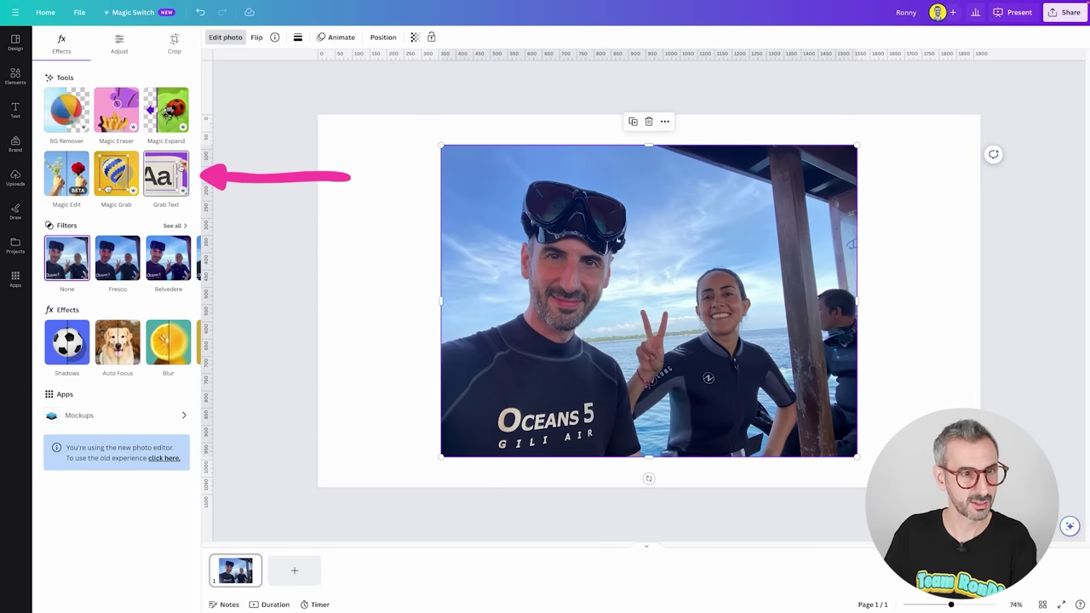
click(181, 169)
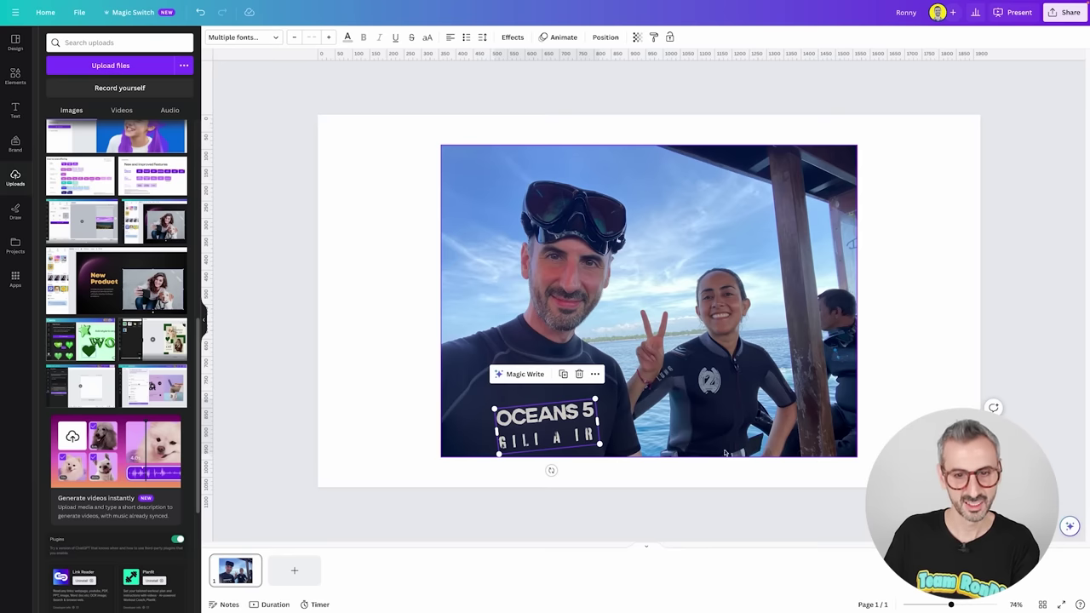
click(709, 379)
click(662, 376)
click(714, 381)
Replace the OCEANS 5 line in the grabbed wetsuit text with RONDI DIVE and widen the text box so it fits on one line
click(542, 430)
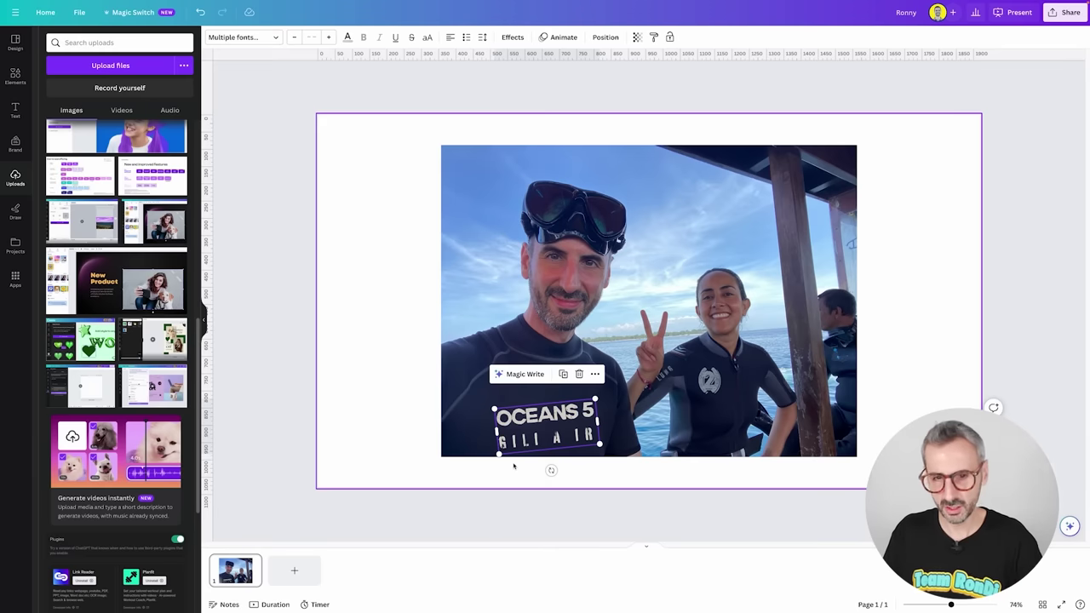
click(533, 417)
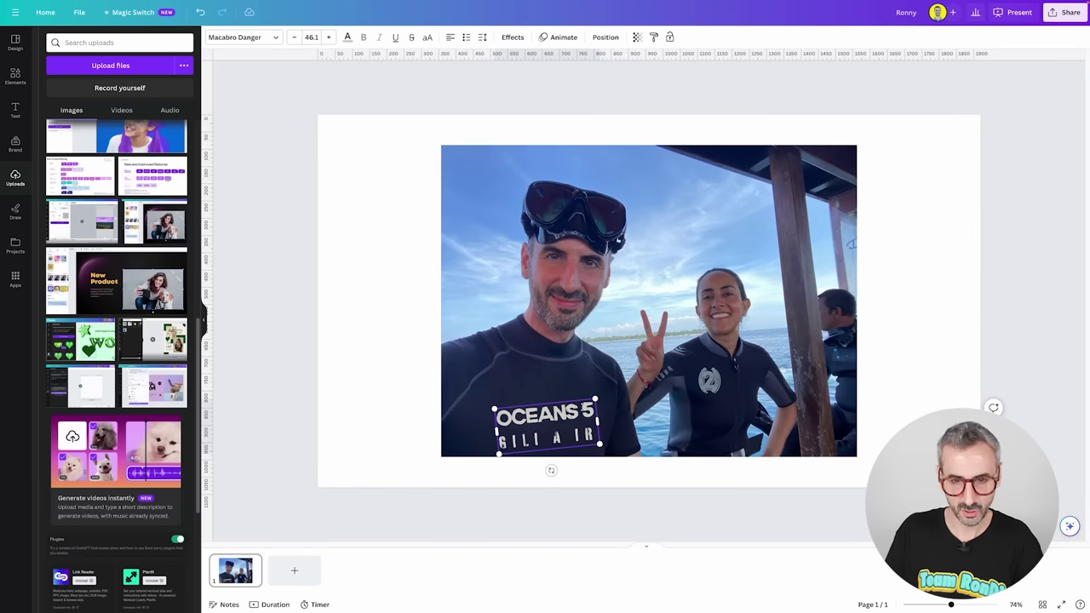
drag(596, 412, 494, 417)
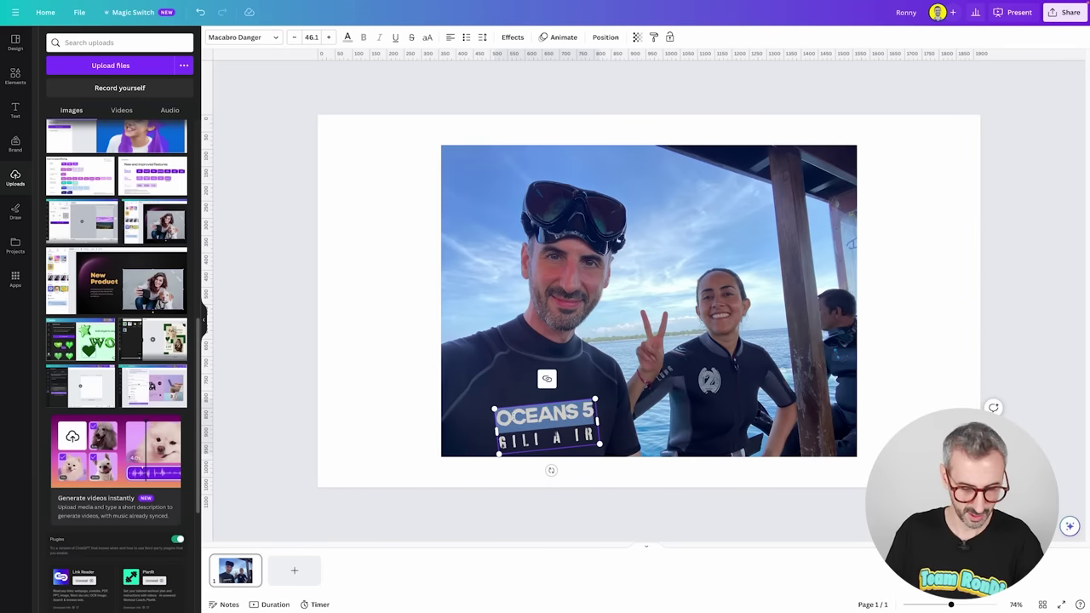
text(RONDI DIVE)
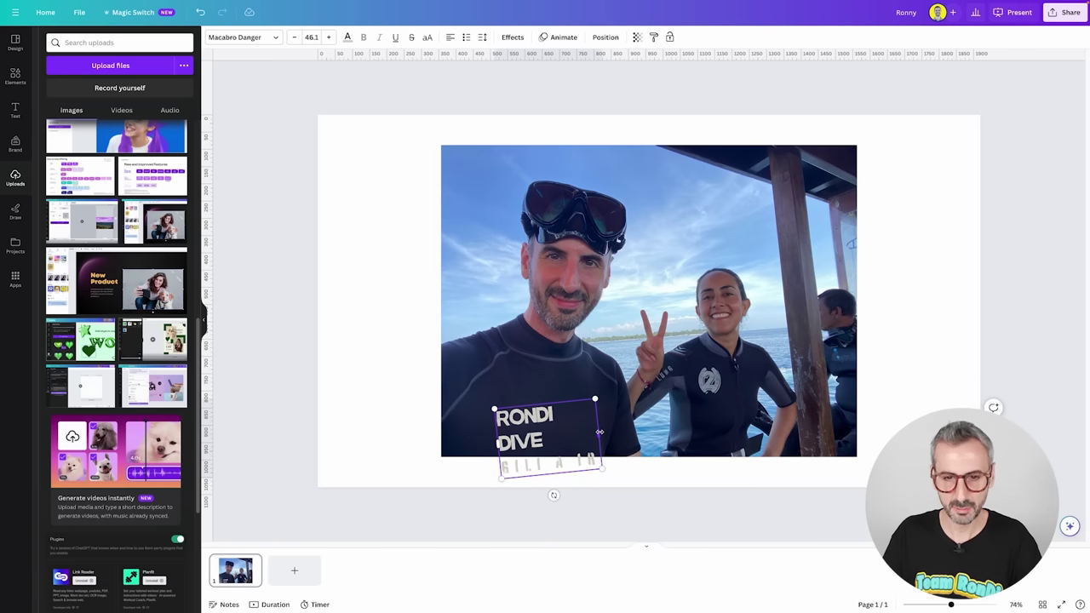
drag(599, 433, 553, 413)
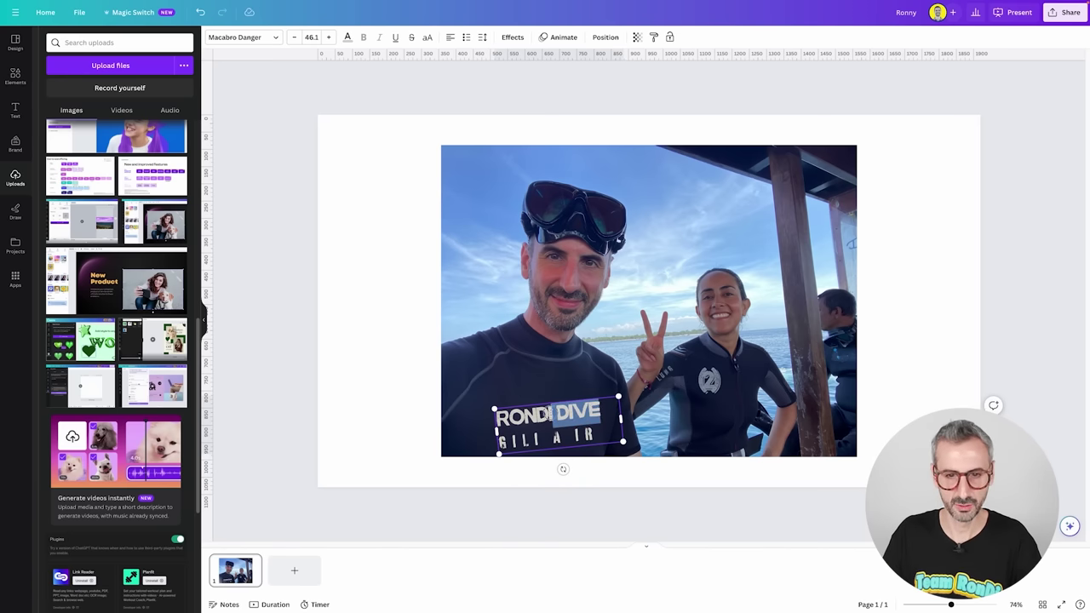
Set the font of the RONDI DIVE line to Playfair Display
click(234, 37)
click(84, 200)
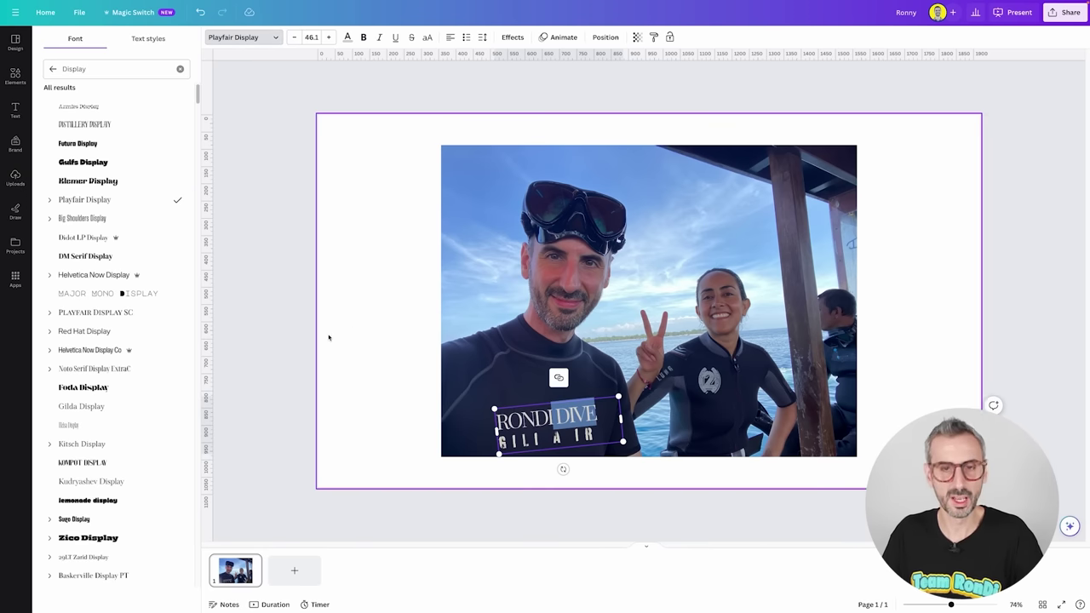
key(Escape)
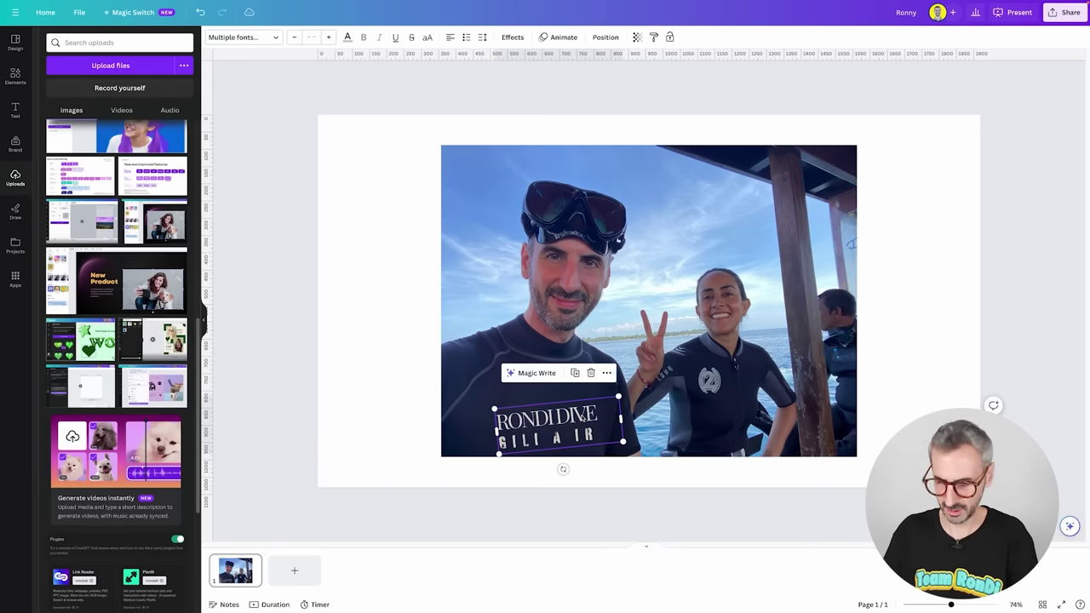
Delete the grabbed text from the man's wetsuit and the round emblem from the woman's wetsuit
key(Delete)
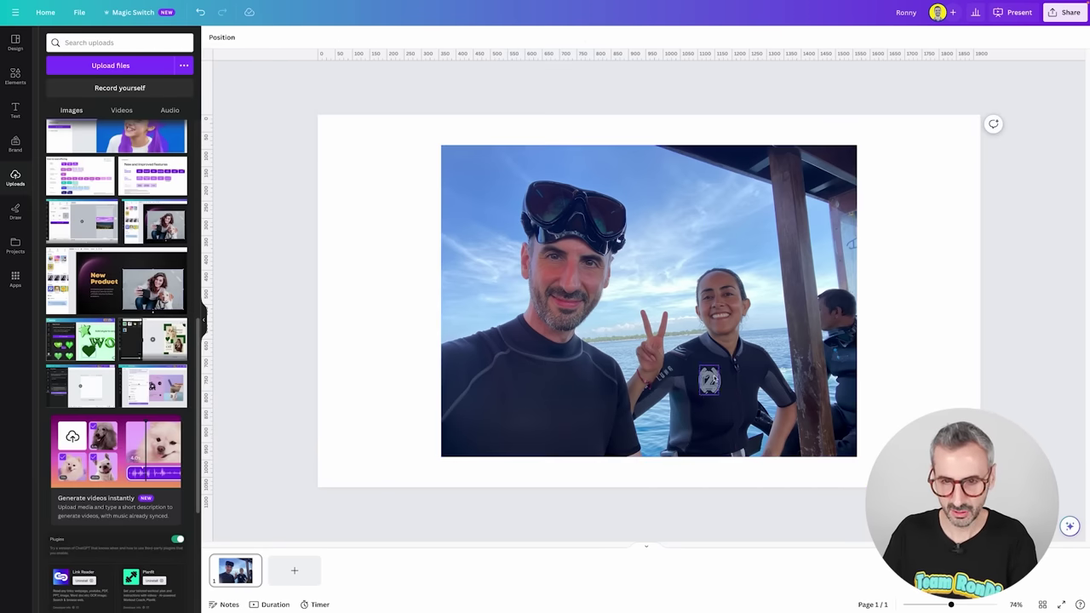
click(710, 380)
key(Delete)
click(879, 359)
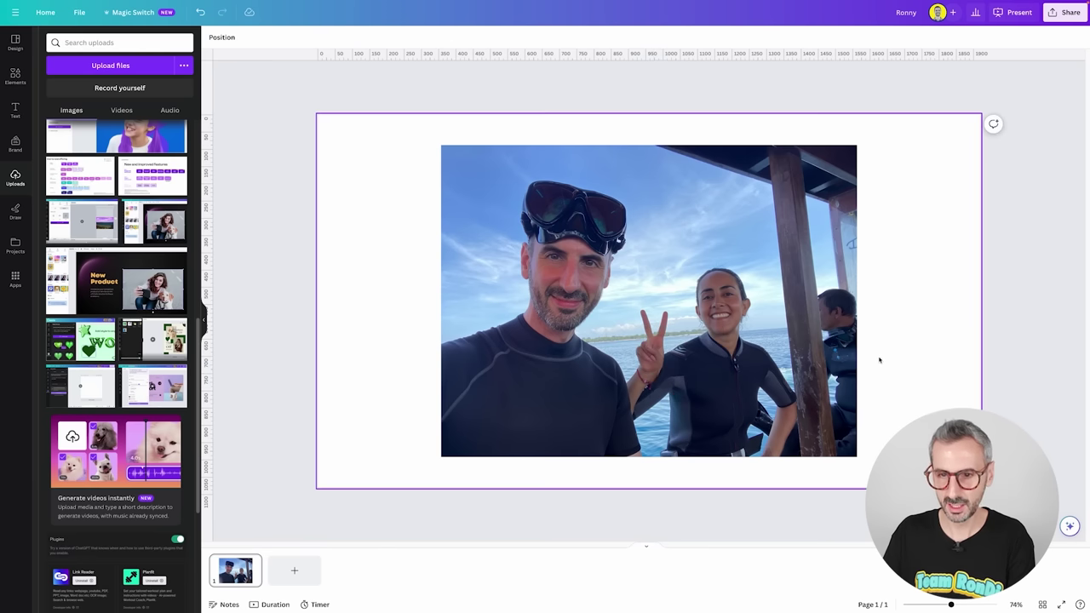
click(847, 367)
click(893, 382)
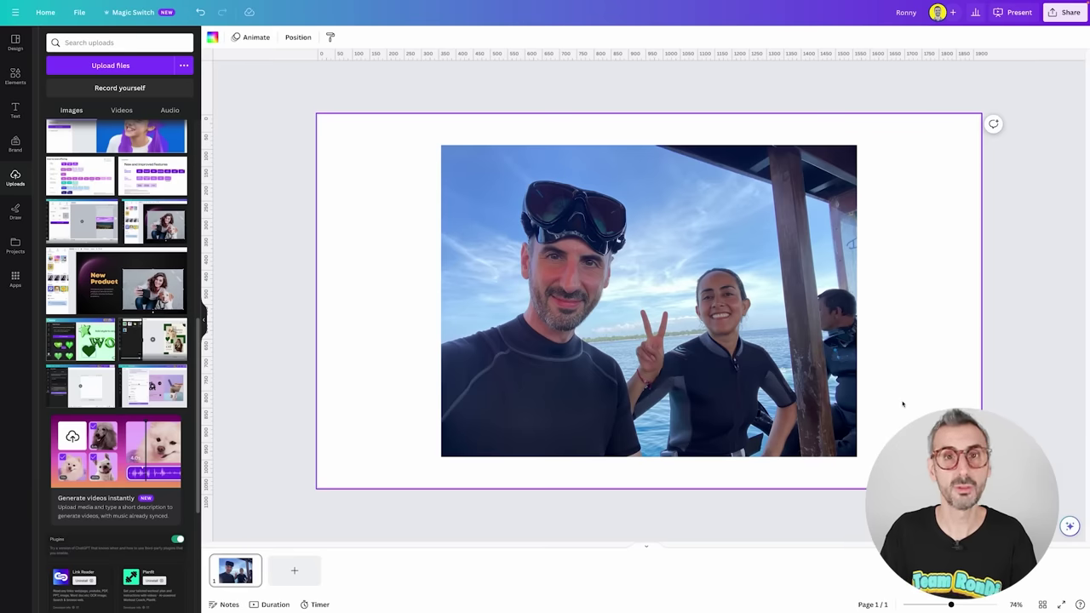
Open Magic Expand for the diving photo and try the 1:1 and Whole Page sizes
click(617, 241)
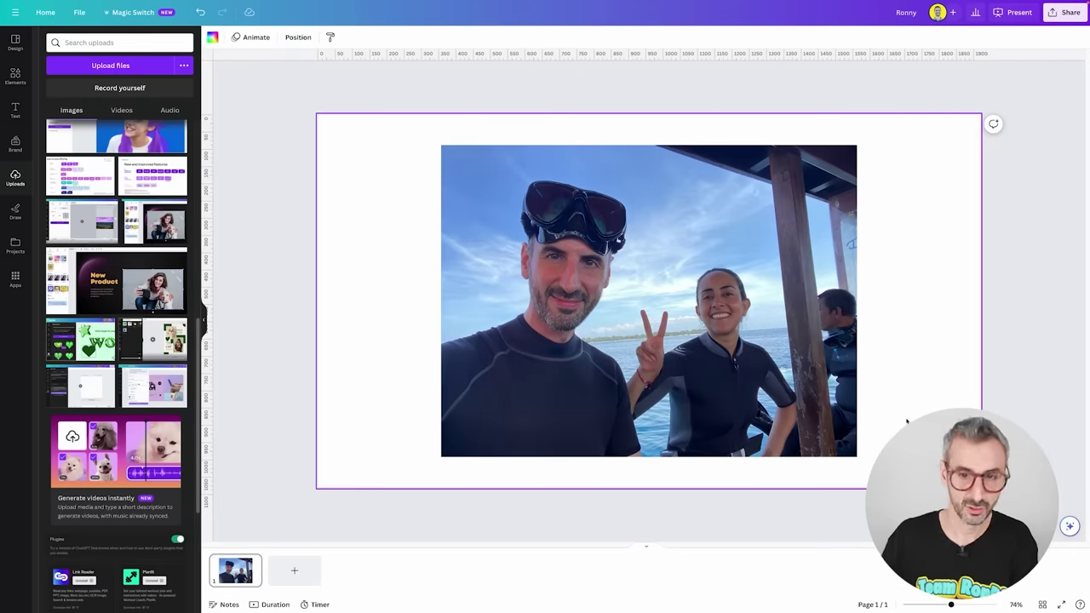
click(794, 344)
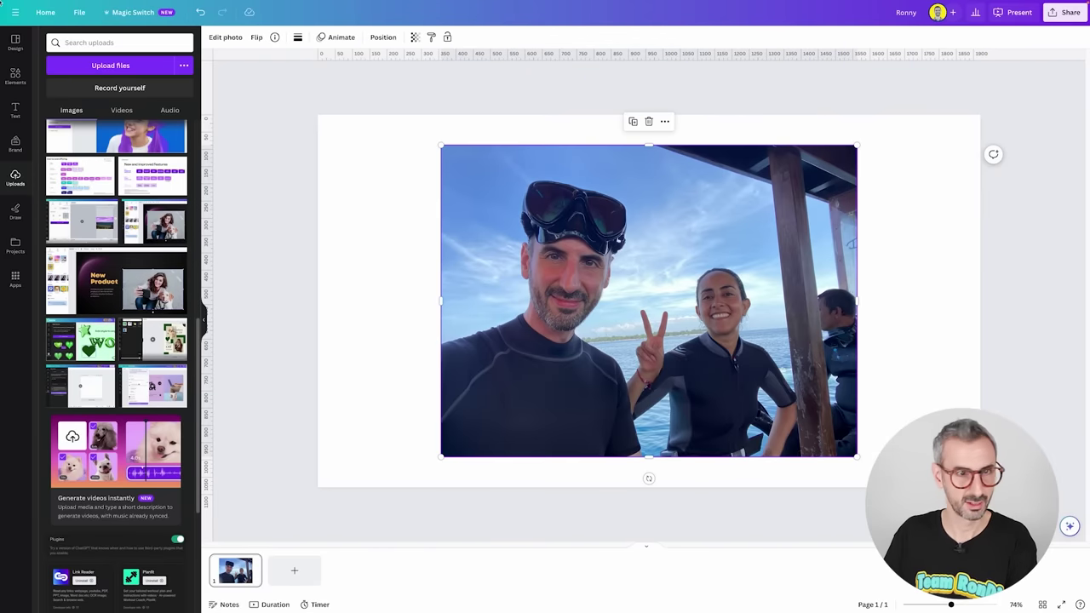
click(225, 39)
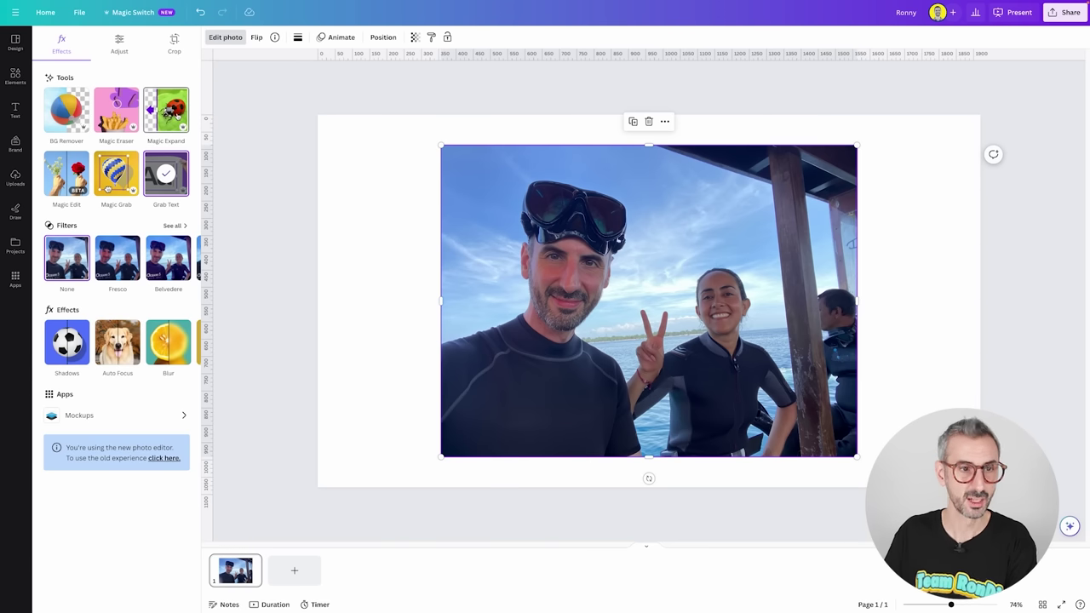
click(167, 111)
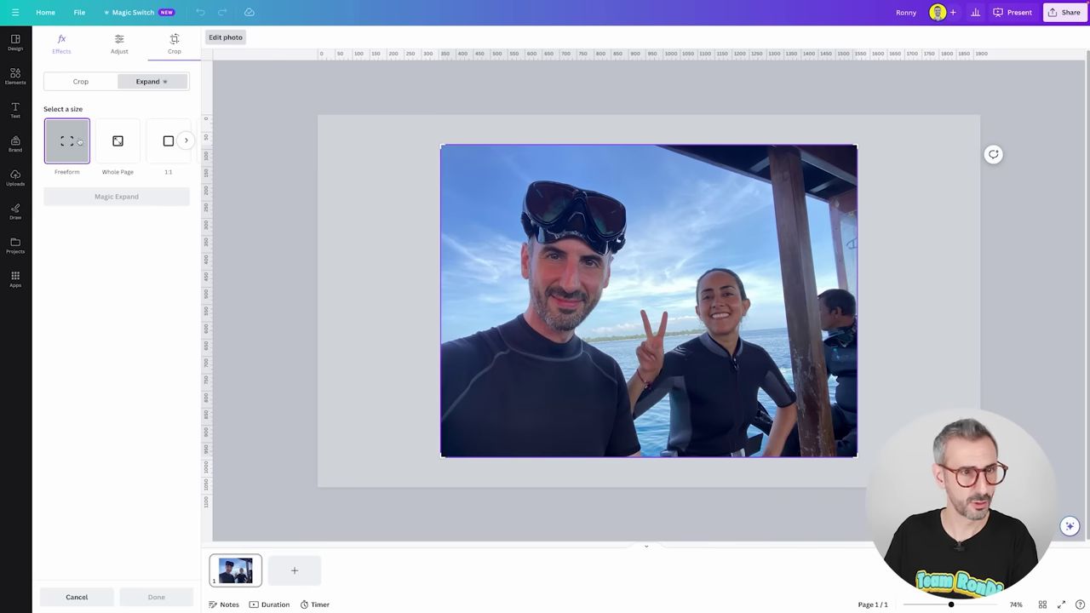
click(109, 144)
click(146, 146)
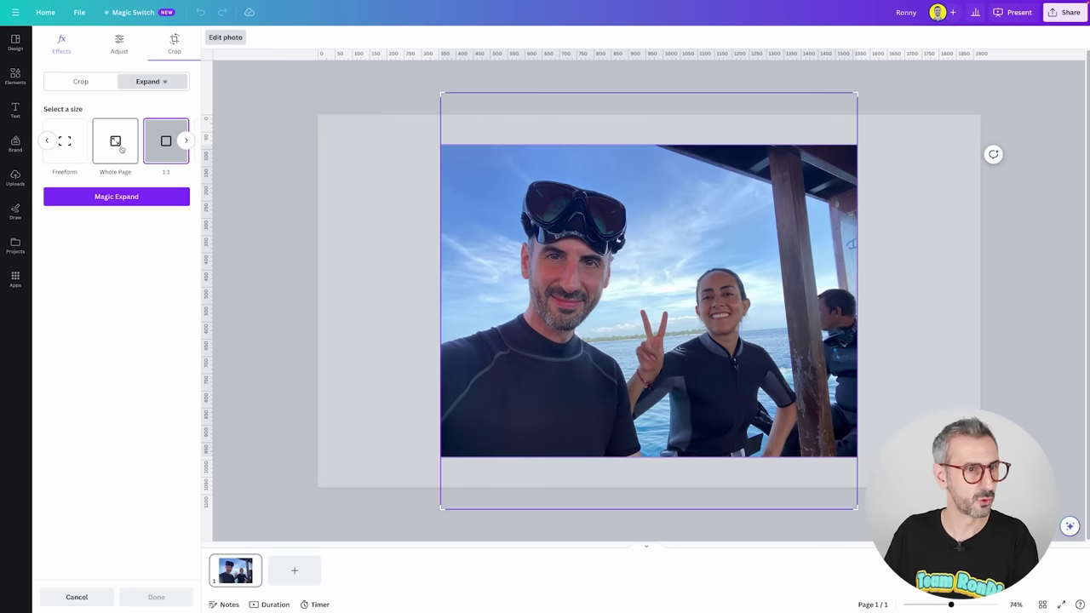
click(122, 151)
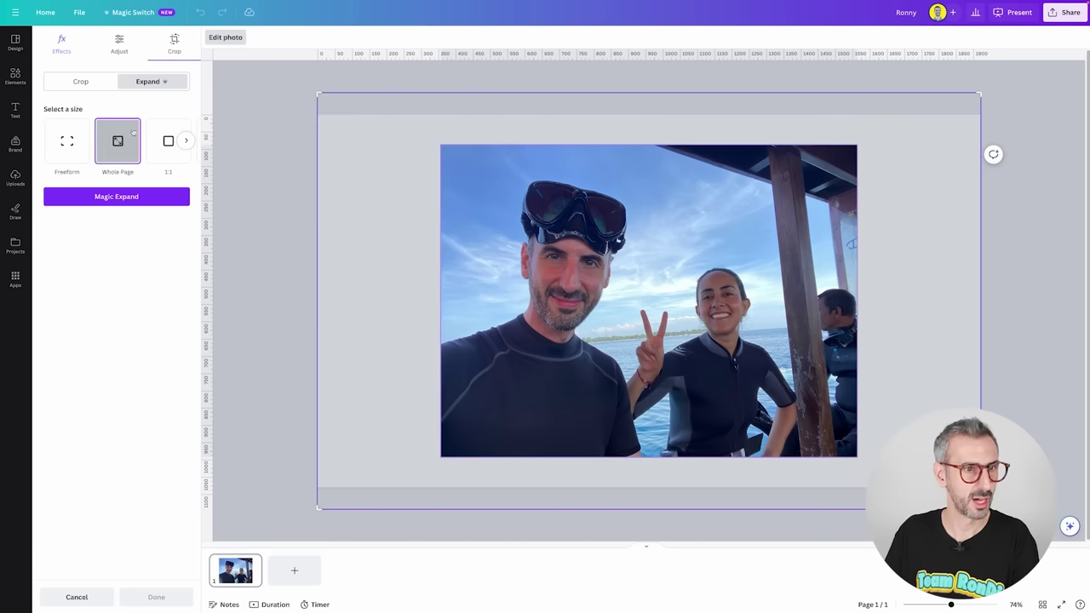
Preview the 9:16 and 1:1 expansion frames and generate Magic Expand results with the Whole Page size
click(188, 142)
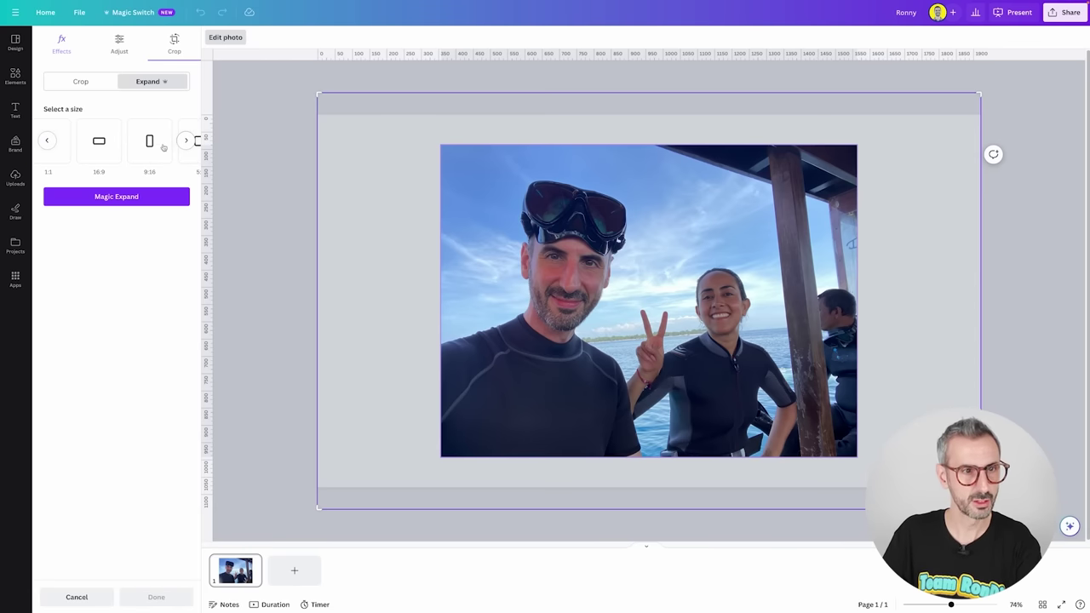
click(159, 146)
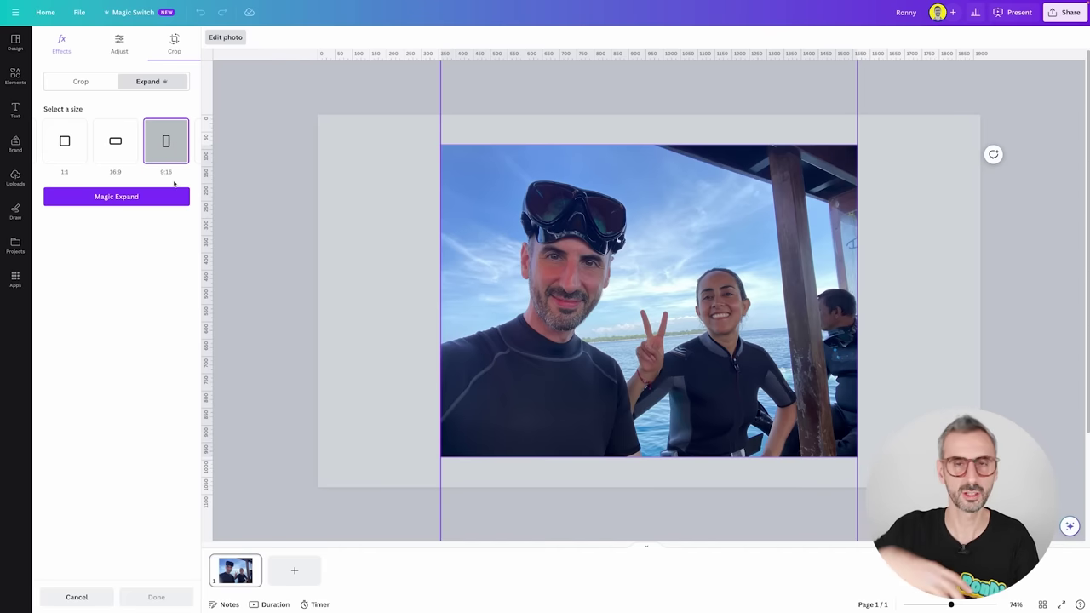
scroll(175, 170, left, 3)
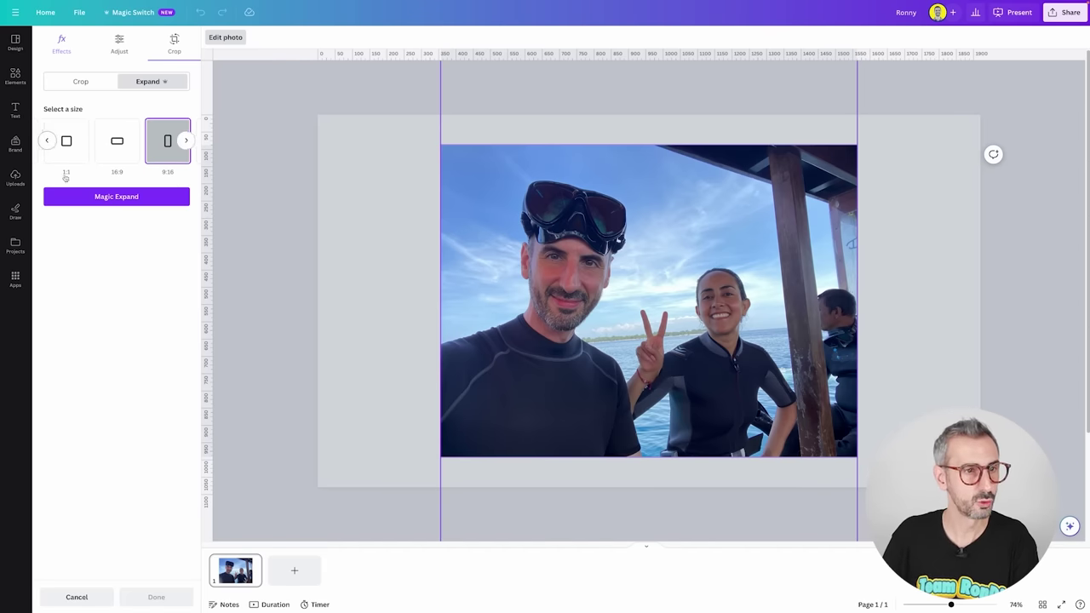
click(161, 152)
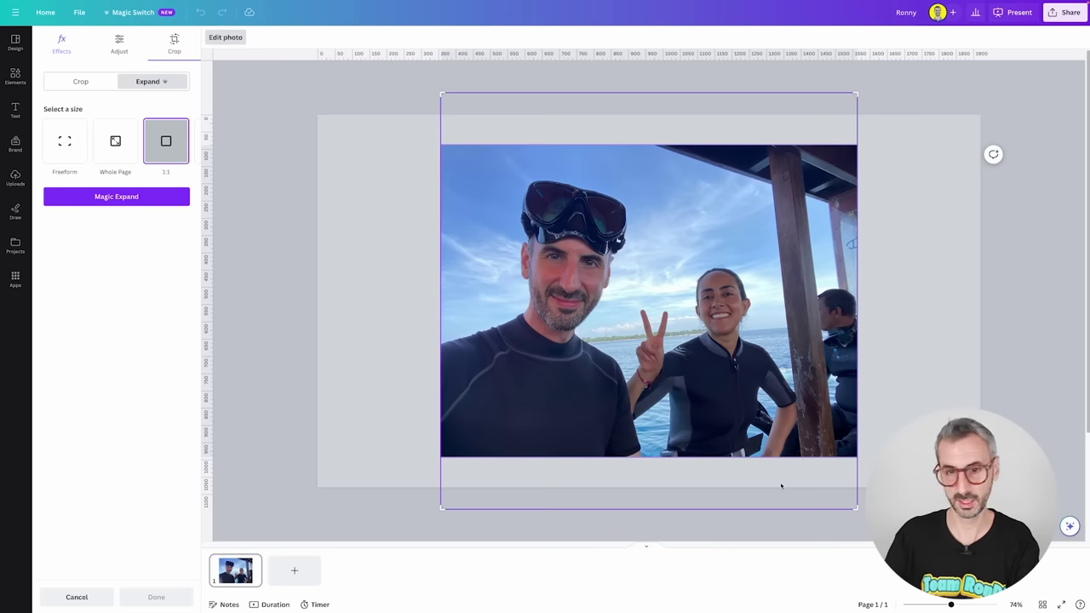
click(124, 157)
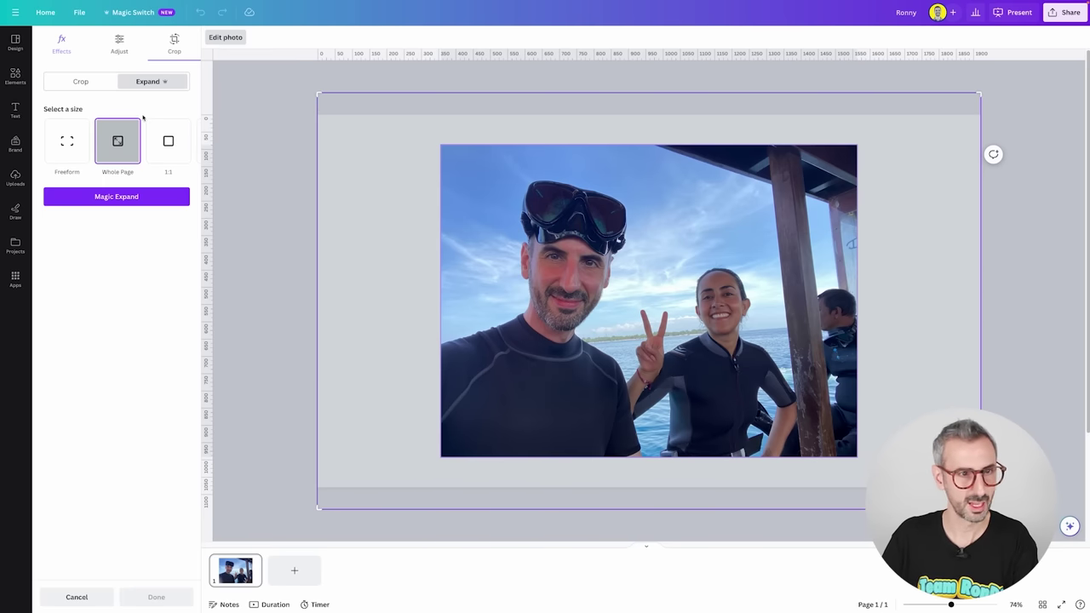
click(116, 197)
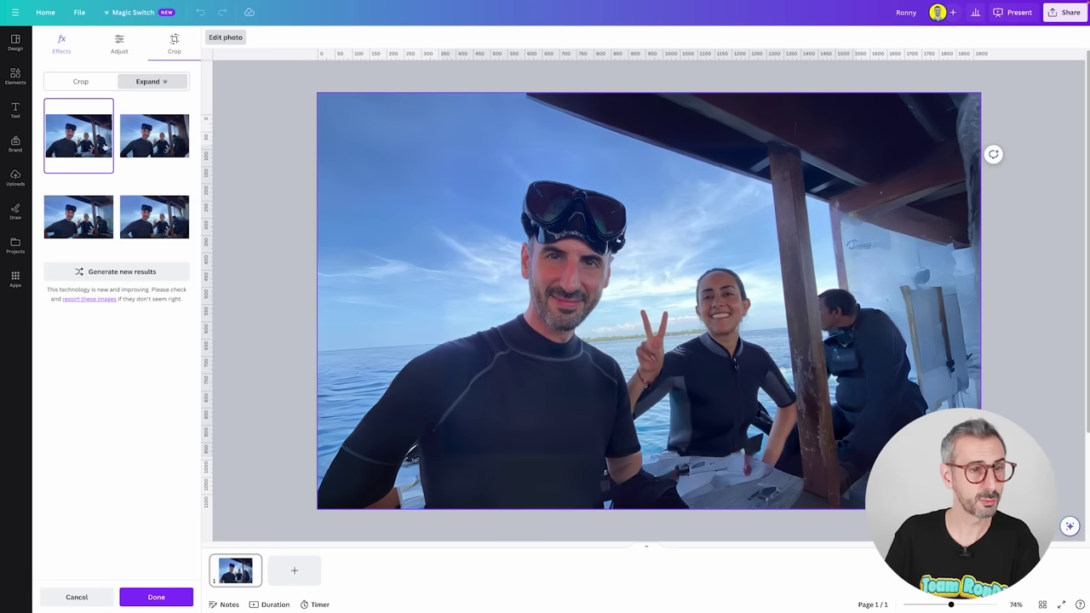
Compare the generated Magic Expand versions of the diving photo and discard the expansion
click(161, 147)
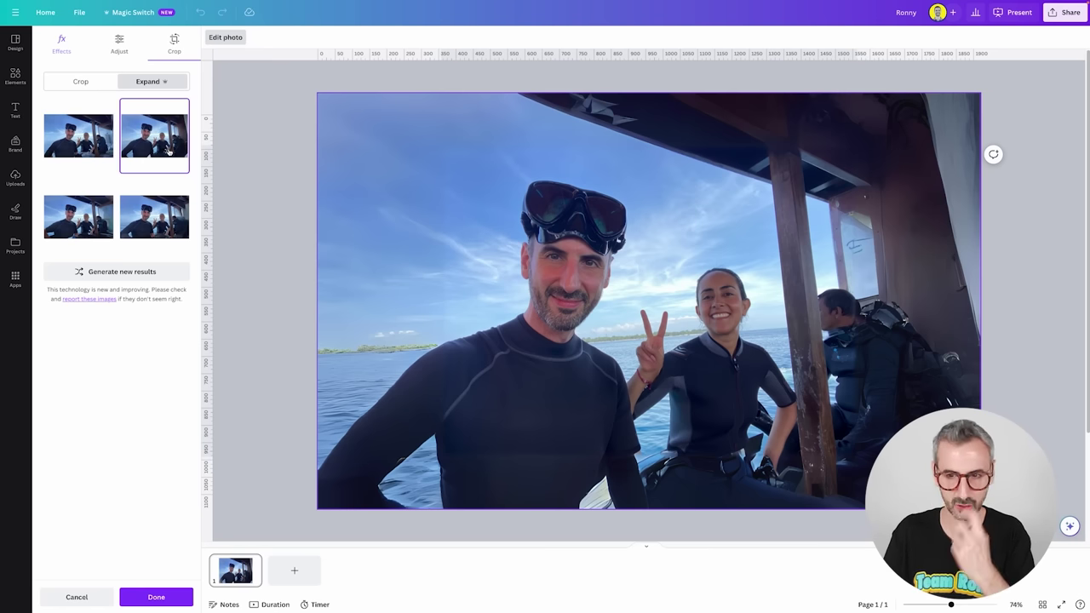
click(102, 221)
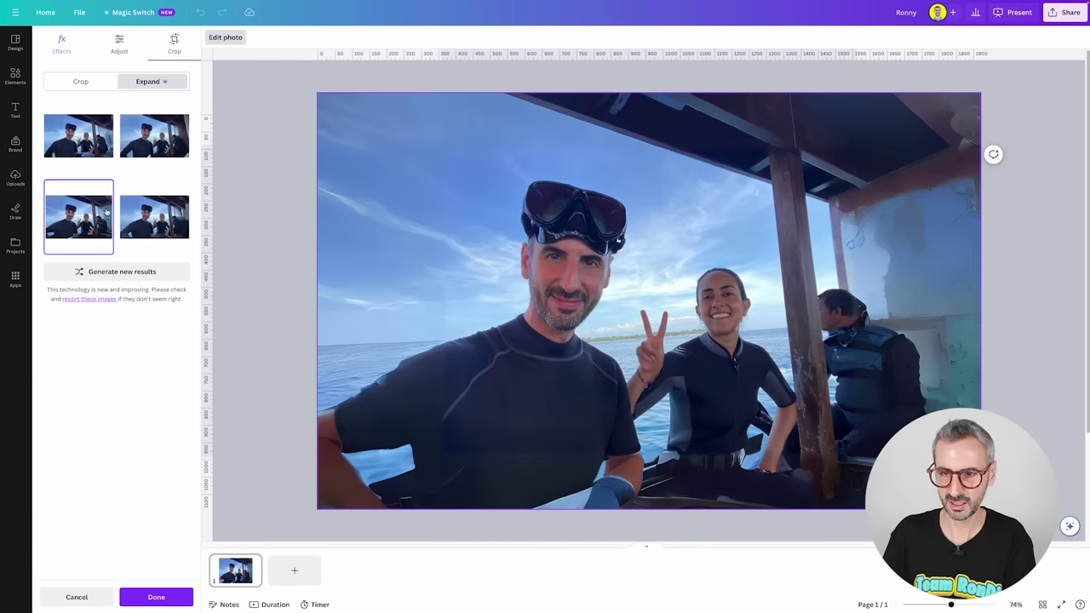
click(150, 231)
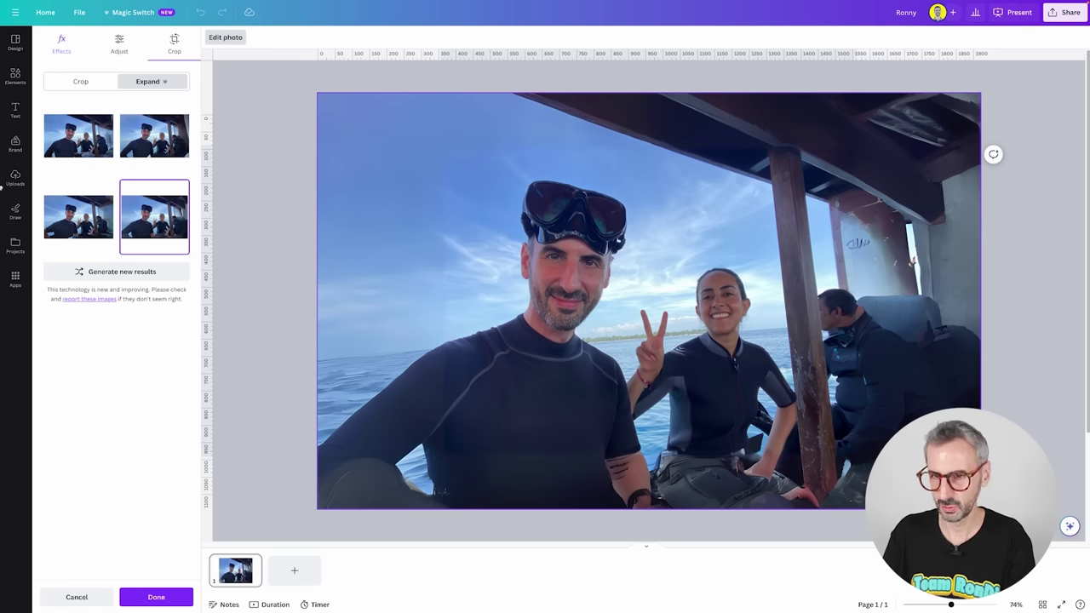
click(176, 134)
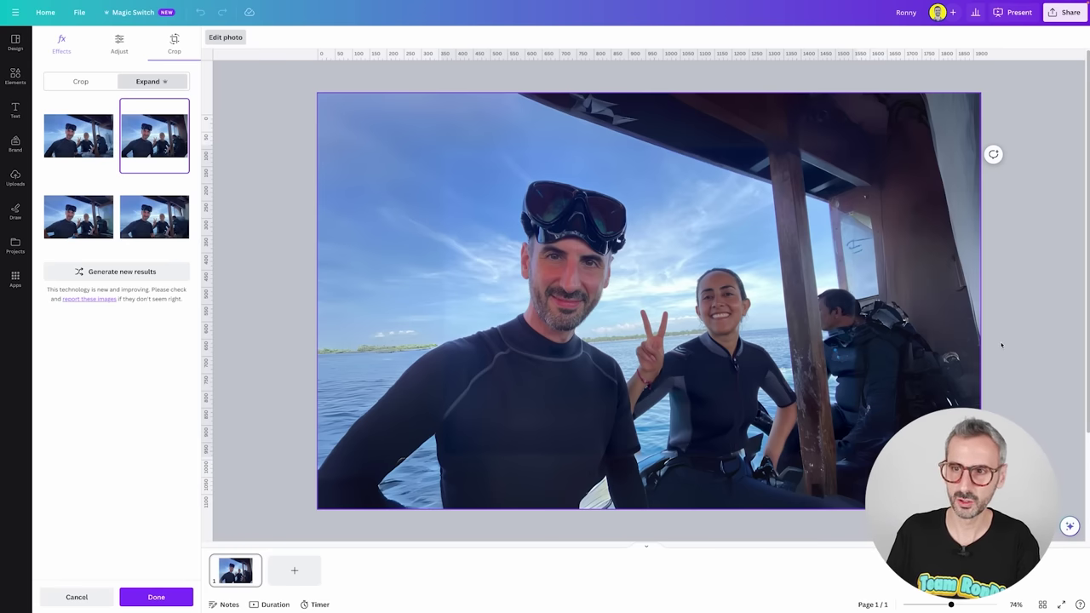
click(76, 597)
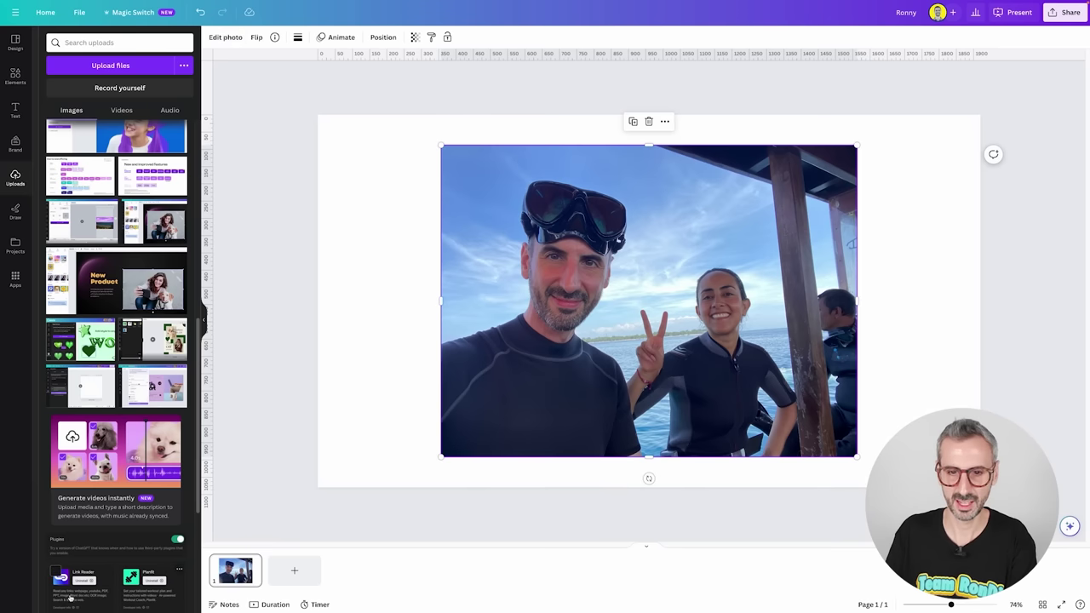
Delete the diving photo from the page
click(944, 299)
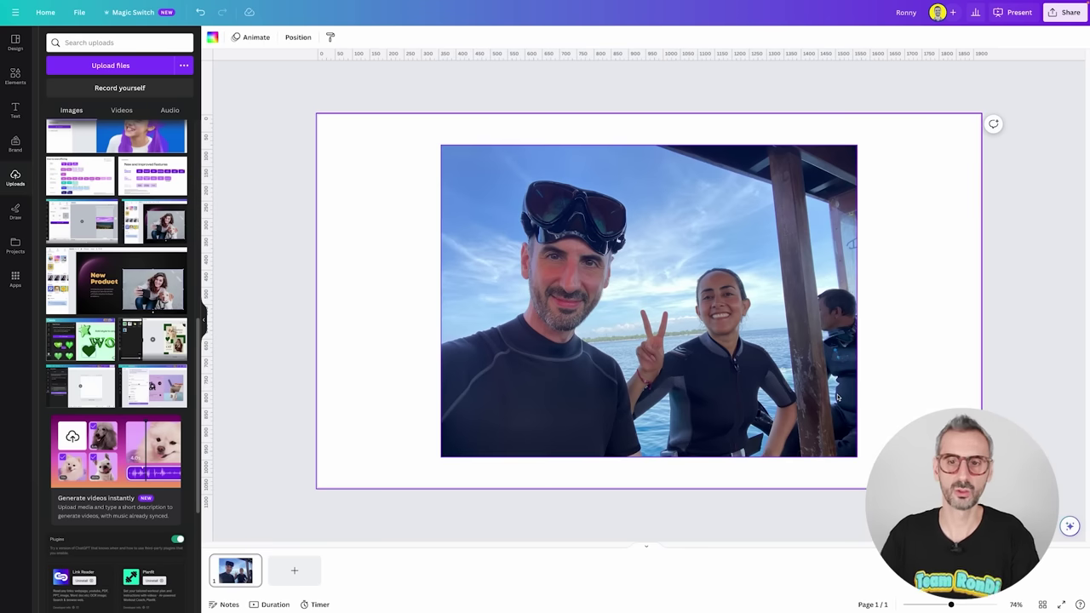
click(838, 307)
key(Delete)
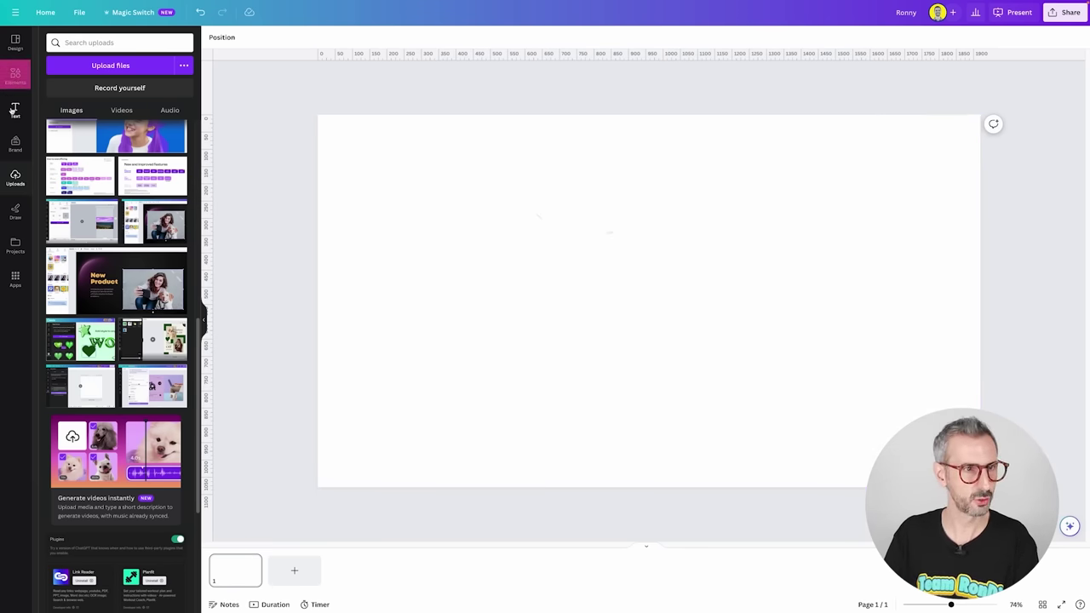
Search the photo elements for "close up of a grandma eating ice"
click(16, 78)
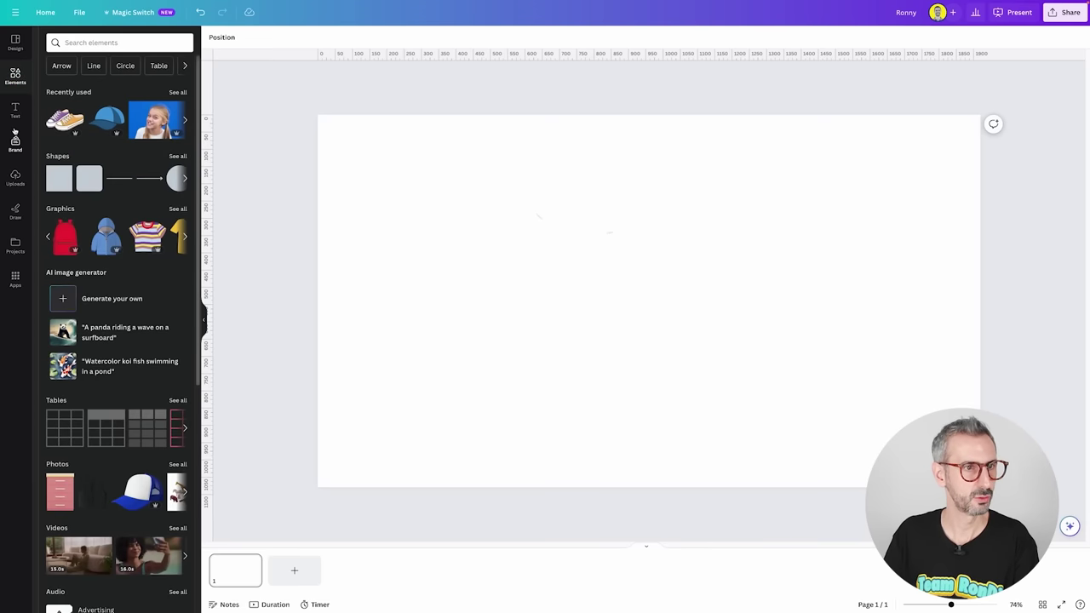
scroll(104, 413, down, 2)
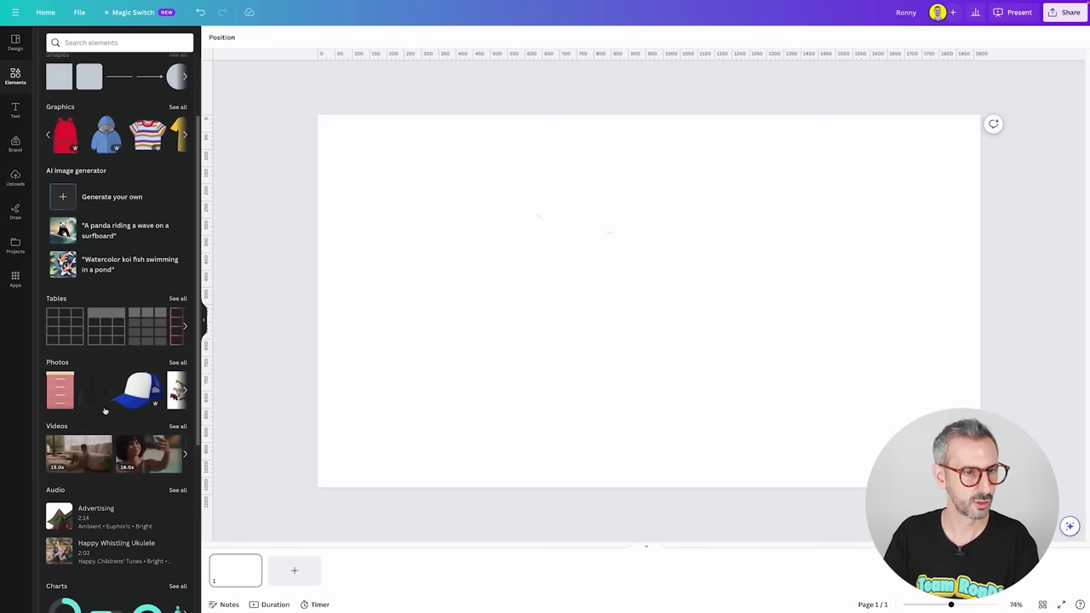
click(171, 365)
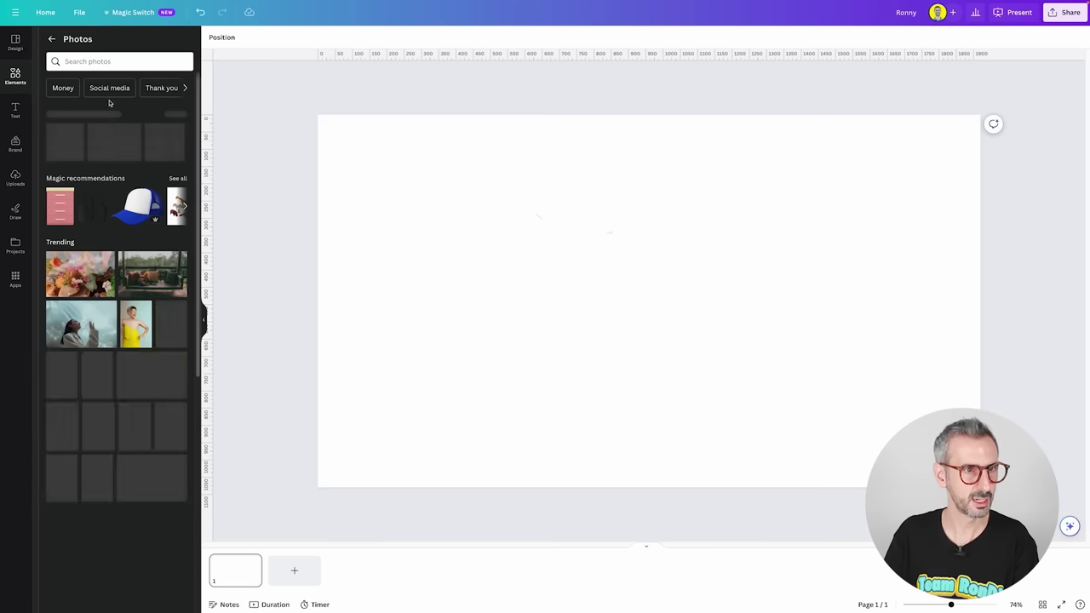
click(124, 68)
text(clos)
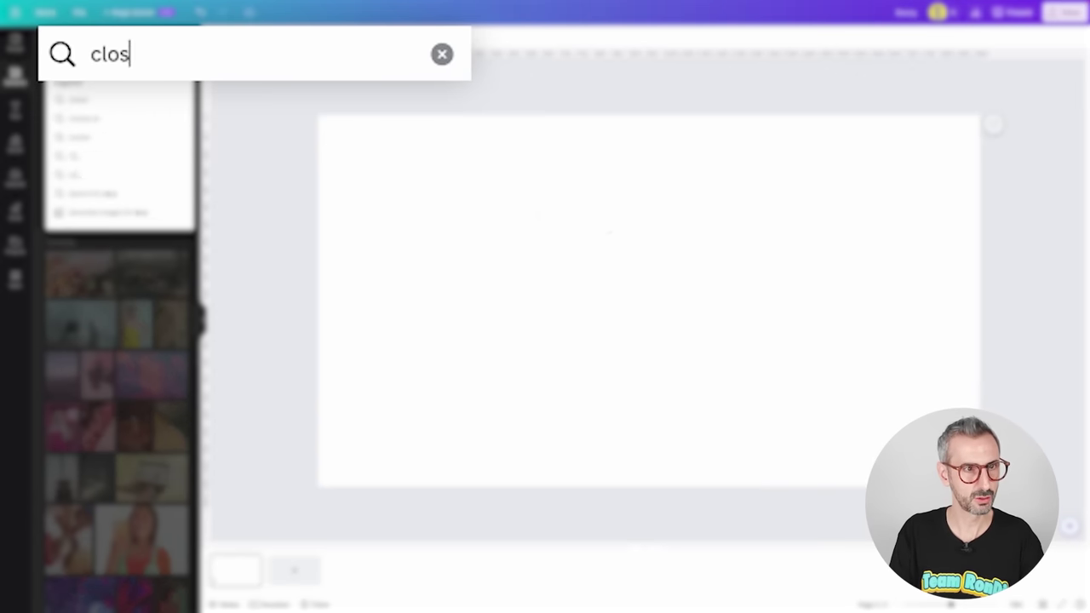
text(e up of a gran)
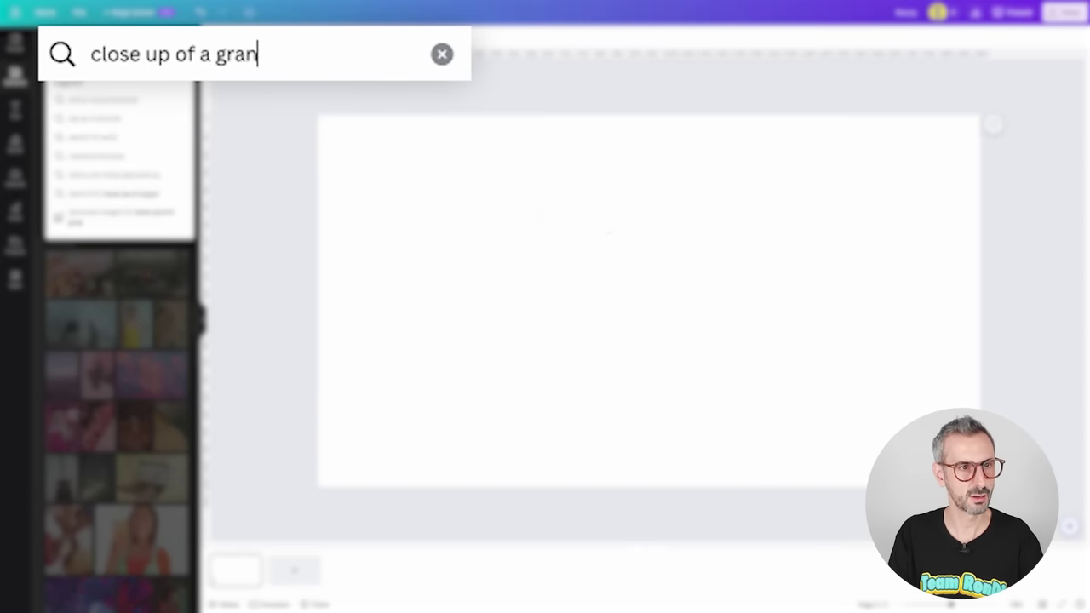
text(dma eating ice)
key(Return)
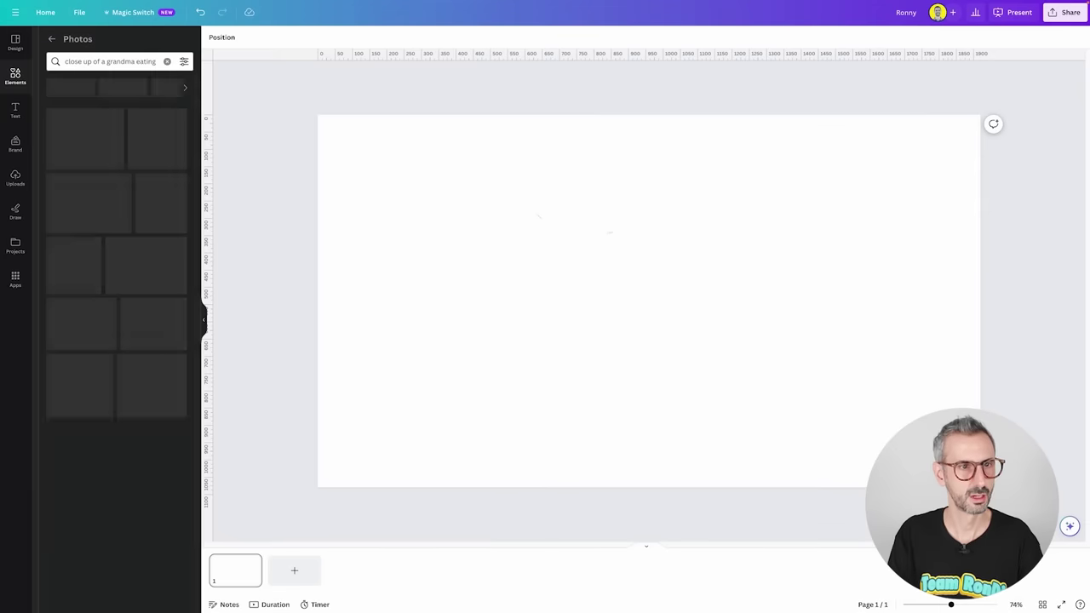
Place the photo of a toddler eating an ice cream cone in a park near the middle of the page
scroll(100, 369, down, 5)
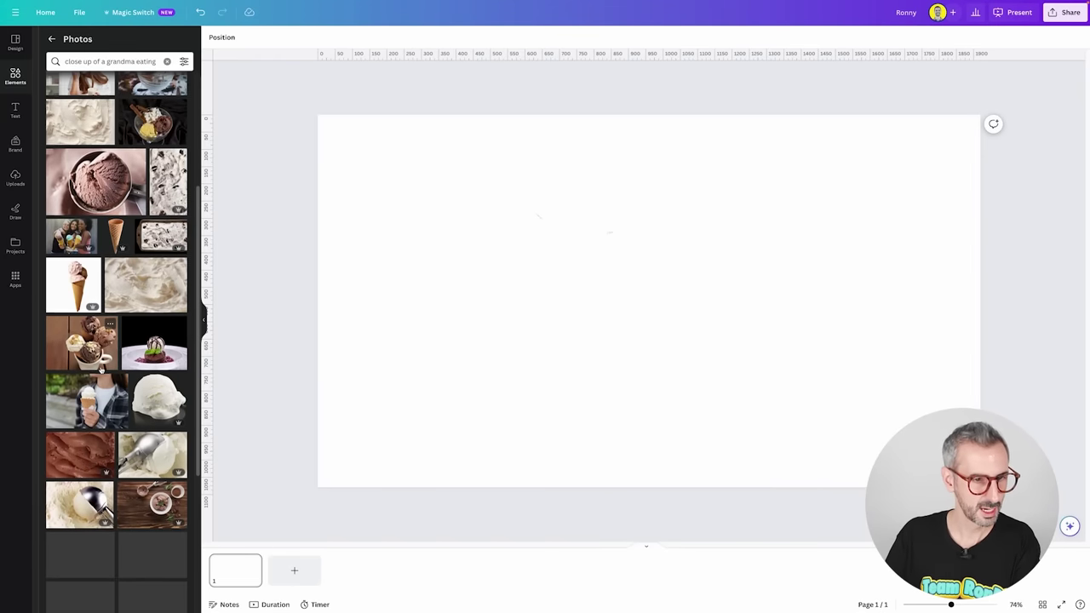
scroll(100, 369, down, 3)
scroll(97, 389, down, 2)
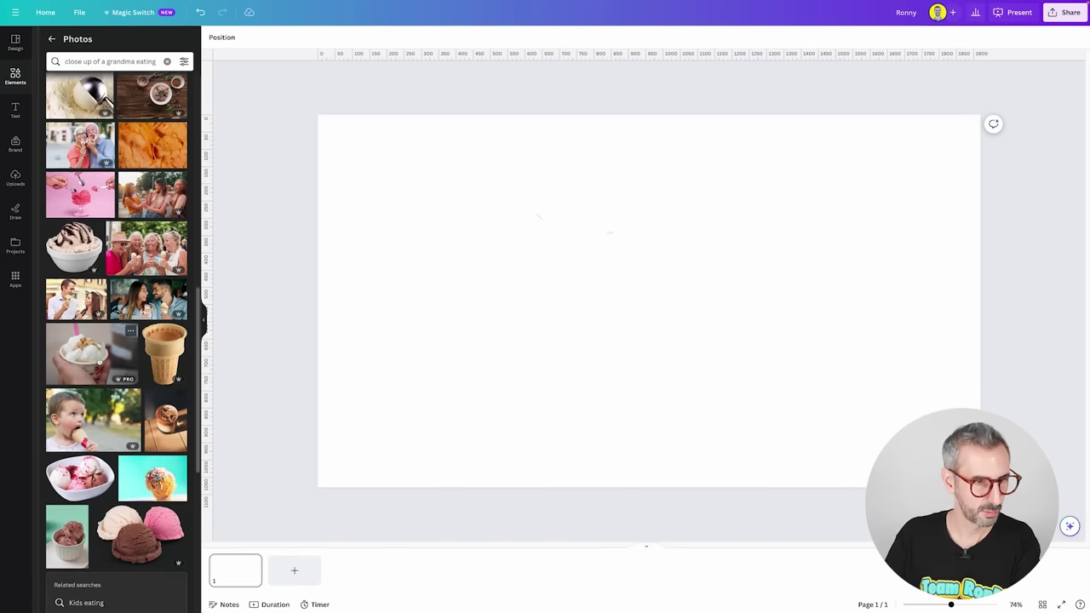
click(96, 389)
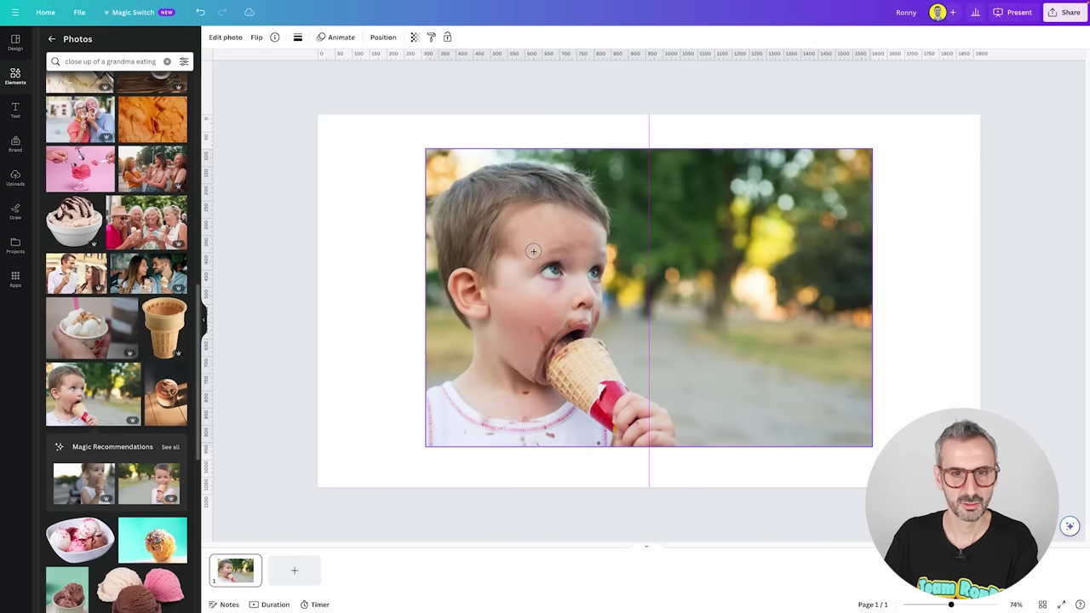
drag(531, 250, 531, 251)
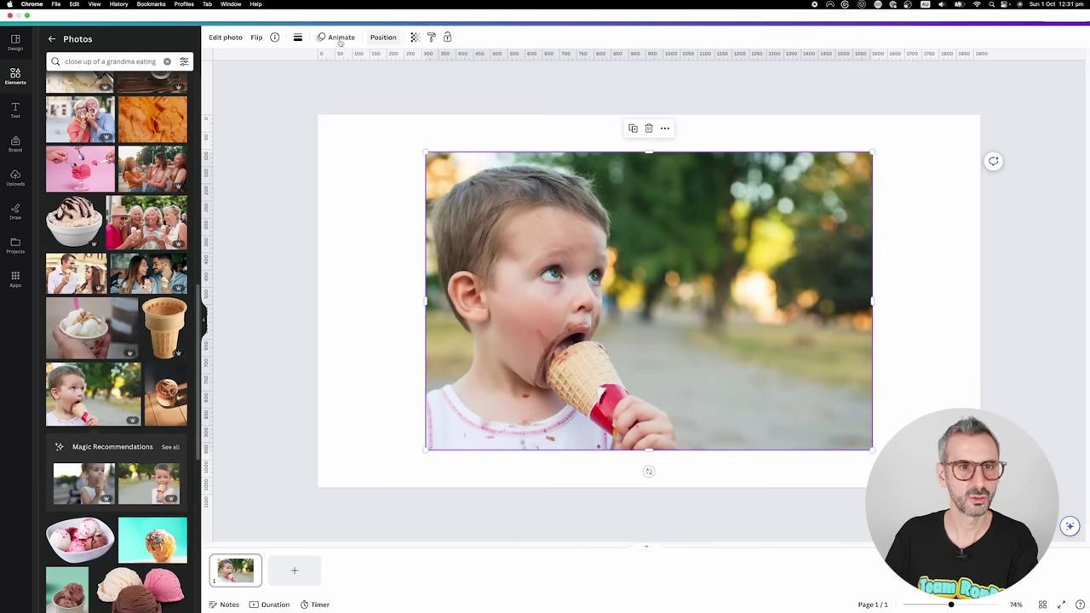
Generate Magic Expand results for the toddler photo using the 9:16 size
click(235, 38)
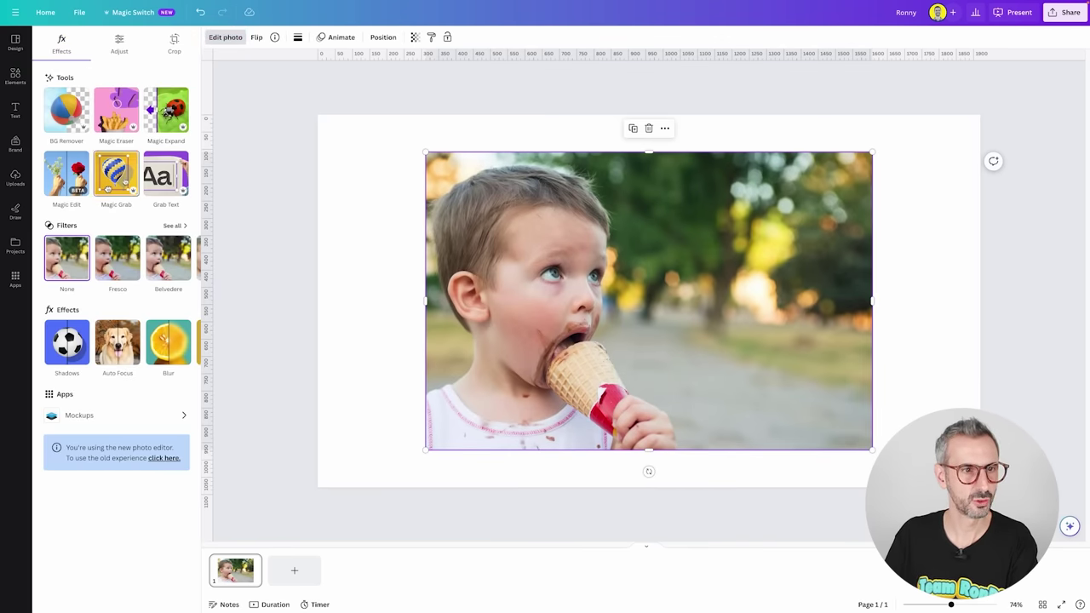
click(173, 108)
click(185, 140)
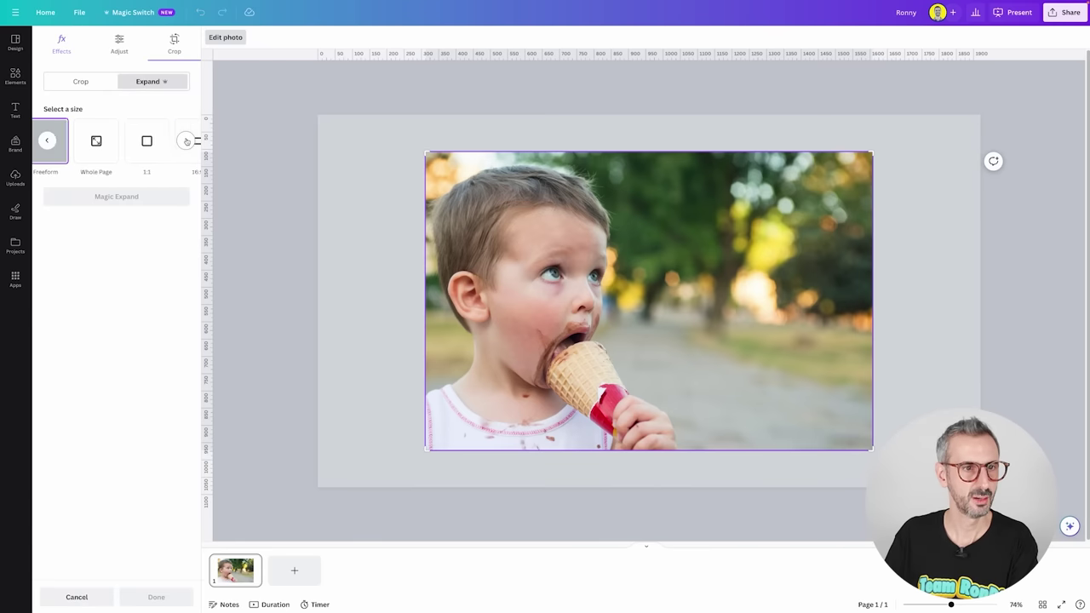
click(107, 141)
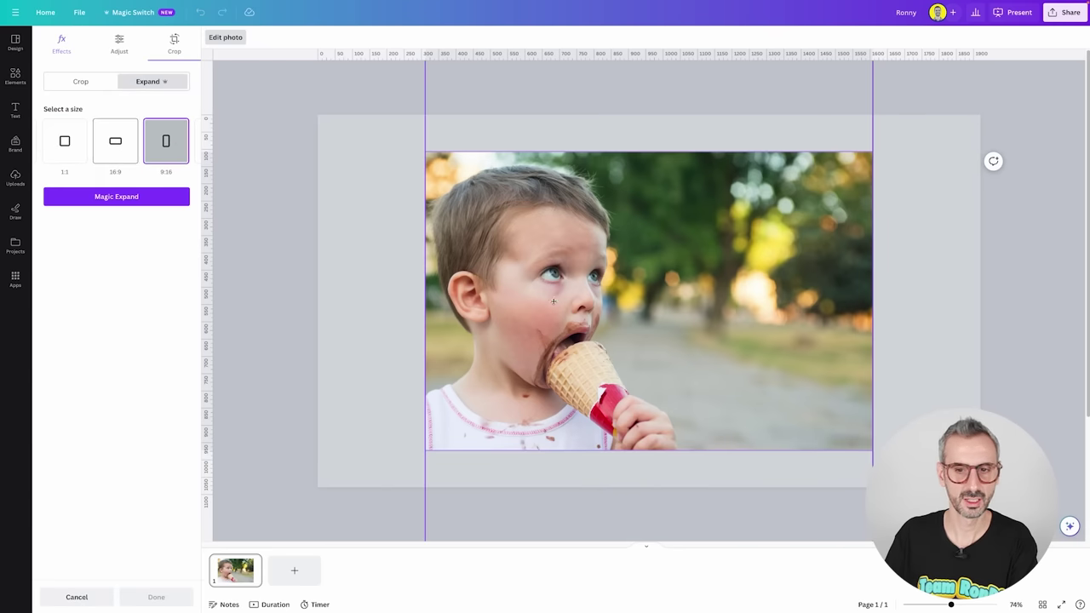
drag(951, 603, 928, 604)
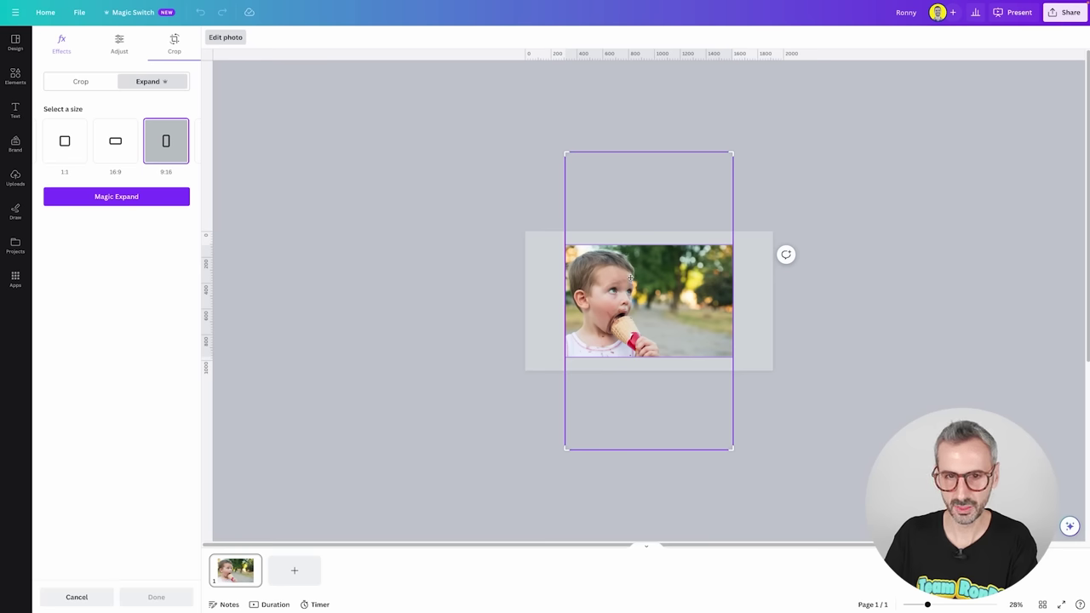
click(98, 199)
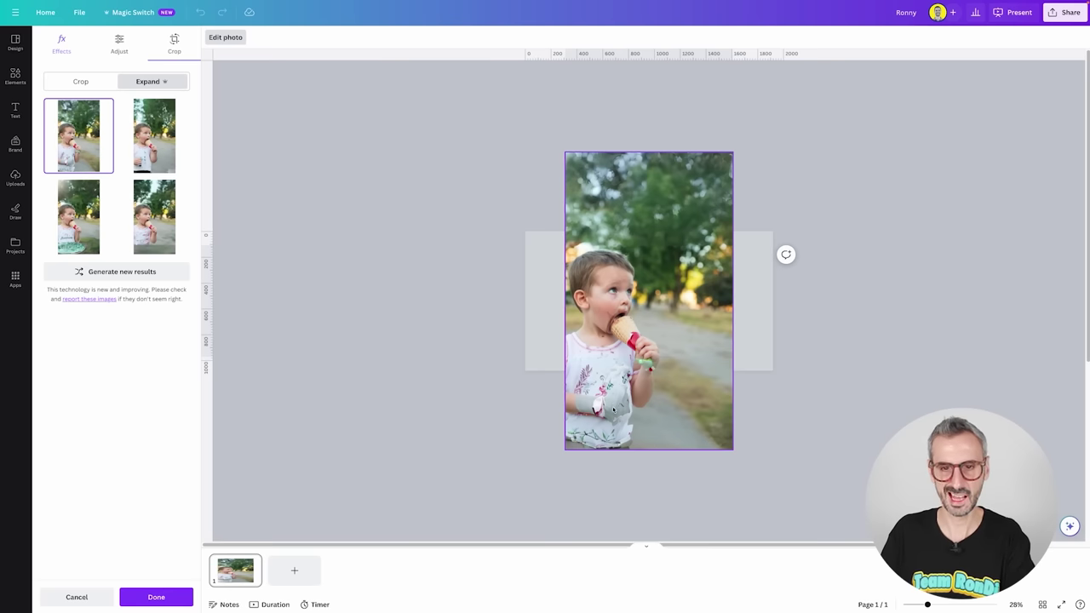
Compare the generated 9:16 expansions of the toddler photo and choose the fourth version
click(157, 158)
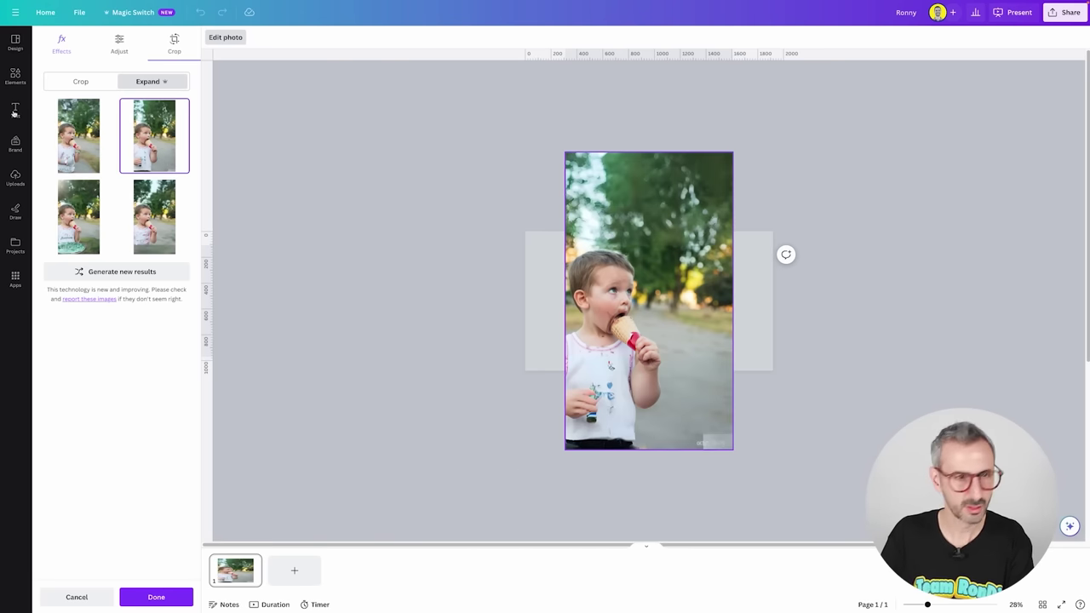
click(86, 235)
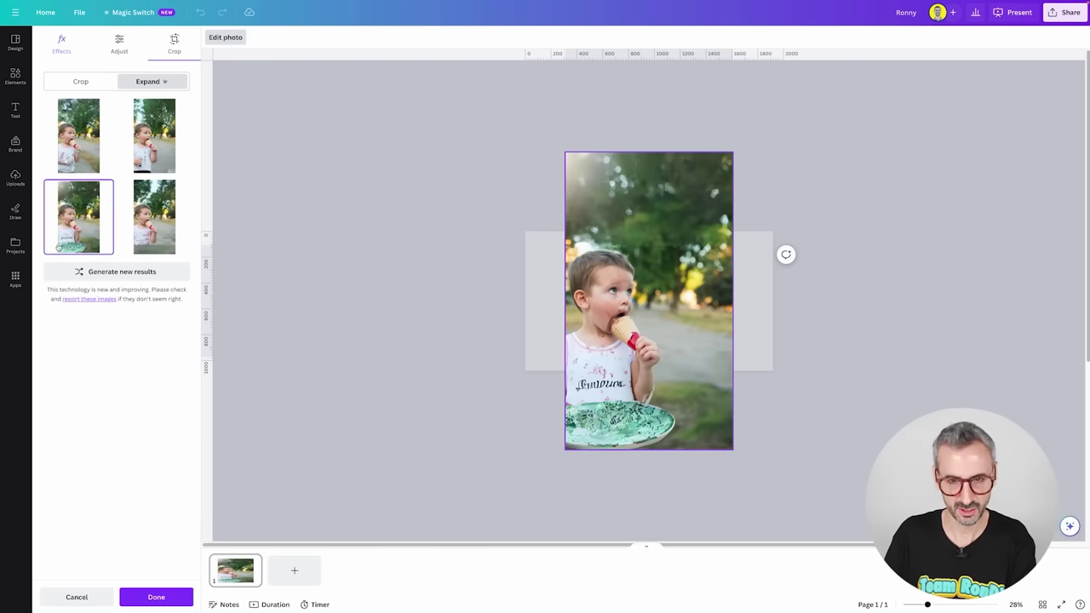
click(139, 229)
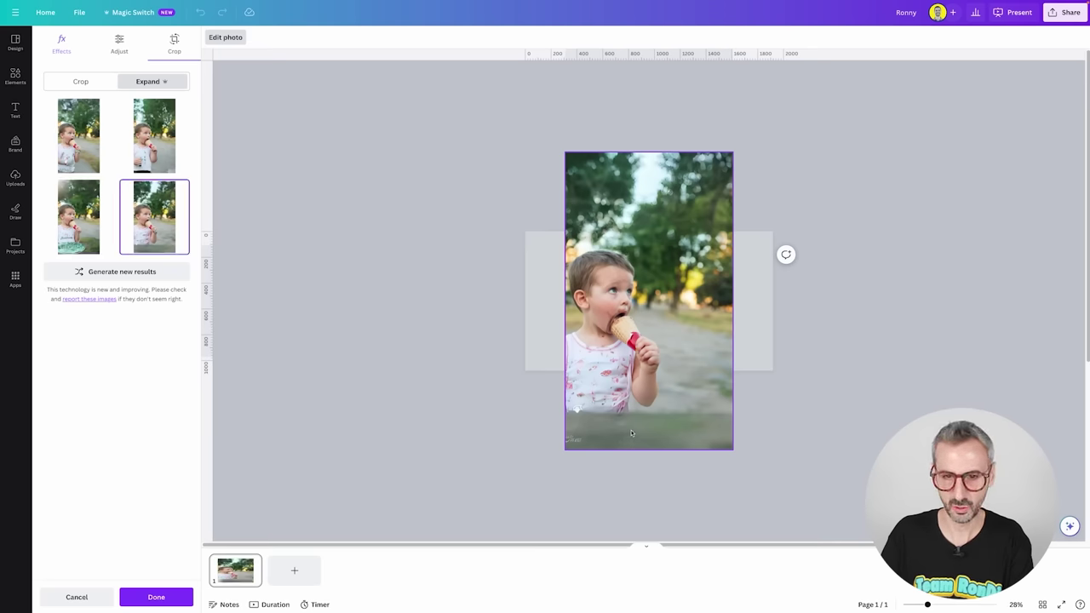
Scale the expanded toddler photo down to fit the height of the page
click(564, 152)
drag(564, 152, 609, 232)
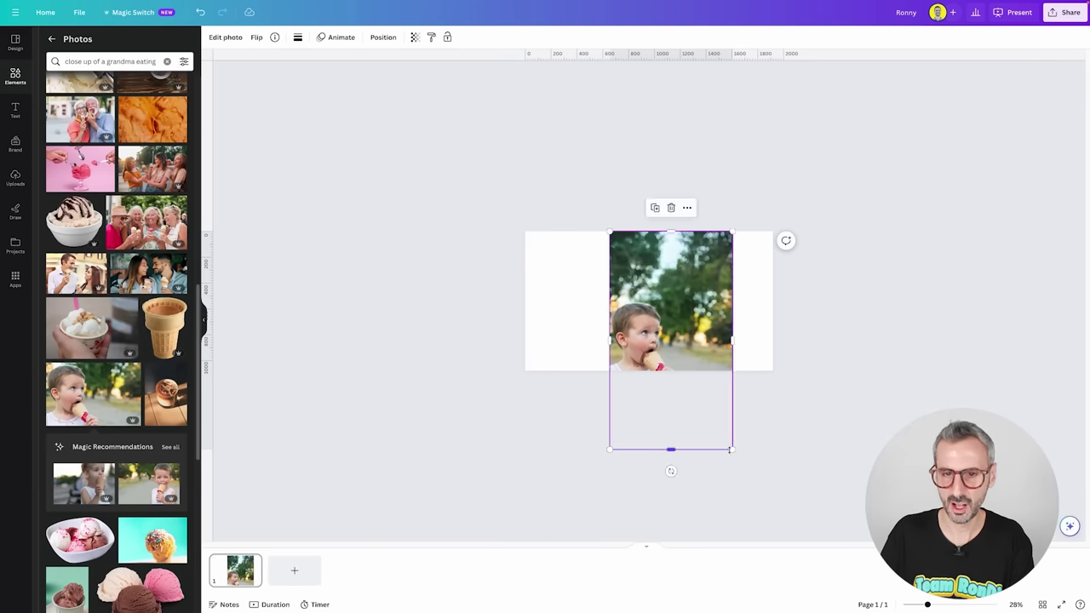
drag(731, 449, 676, 373)
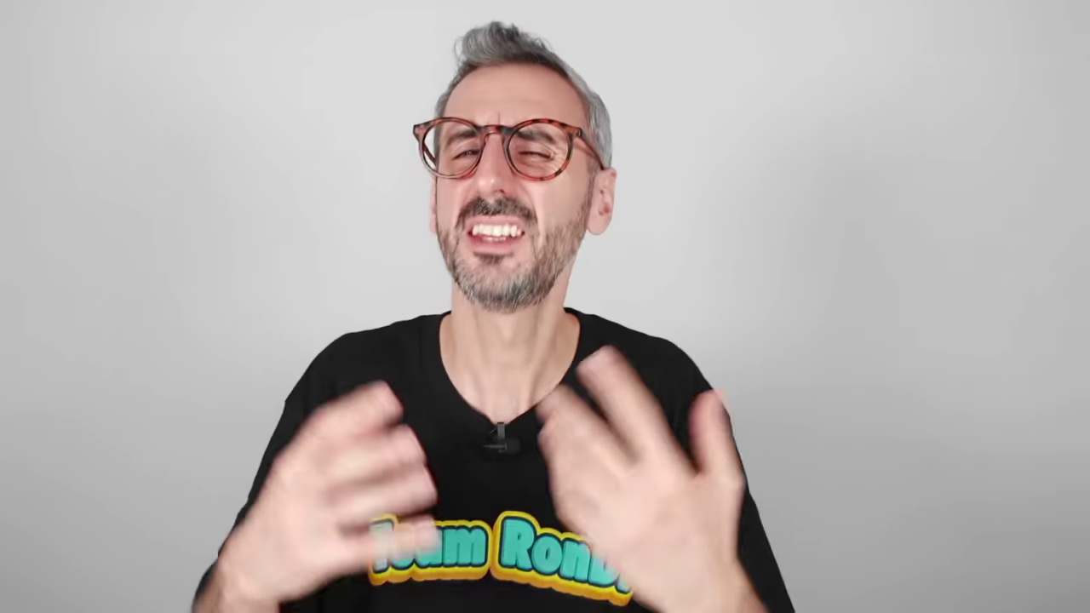
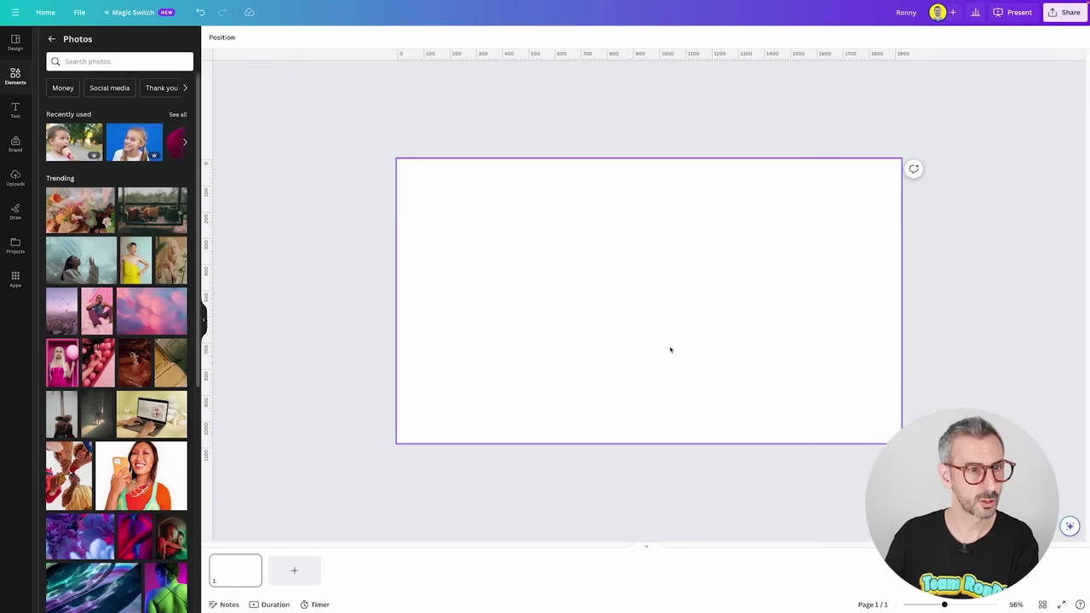
Place the recently used photo of the smiling girl on a blue background and open it in Magic Edit
click(116, 143)
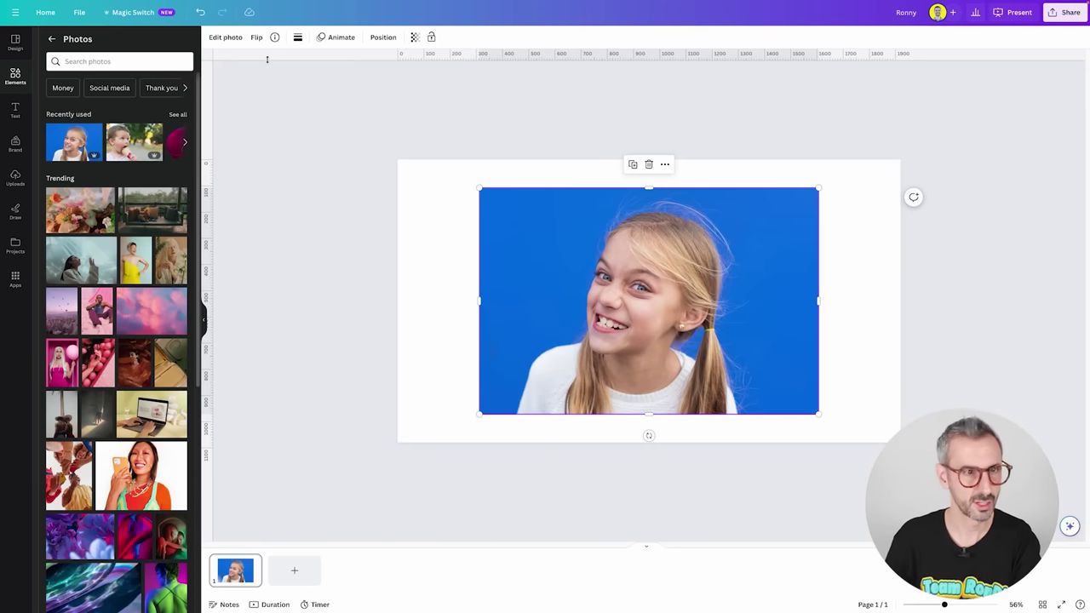
click(260, 292)
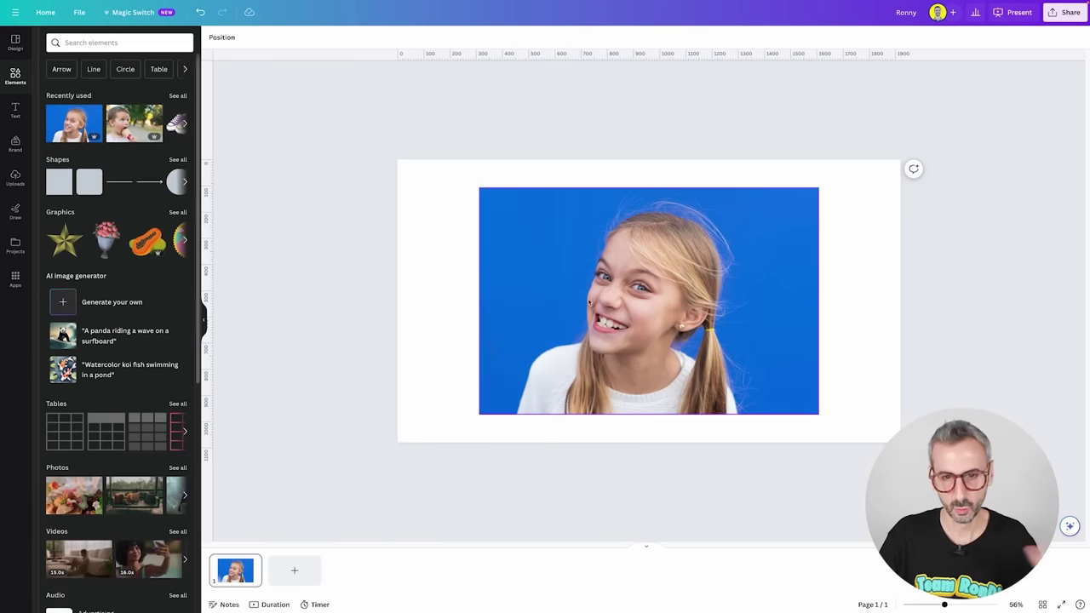
click(692, 301)
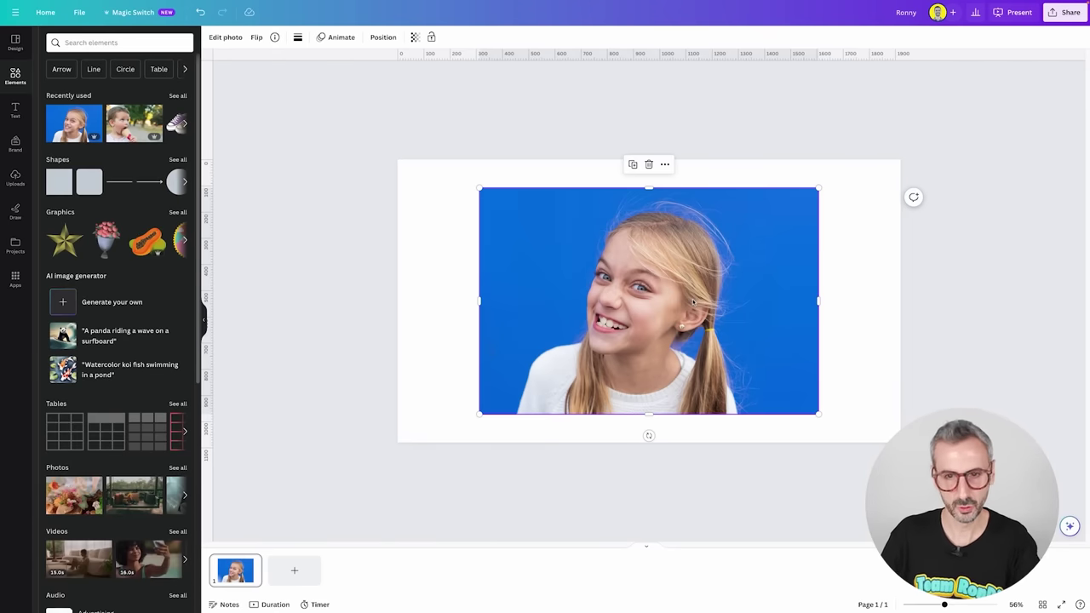
click(229, 40)
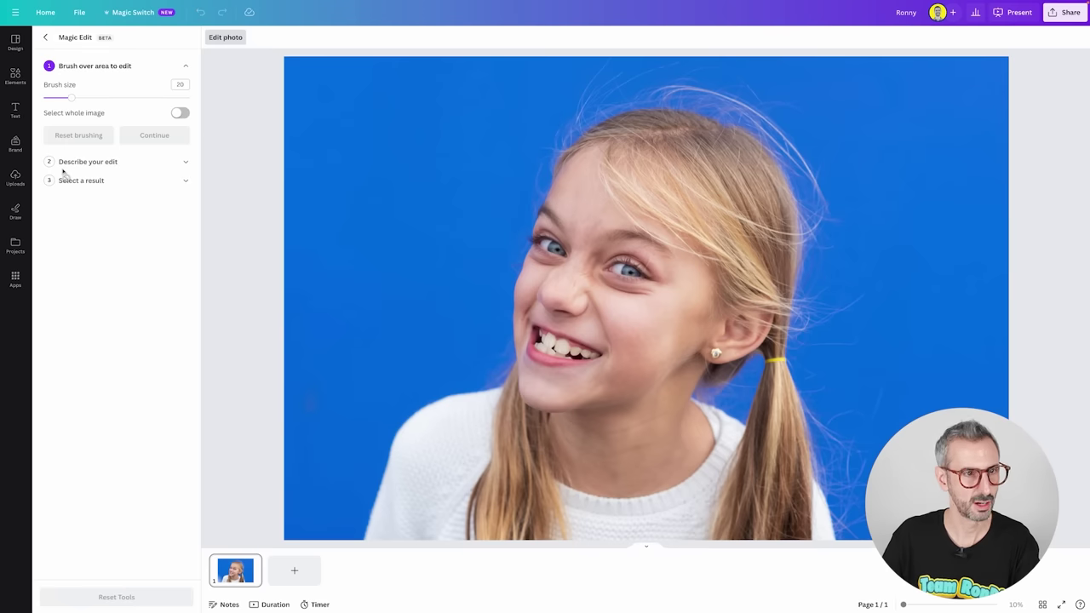
click(66, 175)
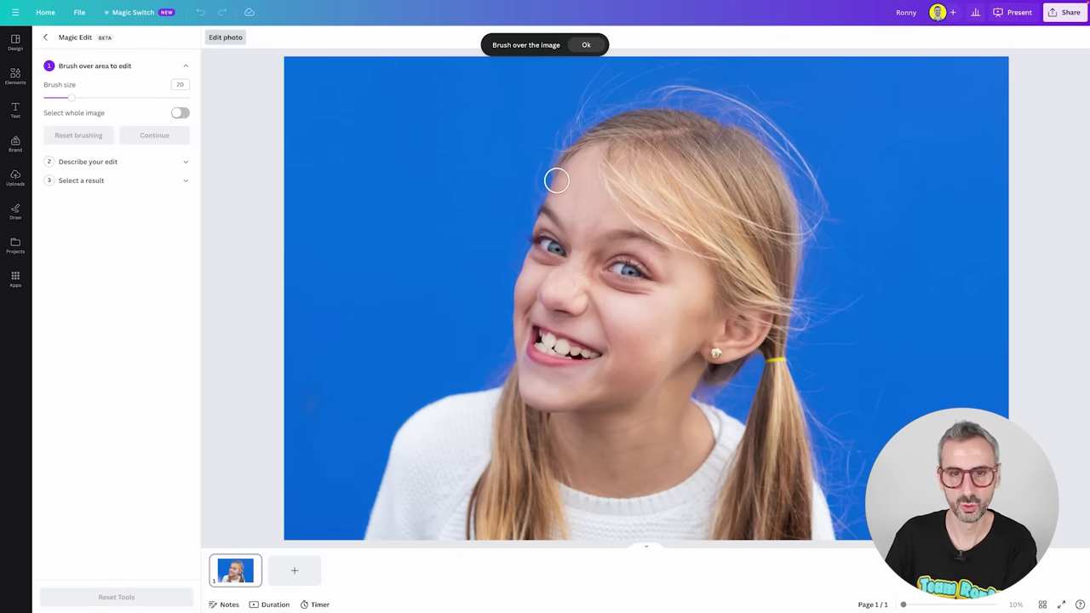
Brush over all of the girl's hair, filling large areas at size 59 and covering the other pigtail and stray hairs at size 18
mouse_move(554, 175)
mouse_down()
mouse_move(605, 125)
mouse_move(663, 110)
mouse_move(746, 126)
mouse_move(776, 157)
mouse_move(806, 265)
mouse_move(789, 347)
mouse_move(805, 528)
mouse_move(716, 533)
mouse_move(783, 303)
mouse_move(737, 296)
mouse_move(717, 315)
mouse_move(713, 254)
mouse_move(629, 210)
mouse_move(601, 169)
mouse_move(643, 134)
mouse_move(726, 130)
mouse_move(766, 177)
mouse_move(787, 254)
mouse_move(767, 287)
mouse_move(733, 275)
mouse_move(634, 189)
mouse_move(640, 138)
mouse_up()
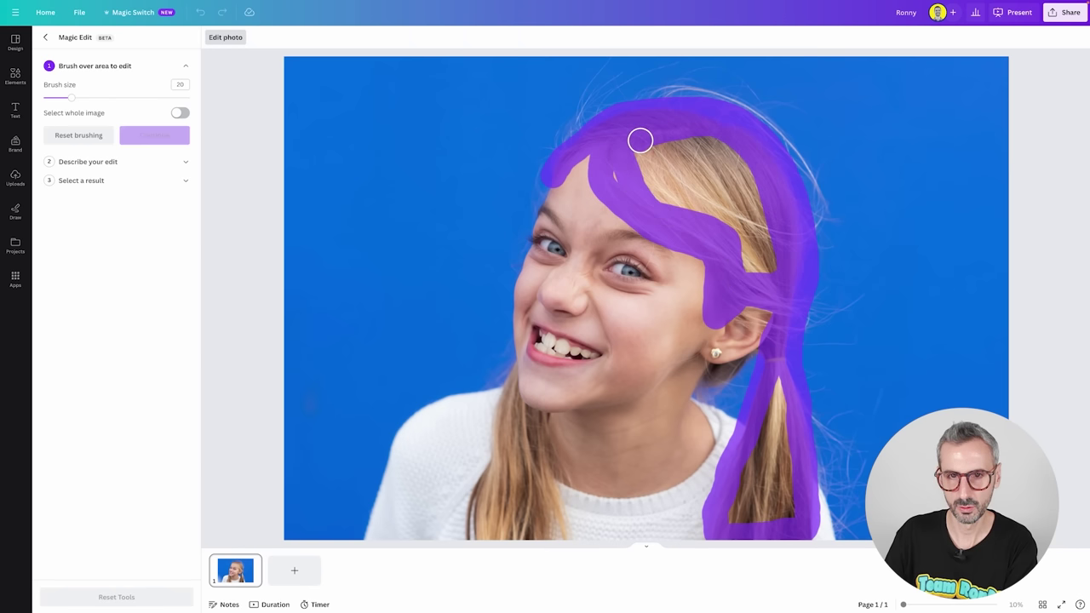
drag(71, 100, 128, 98)
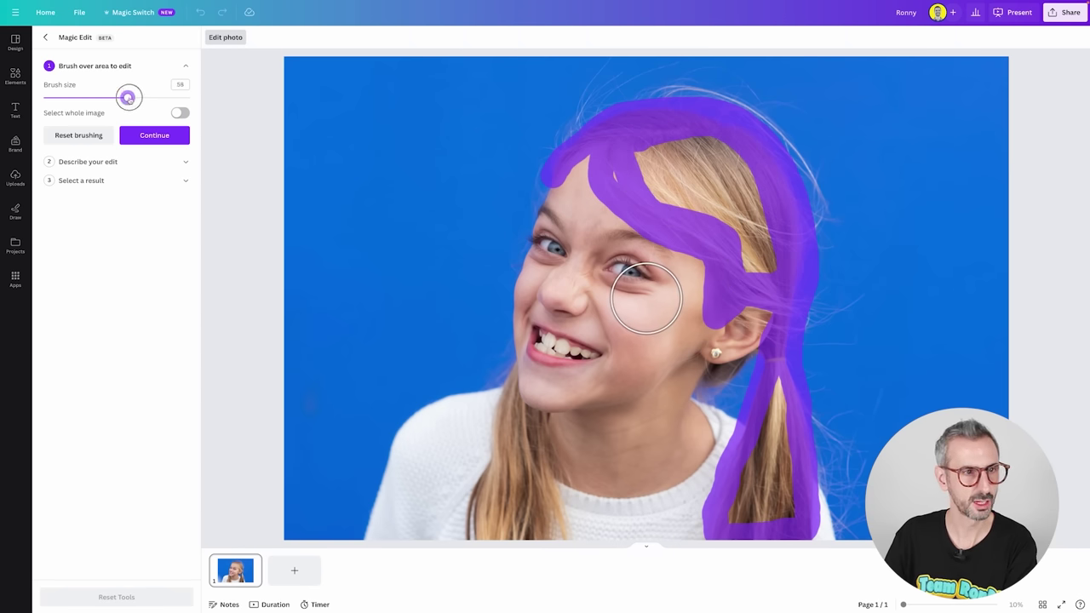
mouse_move(693, 214)
mouse_down()
mouse_move(642, 158)
mouse_move(738, 186)
mouse_move(671, 177)
mouse_move(699, 185)
mouse_move(764, 255)
mouse_up()
mouse_move(760, 504)
mouse_down()
mouse_move(773, 414)
mouse_move(759, 502)
mouse_up()
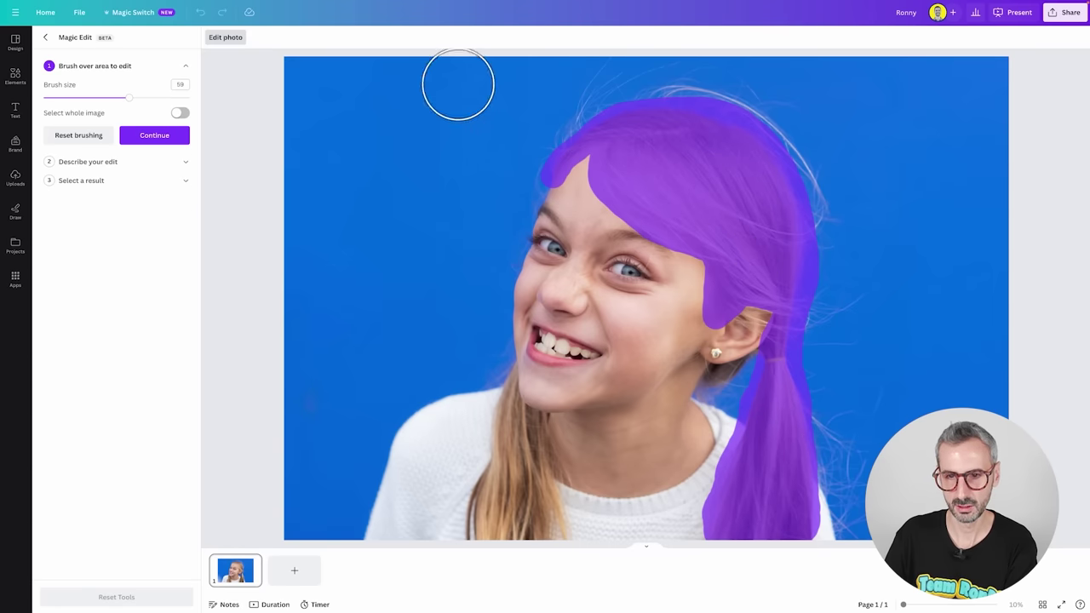
drag(128, 98, 68, 98)
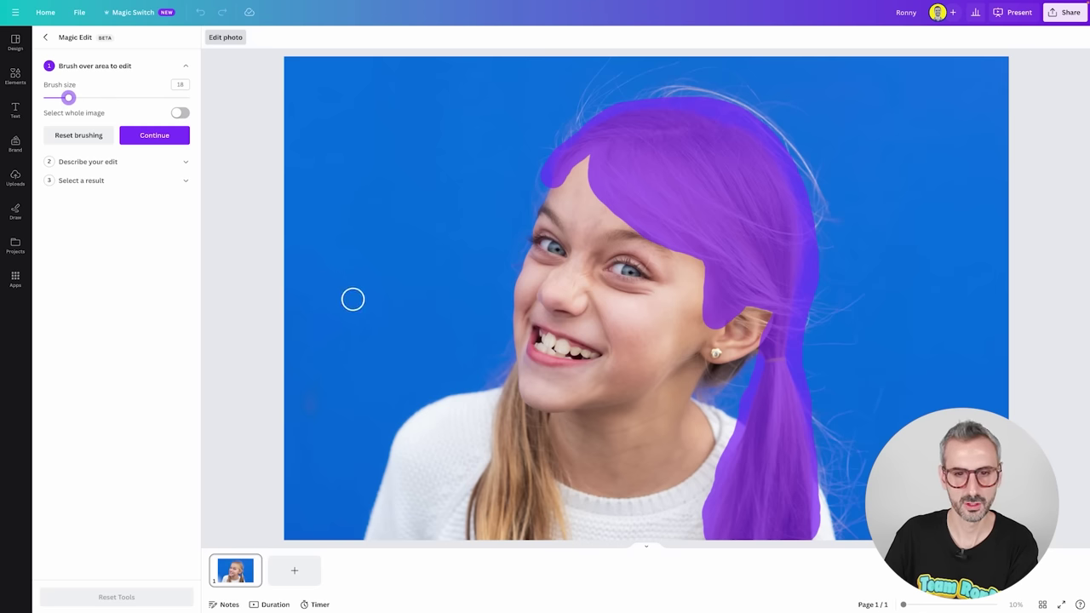
mouse_move(506, 361)
mouse_down()
mouse_move(503, 454)
mouse_move(478, 531)
mouse_move(560, 529)
mouse_move(562, 470)
mouse_move(515, 410)
mouse_move(536, 419)
mouse_move(518, 430)
mouse_move(512, 408)
mouse_move(496, 502)
mouse_move(518, 519)
mouse_move(546, 516)
mouse_move(540, 452)
mouse_move(528, 506)
mouse_move(485, 494)
mouse_up()
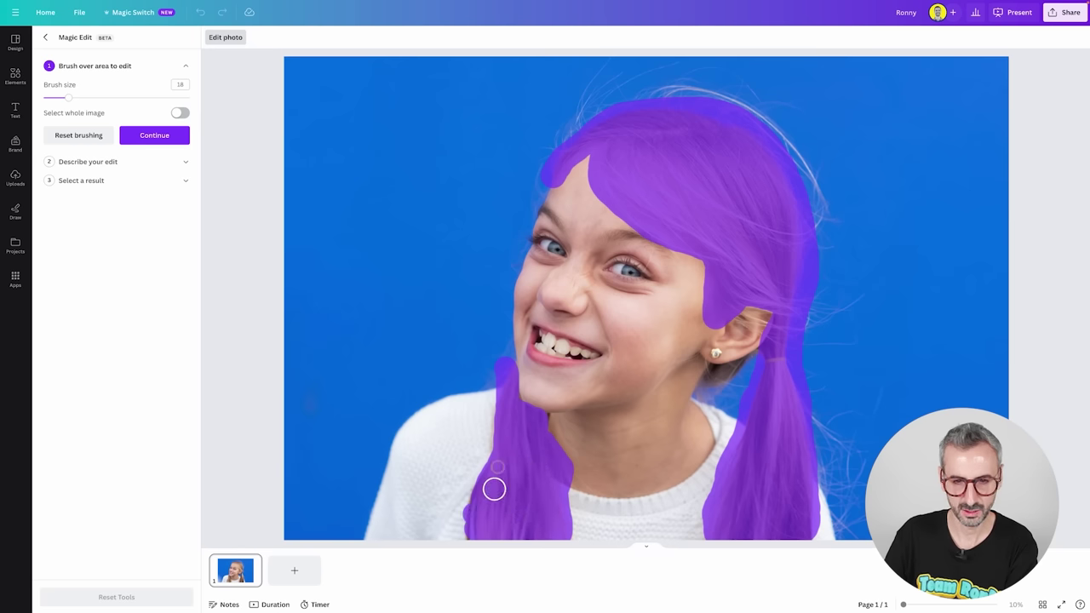
mouse_move(698, 380)
mouse_down()
mouse_move(767, 354)
mouse_move(710, 377)
mouse_move(710, 392)
mouse_move(846, 501)
mouse_move(809, 419)
mouse_move(856, 514)
mouse_move(806, 419)
mouse_move(822, 214)
mouse_move(811, 173)
mouse_move(751, 119)
mouse_move(671, 89)
mouse_move(577, 95)
mouse_move(527, 137)
mouse_move(604, 126)
mouse_move(615, 106)
mouse_move(558, 145)
mouse_move(570, 109)
mouse_move(590, 112)
mouse_move(527, 169)
mouse_move(622, 109)
mouse_move(708, 85)
mouse_move(737, 98)
mouse_up()
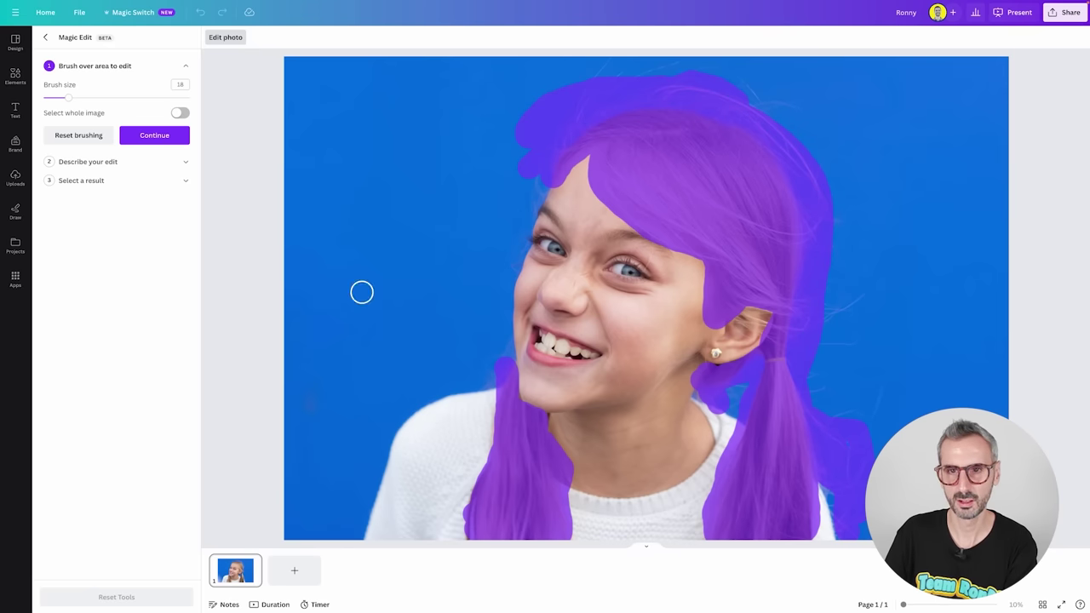
Generate a Magic Edit of the brushed area with the description "some bright pink hair on the little girl"
click(164, 142)
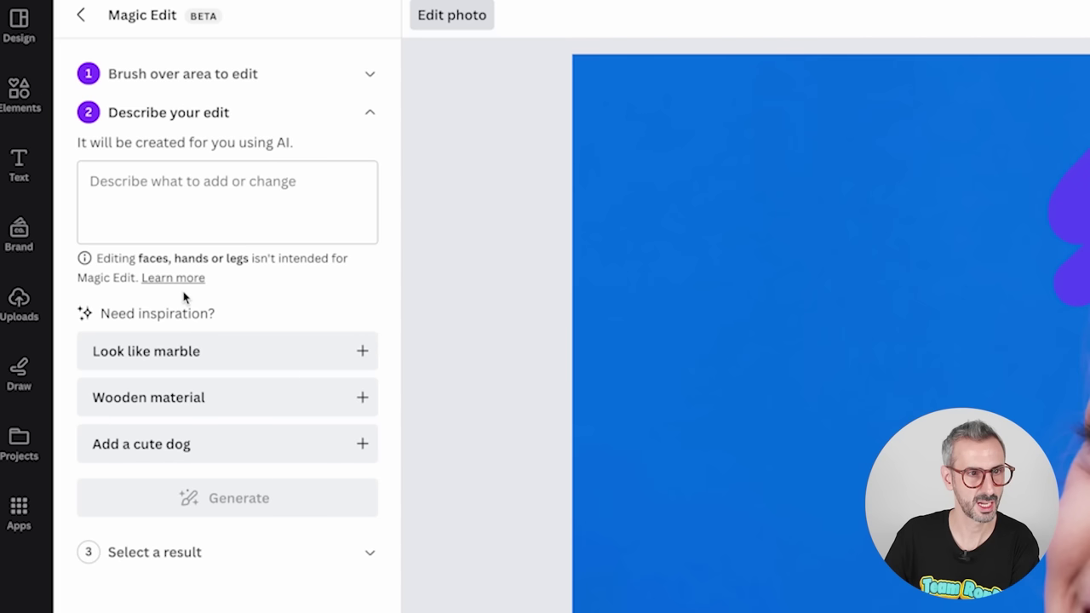
click(196, 206)
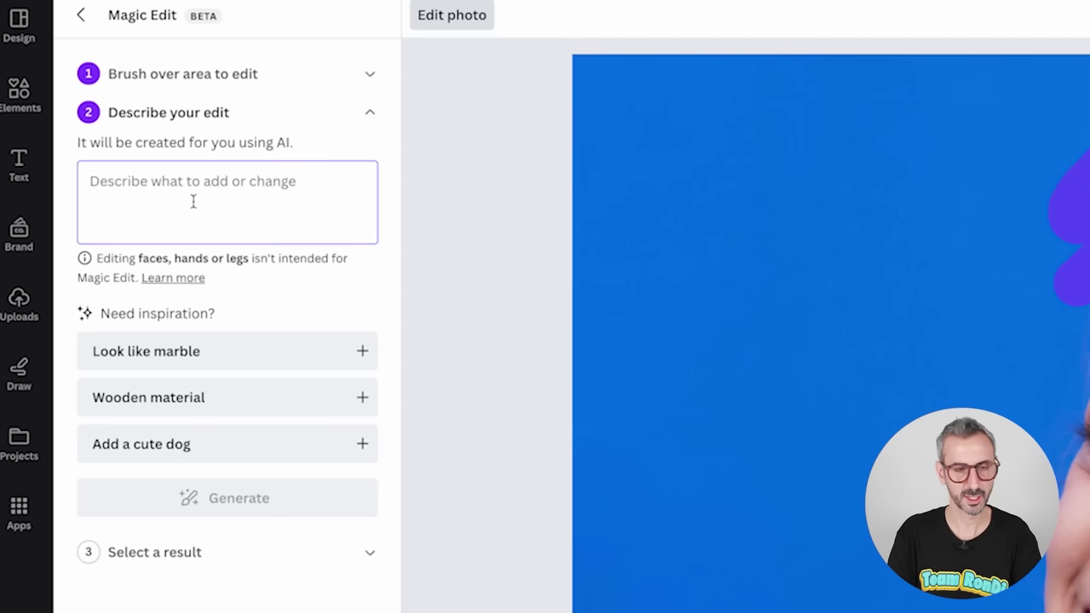
text(som)
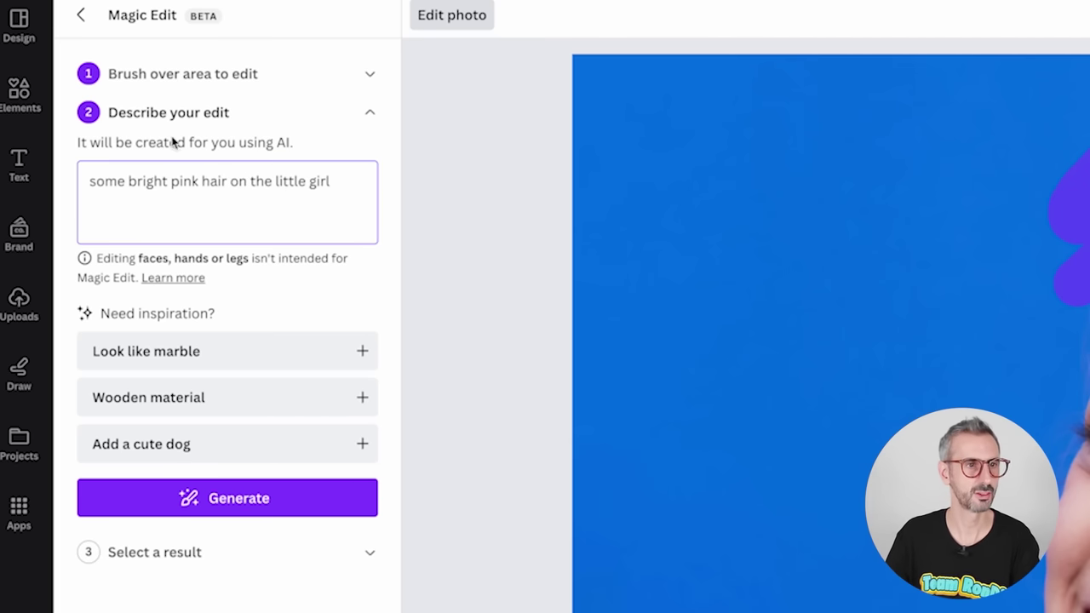
click(278, 506)
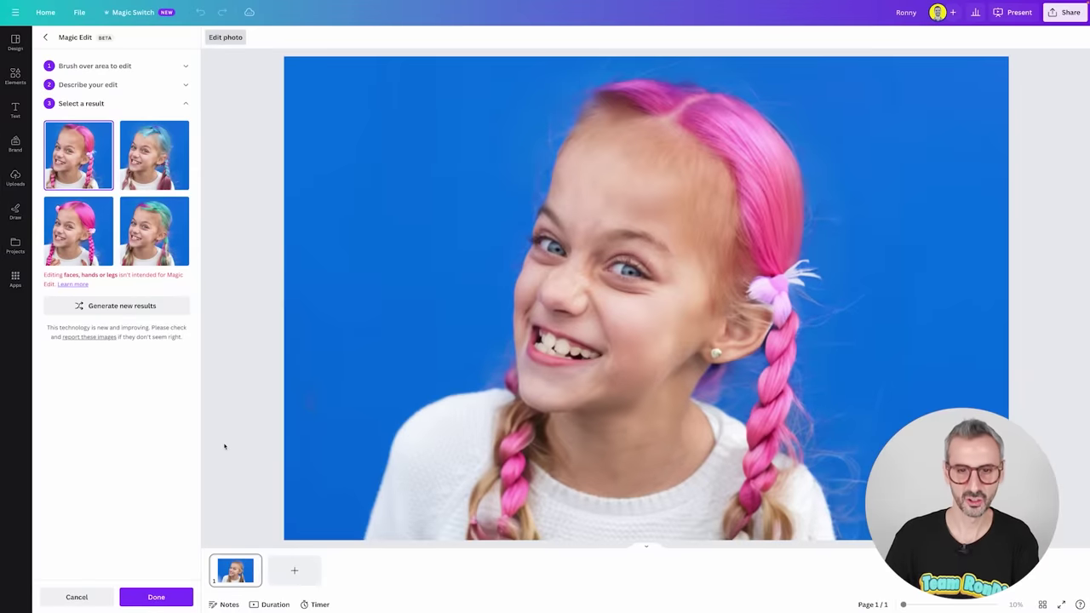
Compare the generated hair versions and discard the edit
click(144, 162)
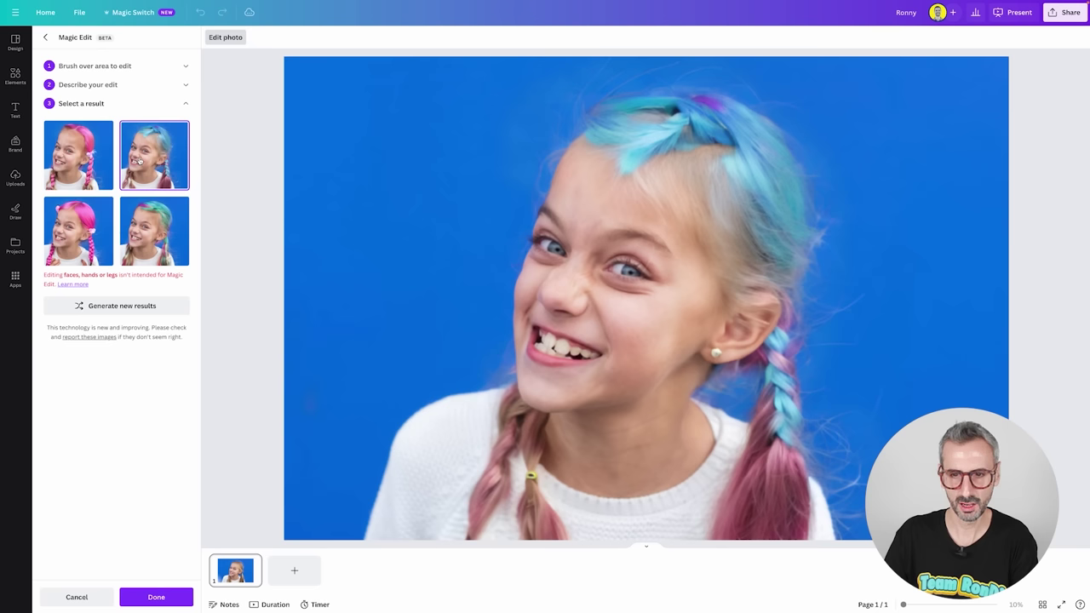
click(145, 218)
click(59, 242)
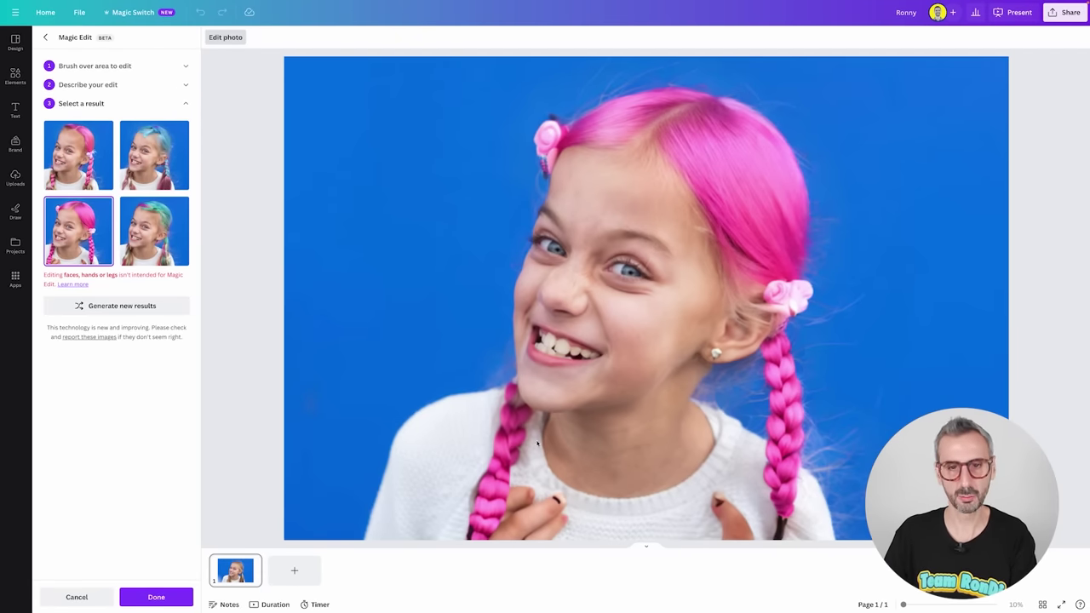
click(76, 596)
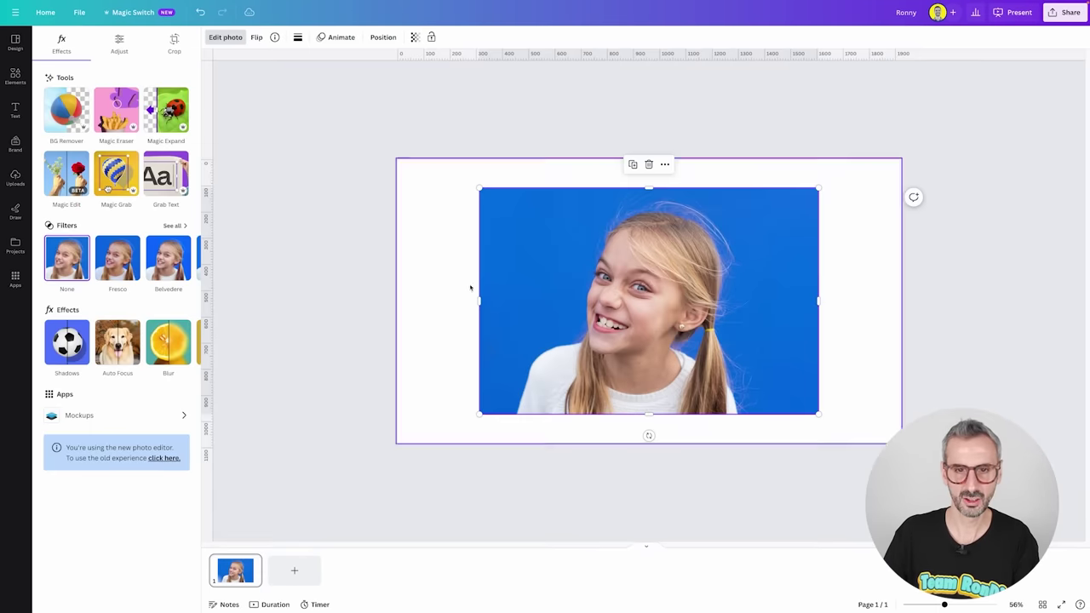
Reopen Magic Edit on the girl's photo and brush over both of her eyes
click(74, 181)
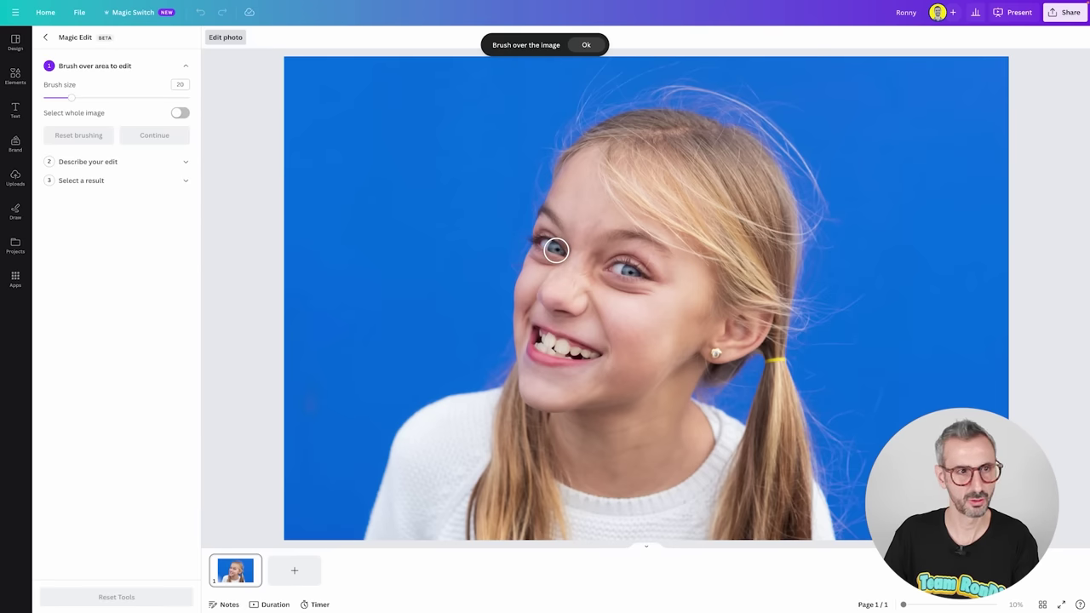
click(555, 249)
click(627, 269)
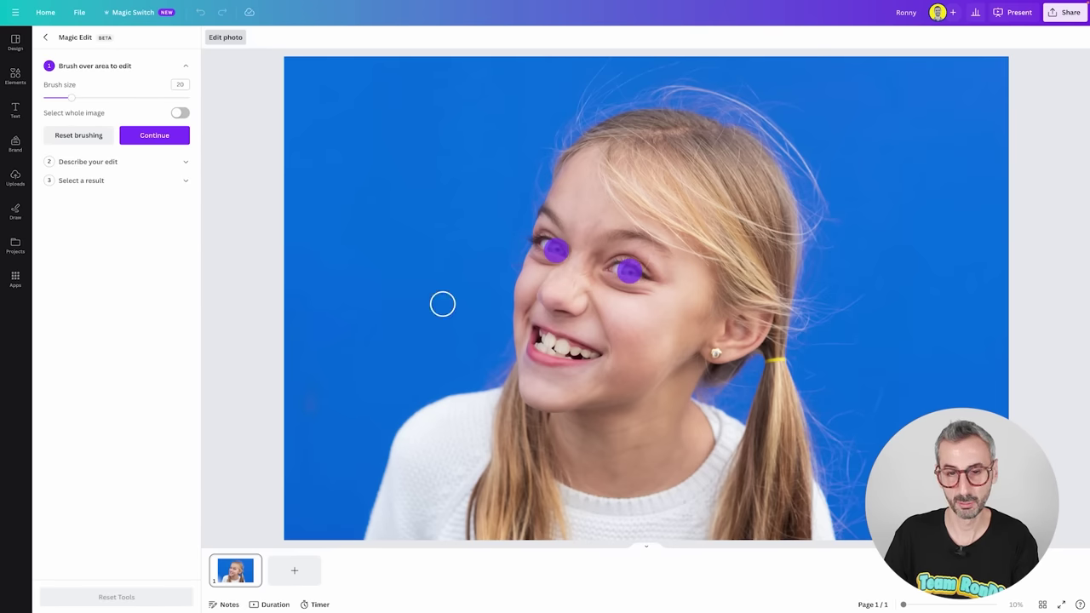
Generate a Magic Edit of the brushed eyes with the description "brown eyes"
click(179, 137)
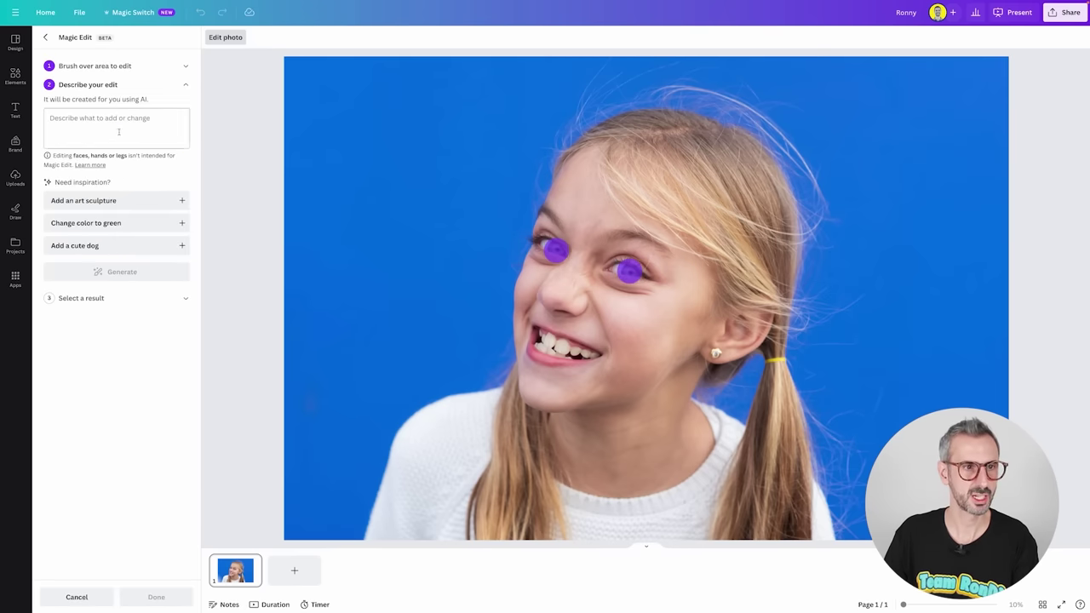
text(brown eyes)
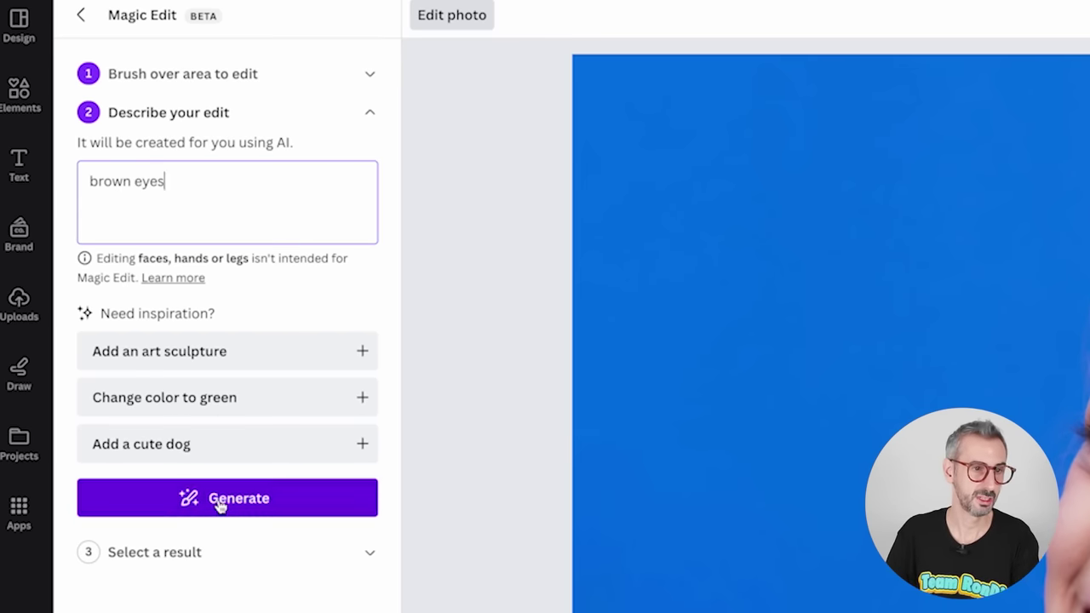
click(219, 501)
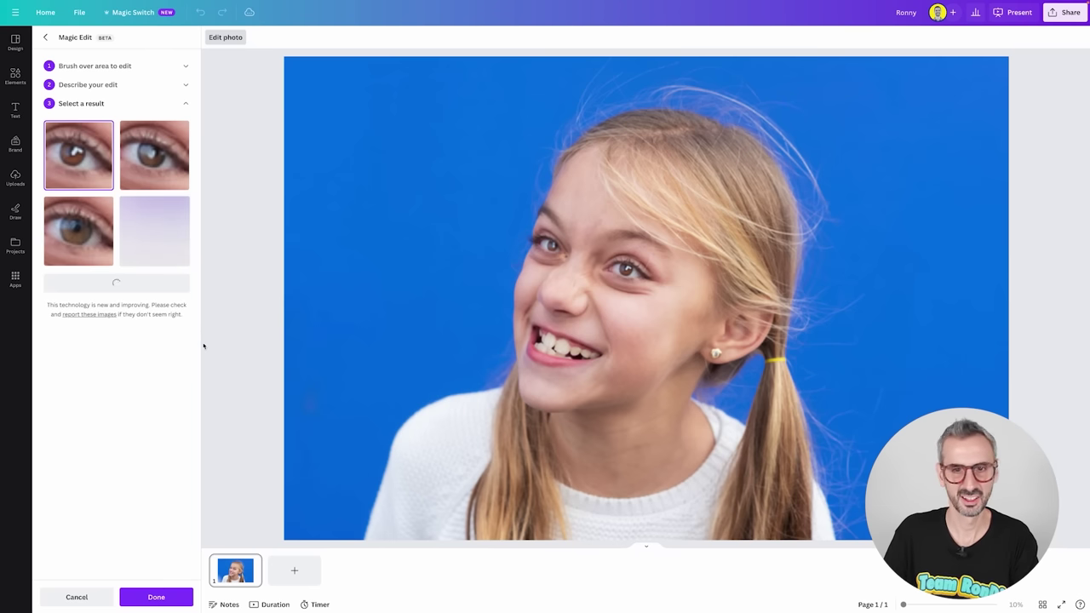
Compare the generated eye versions and apply the second result to the girl's photo
click(137, 146)
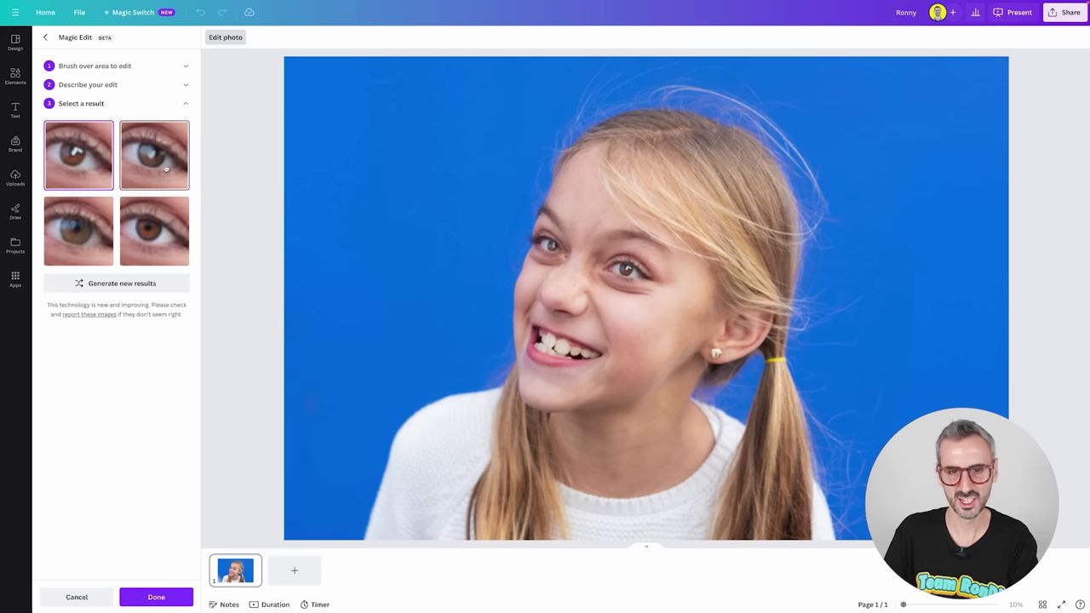
click(156, 237)
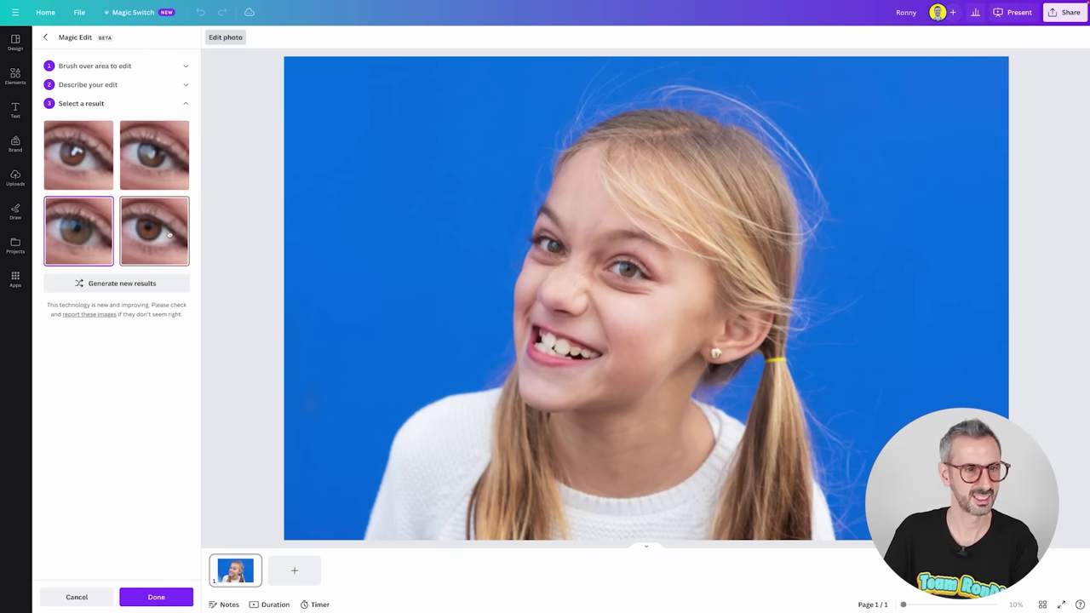
click(128, 170)
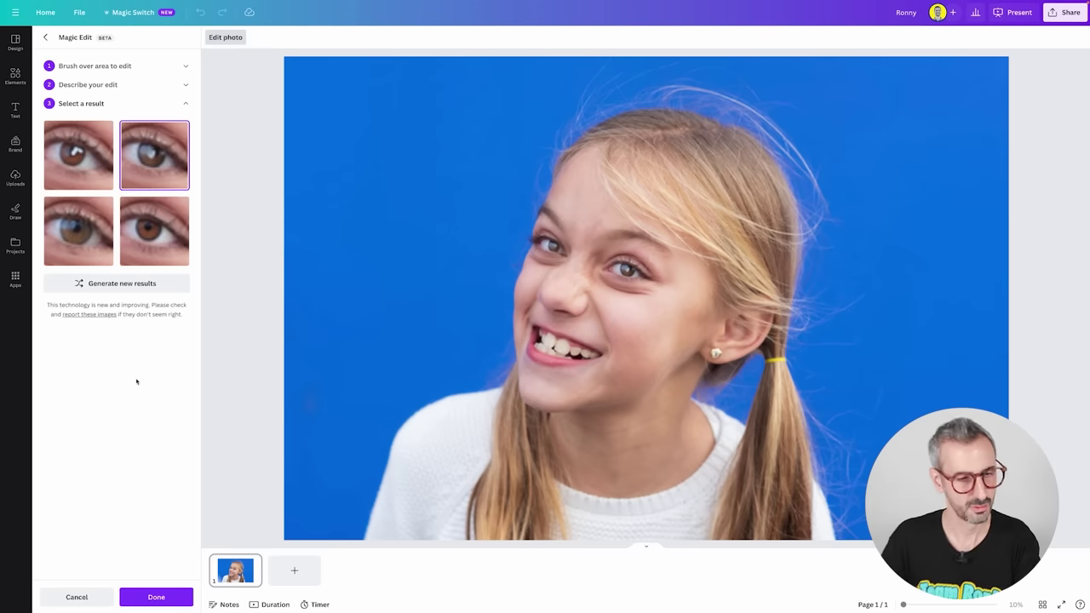
click(137, 597)
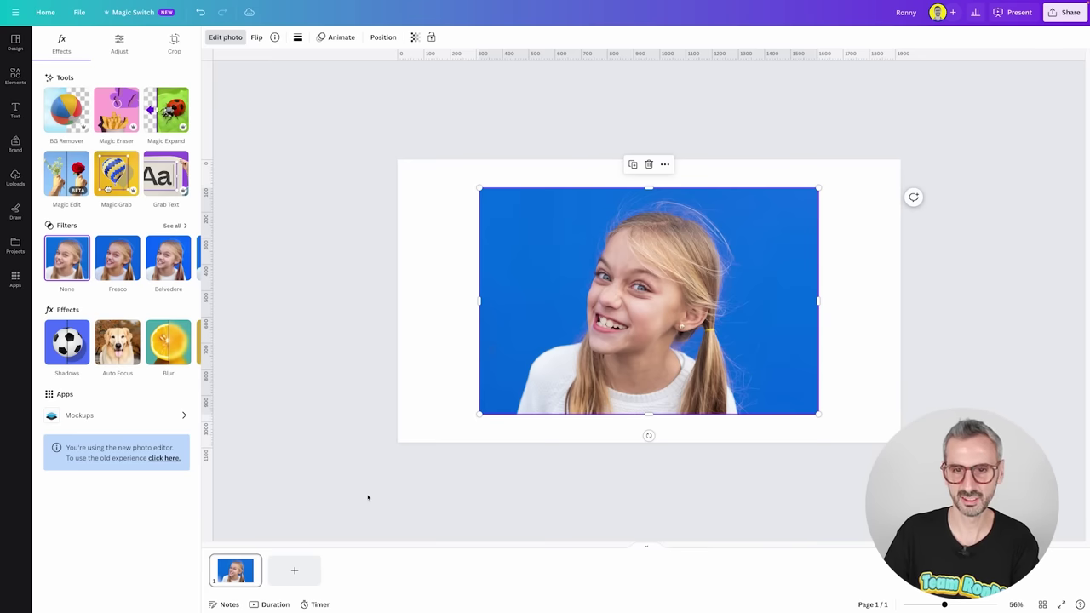